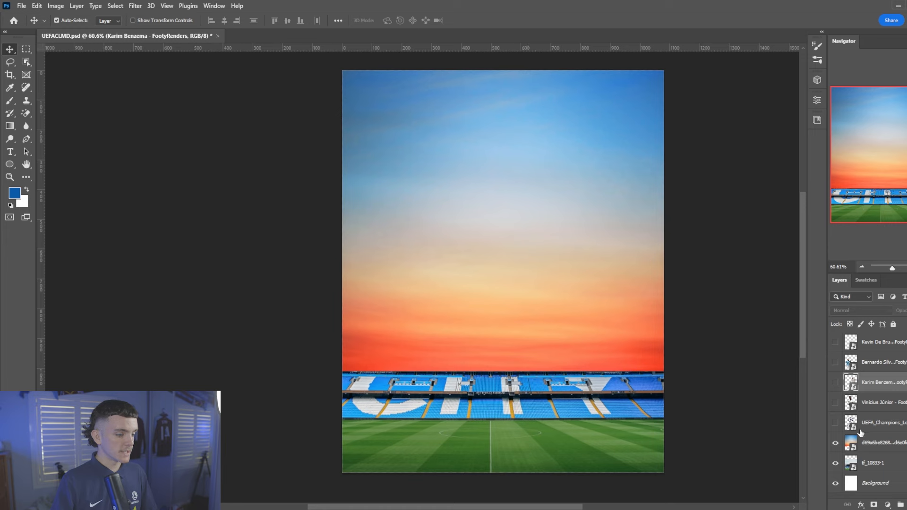
Hide the sunset sky layer and all four player cut-out layers
{"action": "left_click", "coordinate": [835, 443]}
{"action": "scroll", "coordinate": [455, 292], "scroll_direction": "up", "scroll_amount": 1}
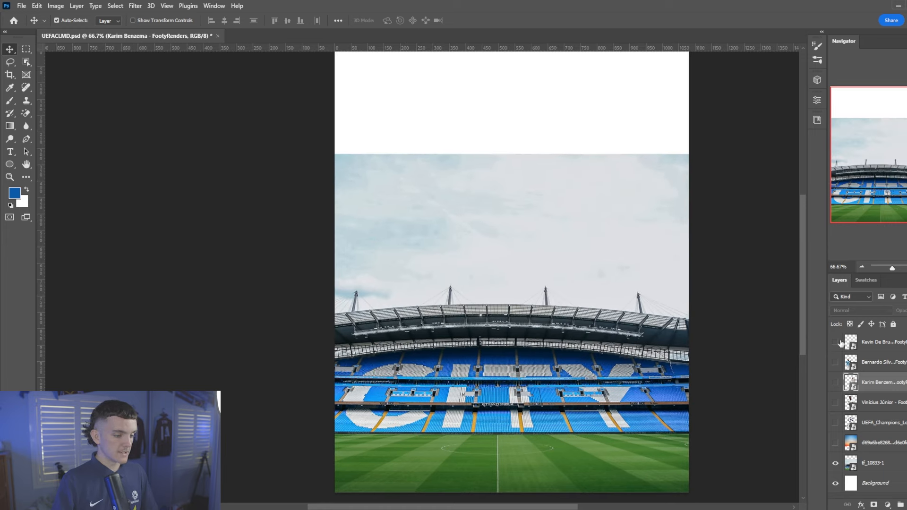
{"action": "left_click", "coordinate": [835, 423]}
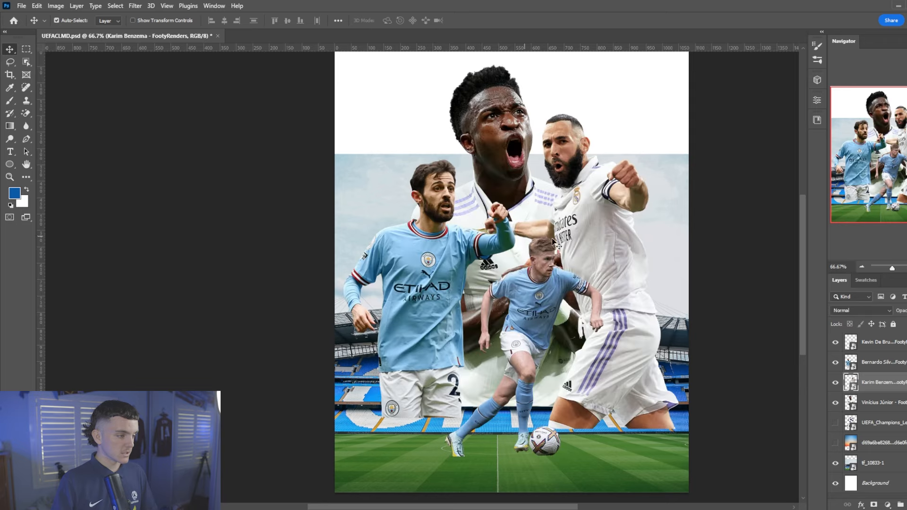
{"action": "scroll", "coordinate": [543, 355], "scroll_direction": "down", "scroll_amount": 3}
{"action": "scroll", "coordinate": [529, 284], "scroll_direction": "up", "scroll_amount": 2}
{"action": "scroll", "coordinate": [528, 261], "scroll_direction": "down", "scroll_amount": 1}
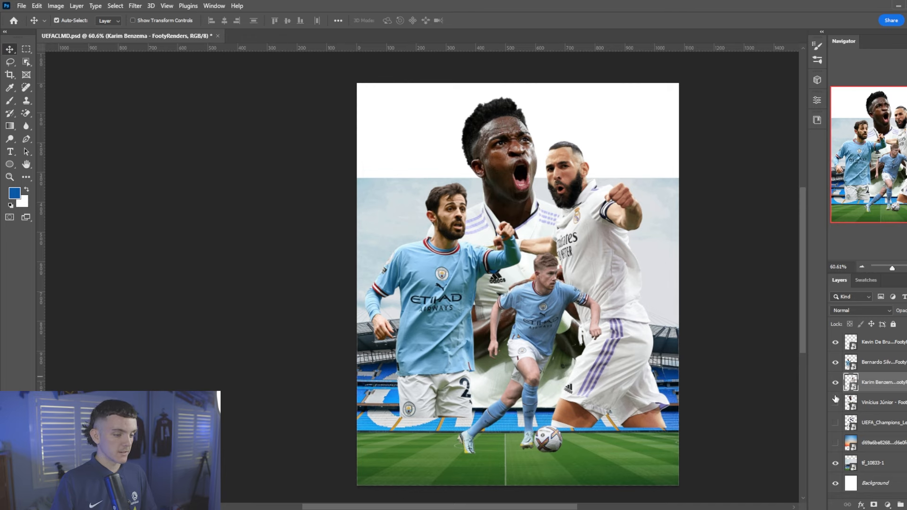
{"action": "left_click_drag", "start_coordinate": [835, 399], "coordinate": [835, 341]}
{"action": "scroll", "coordinate": [553, 319], "scroll_direction": "up", "scroll_amount": 1}
Leave the sunset sky hidden and make the tf_10833-1 stadium layer active
{"action": "left_click", "coordinate": [835, 442]}
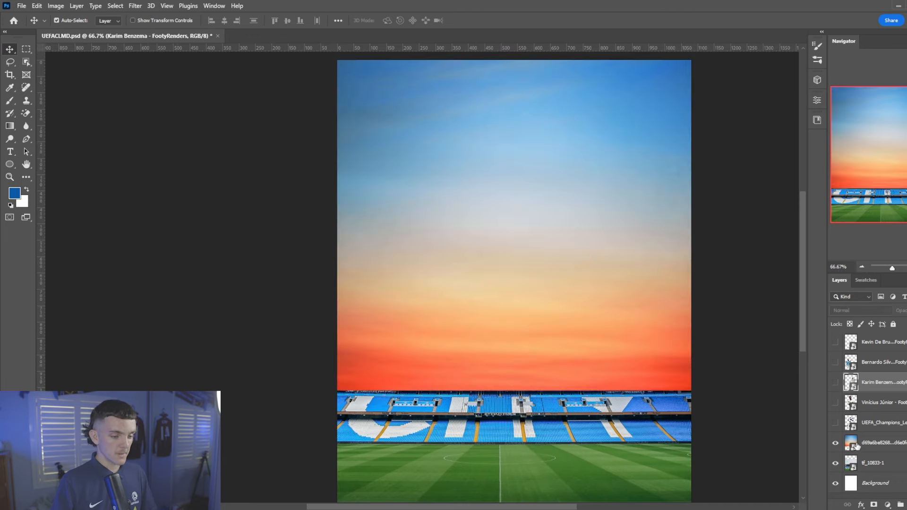
{"action": "left_click", "coordinate": [894, 448]}
{"action": "left_click", "coordinate": [835, 442]}
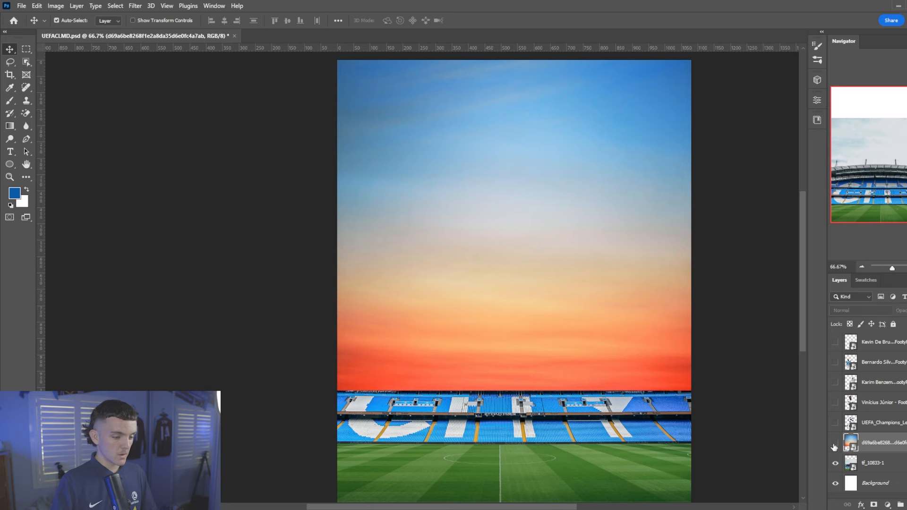
{"action": "left_click", "coordinate": [873, 467]}
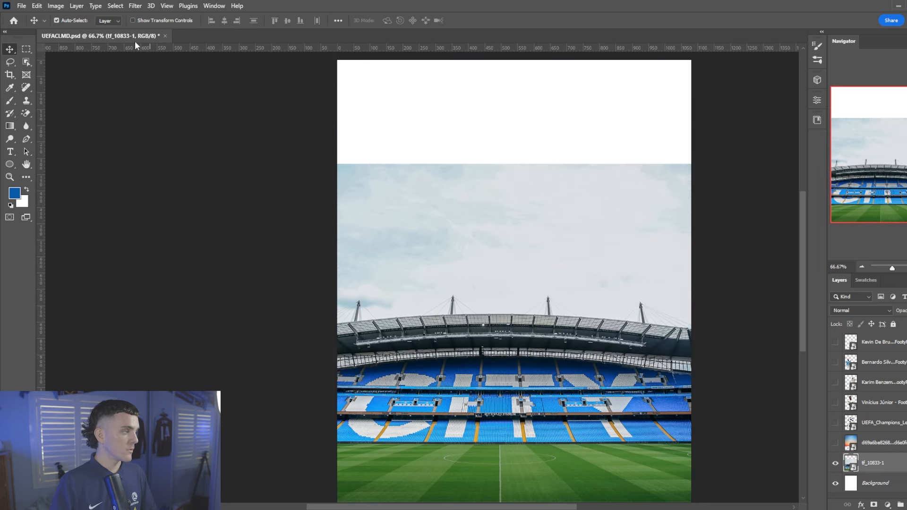
Mask the cloudy sky out of the stadium photo using Select > Sky and an inverted mask
{"action": "left_click", "coordinate": [115, 5]}
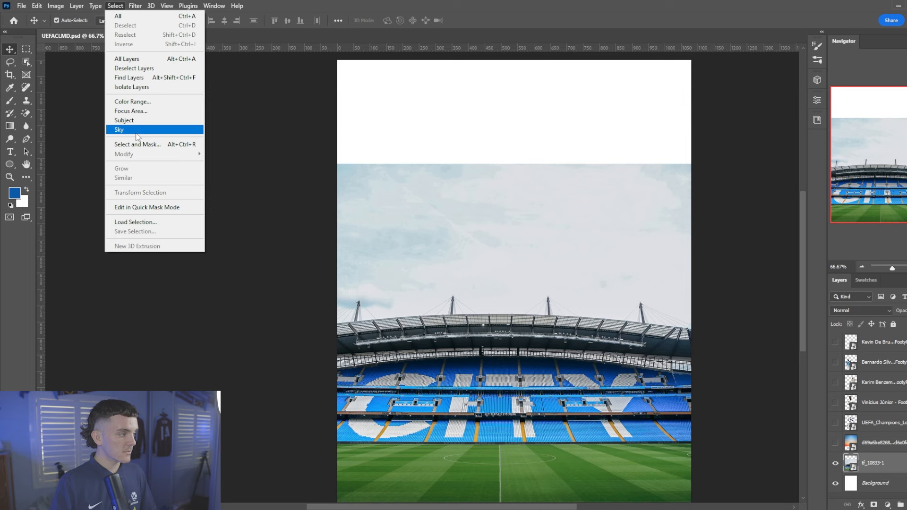
{"action": "left_click", "coordinate": [136, 133]}
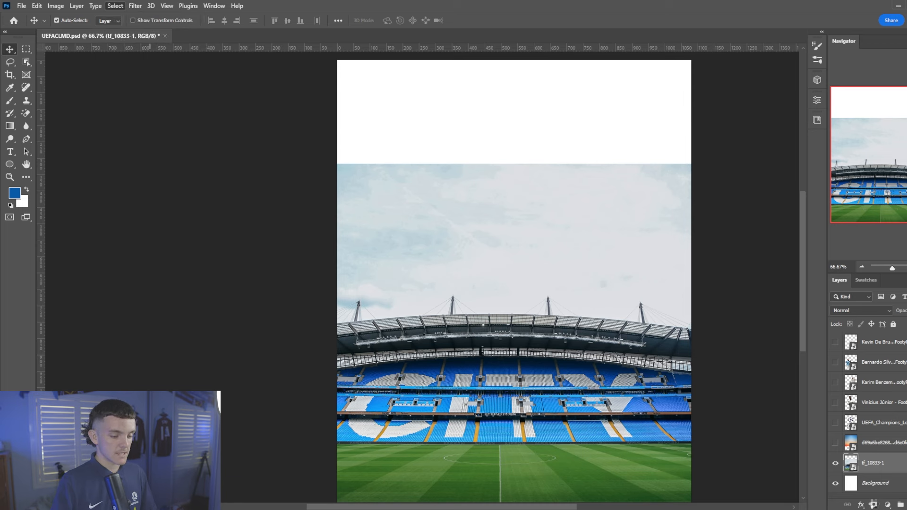
{"action": "left_click", "coordinate": [874, 504]}
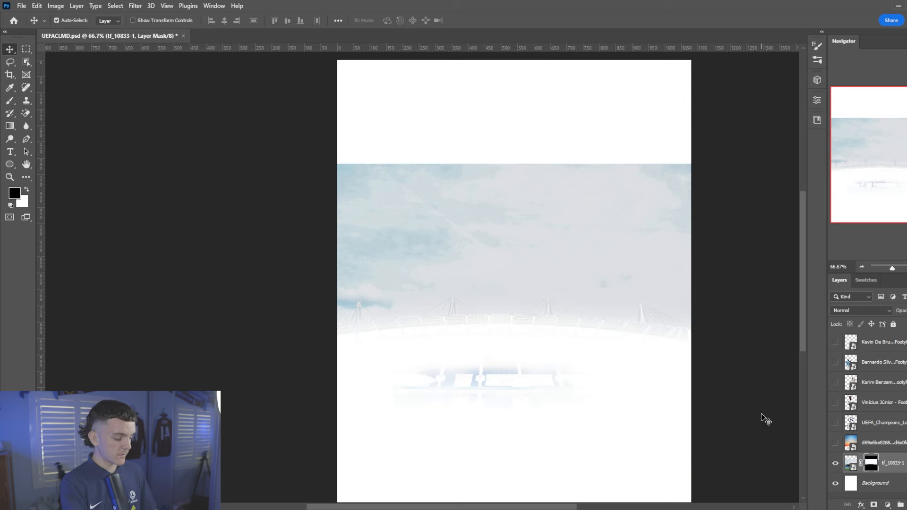
{"action": "key", "text": "ctrl+i"}
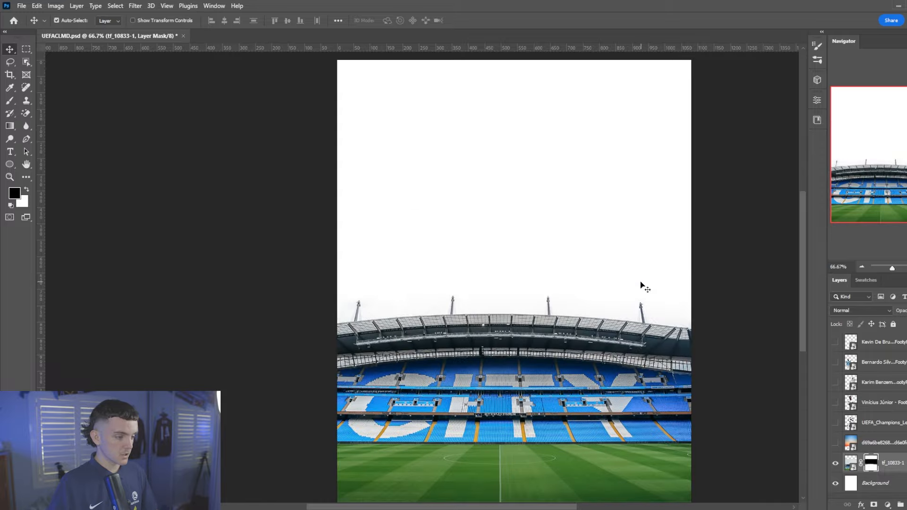
{"action": "scroll", "coordinate": [510, 326], "scroll_direction": "up", "scroll_amount": 5}
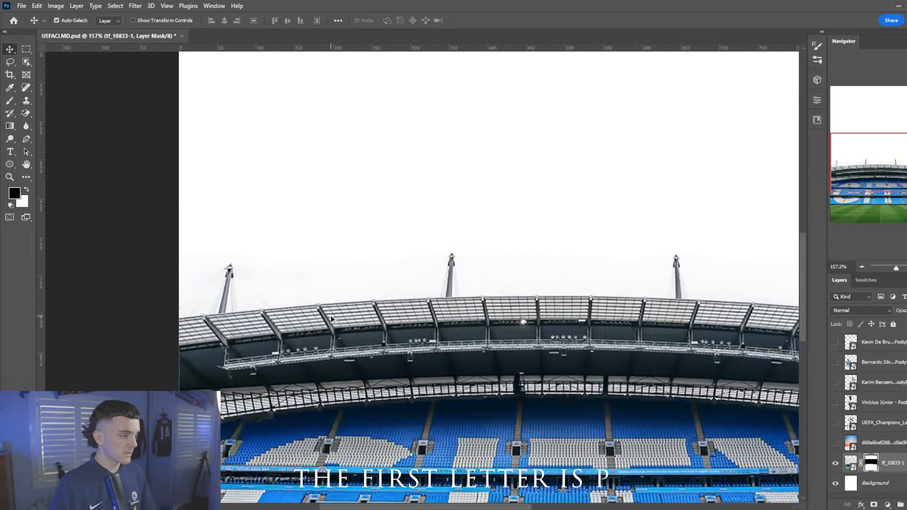
{"action": "key", "text": "ctrl+0"}
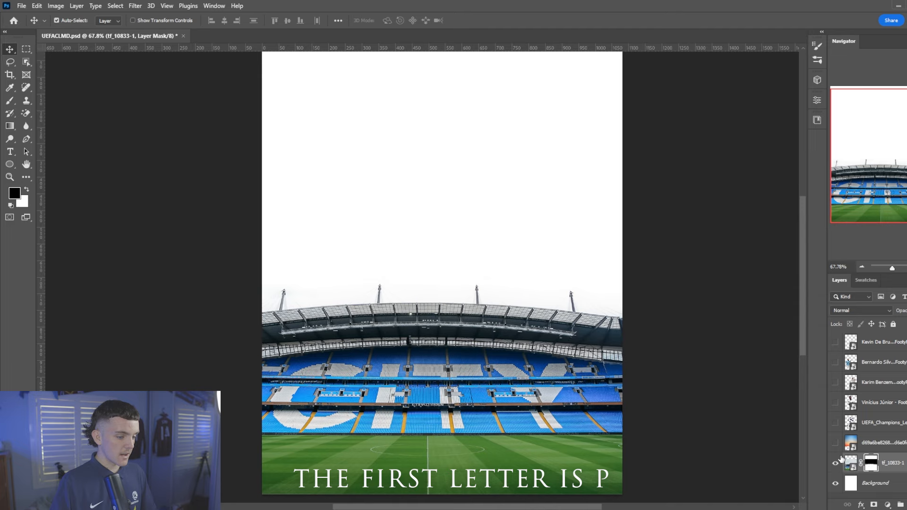
Show the sunset sky layer and move it beneath tf_10833-1
{"action": "left_click", "coordinate": [834, 444]}
{"action": "left_click_drag", "start_coordinate": [879, 446], "coordinate": [889, 468]}
{"action": "scroll", "coordinate": [695, 274], "scroll_direction": "down", "scroll_amount": 1}
{"action": "scroll", "coordinate": [505, 284], "scroll_direction": "up", "scroll_amount": 1}
{"action": "scroll", "coordinate": [332, 269], "scroll_direction": "up", "scroll_amount": 1}
{"action": "scroll", "coordinate": [333, 268], "scroll_direction": "down", "scroll_amount": 1}
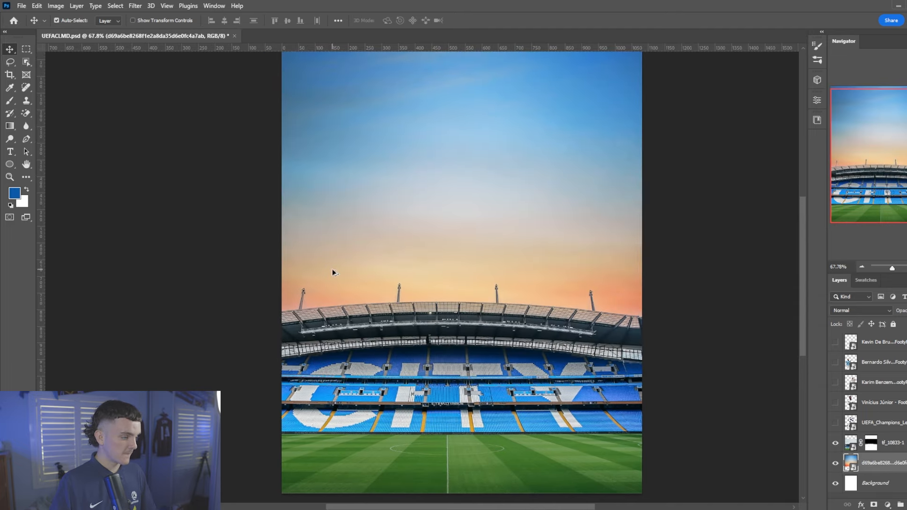
{"action": "scroll", "coordinate": [332, 268], "scroll_direction": "up", "scroll_amount": 1}
Move the sunset sky back above the stadium photo and give it a blank mask
{"action": "left_click", "coordinate": [870, 444]}
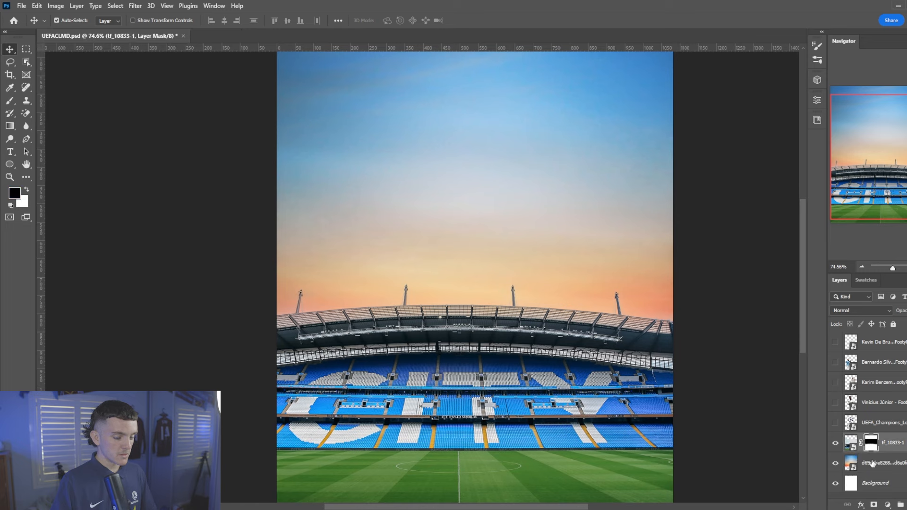
{"action": "left_click_drag", "start_coordinate": [871, 464], "coordinate": [870, 446]}
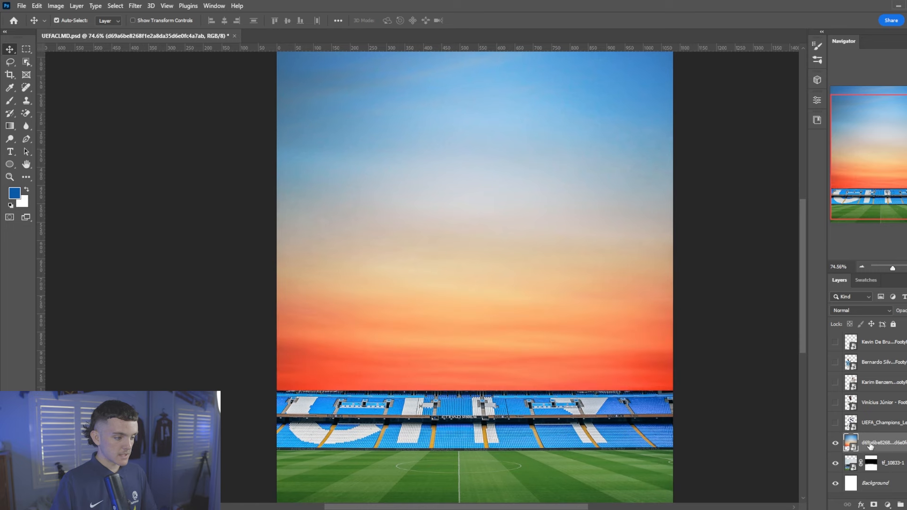
{"action": "left_click", "coordinate": [873, 504]}
Draw black-to-white gradients on the sky mask to fade it over the stands and roof
{"action": "key", "text": "g"}
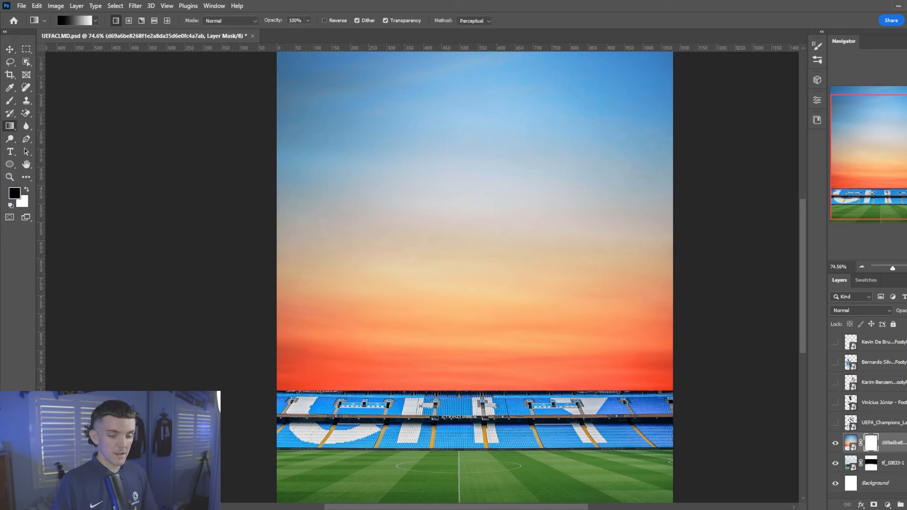
{"action": "scroll", "coordinate": [508, 312], "scroll_direction": "down", "scroll_amount": 2}
{"action": "scroll", "coordinate": [512, 309], "scroll_direction": "down", "scroll_amount": 1}
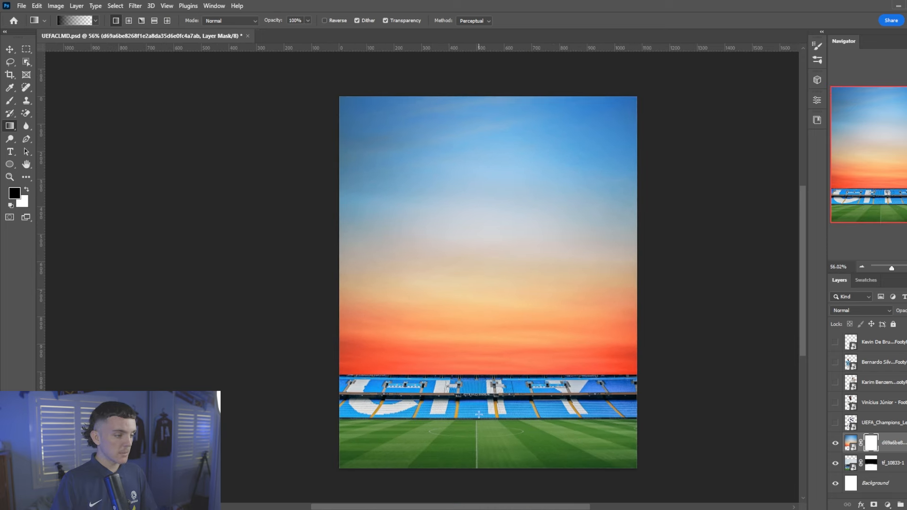
{"action": "left_click_drag", "start_coordinate": [479, 414], "coordinate": [477, 299]}
{"action": "left_click_drag", "start_coordinate": [478, 403], "coordinate": [478, 300]}
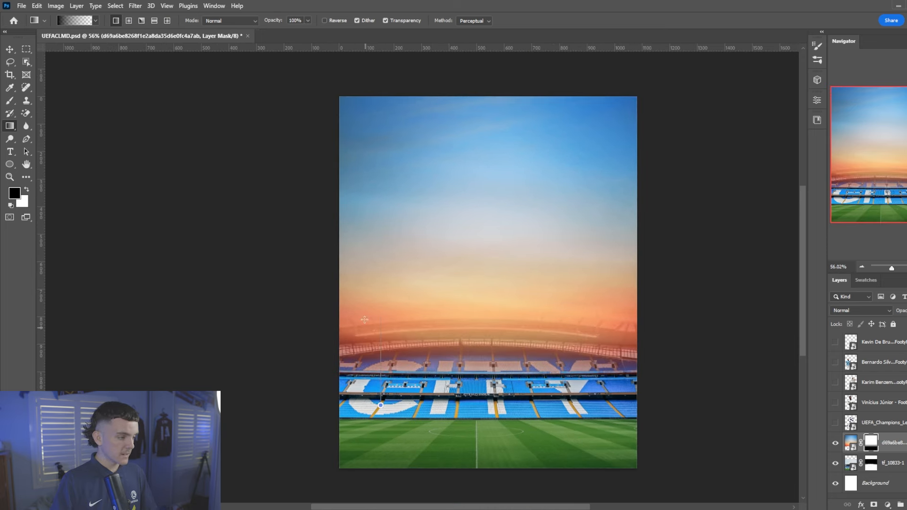
{"action": "left_click_drag", "start_coordinate": [364, 320], "coordinate": [365, 320]}
{"action": "left_click_drag", "start_coordinate": [601, 291], "coordinate": [601, 290]}
{"action": "scroll", "coordinate": [492, 291], "scroll_direction": "up", "scroll_amount": 1}
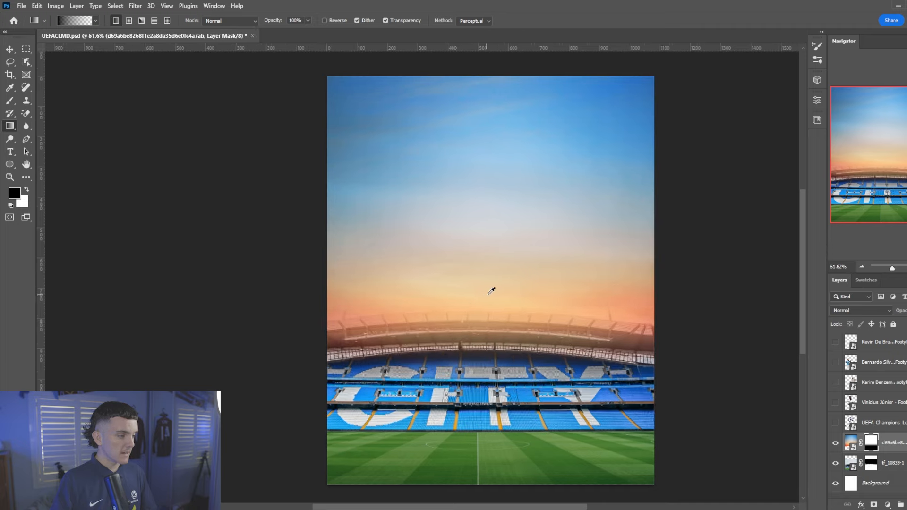
{"action": "scroll", "coordinate": [494, 291], "scroll_direction": "down", "scroll_amount": 1}
{"action": "scroll", "coordinate": [534, 290], "scroll_direction": "up", "scroll_amount": 1}
{"action": "scroll", "coordinate": [550, 300], "scroll_direction": "down", "scroll_amount": 1}
{"action": "scroll", "coordinate": [606, 313], "scroll_direction": "up", "scroll_amount": 1}
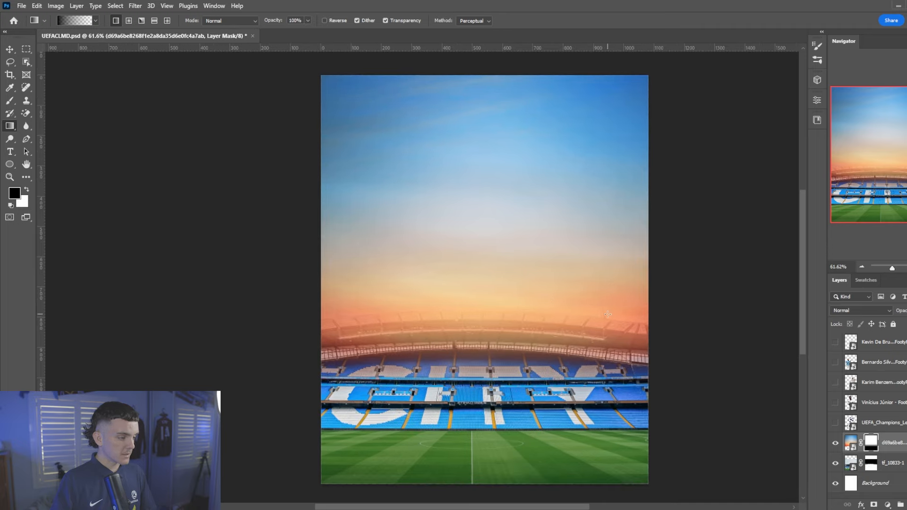
{"action": "scroll", "coordinate": [432, 316], "scroll_direction": "up", "scroll_amount": 5}
{"action": "scroll", "coordinate": [250, 316], "scroll_direction": "down", "scroll_amount": 5}
{"action": "scroll", "coordinate": [250, 316], "scroll_direction": "up", "scroll_amount": 1}
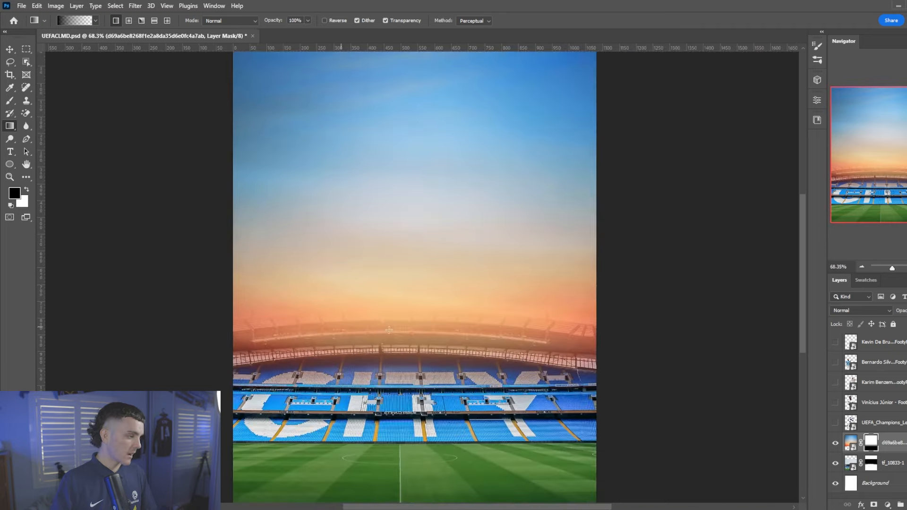
Duplicate the sunset sky, move the copy below the stadium photo and delete its mask
{"action": "key", "text": "ctrl+j"}
{"action": "scroll", "coordinate": [900, 442], "scroll_direction": "down", "scroll_amount": 1}
{"action": "double_click", "coordinate": [898, 451]}
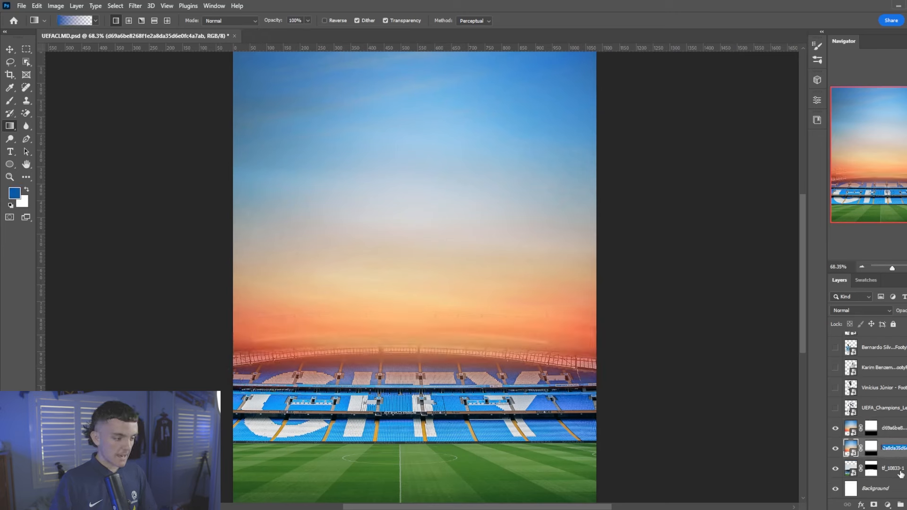
{"action": "left_click_drag", "start_coordinate": [900, 451], "coordinate": [906, 480]}
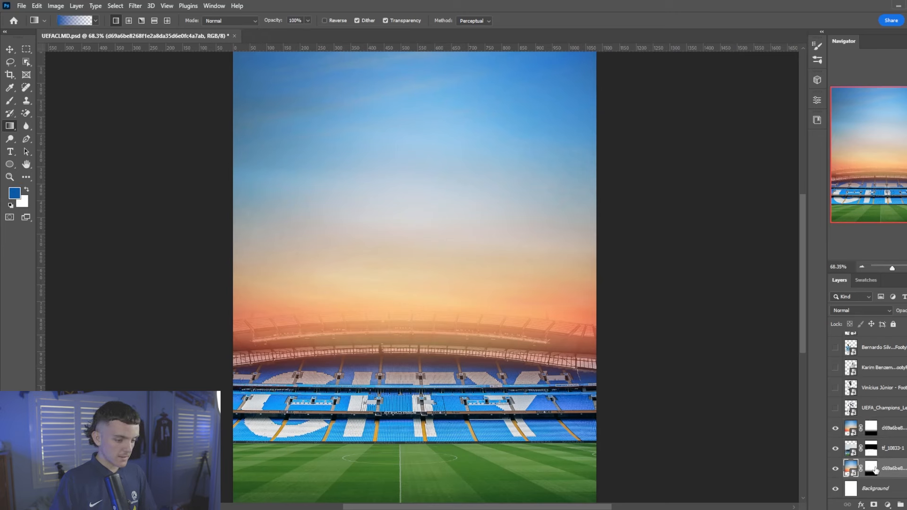
{"action": "right_click", "coordinate": [875, 471]}
{"action": "left_click", "coordinate": [875, 395]}
{"action": "scroll", "coordinate": [420, 305], "scroll_direction": "down", "scroll_amount": 2}
{"action": "scroll", "coordinate": [301, 346], "scroll_direction": "up", "scroll_amount": 2}
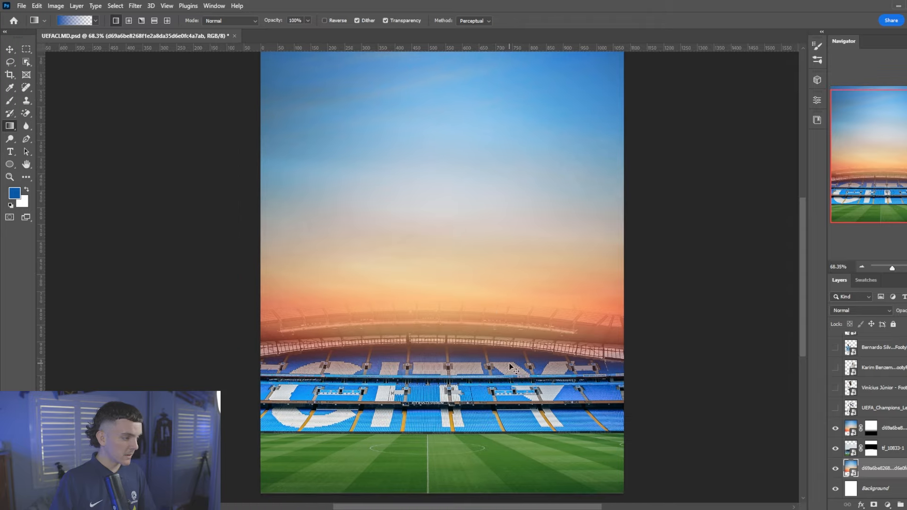
{"action": "scroll", "coordinate": [512, 368], "scroll_direction": "up", "scroll_amount": 2}
{"action": "scroll", "coordinate": [404, 342], "scroll_direction": "down", "scroll_amount": 3}
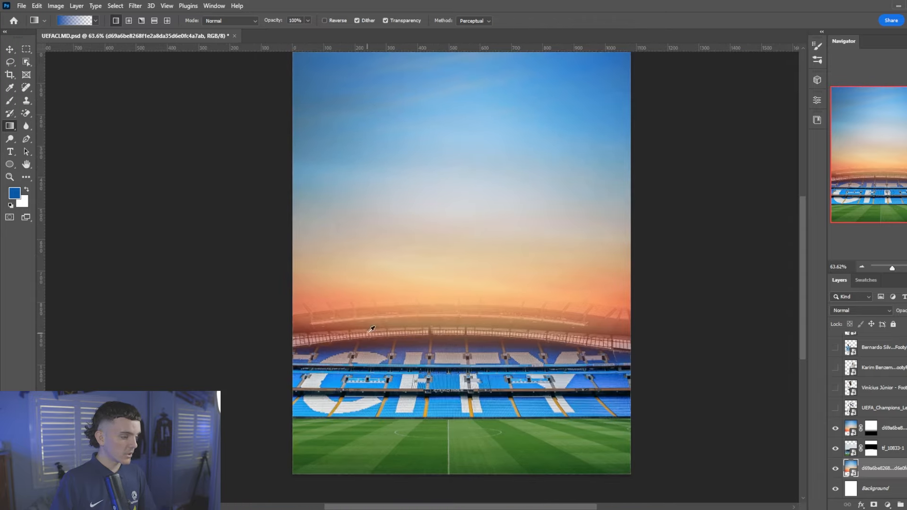
{"action": "scroll", "coordinate": [671, 320], "scroll_direction": "up", "scroll_amount": 1}
{"action": "scroll", "coordinate": [340, 302], "scroll_direction": "down", "scroll_amount": 3}
{"action": "scroll", "coordinate": [341, 302], "scroll_direction": "up", "scroll_amount": 2}
{"action": "left_click", "coordinate": [888, 448]}
{"action": "scroll", "coordinate": [516, 227], "scroll_direction": "up", "scroll_amount": 1}
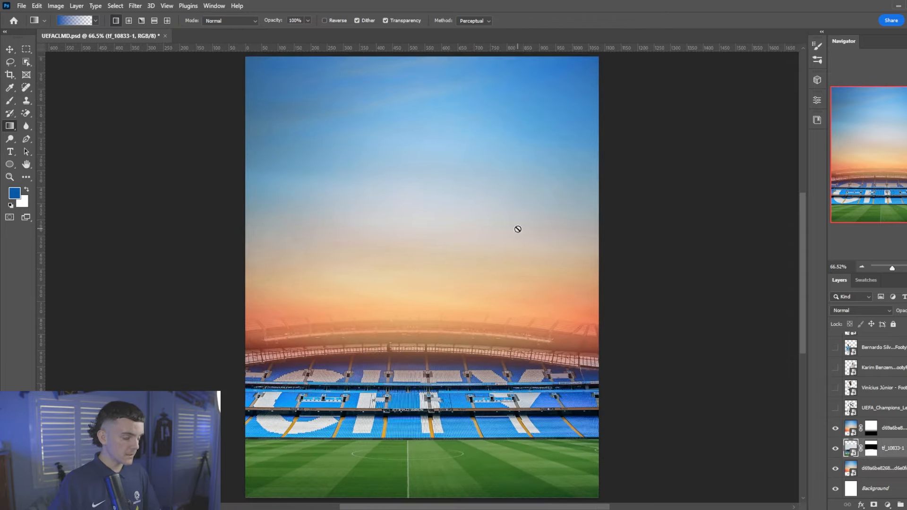
{"action": "scroll", "coordinate": [517, 226], "scroll_direction": "down", "scroll_amount": 3}
{"action": "scroll", "coordinate": [470, 220], "scroll_direction": "up", "scroll_amount": 2}
Add a Color Lookup clipped to the stadium photo using the 3Strip.look preset
{"action": "left_click", "coordinate": [894, 507]}
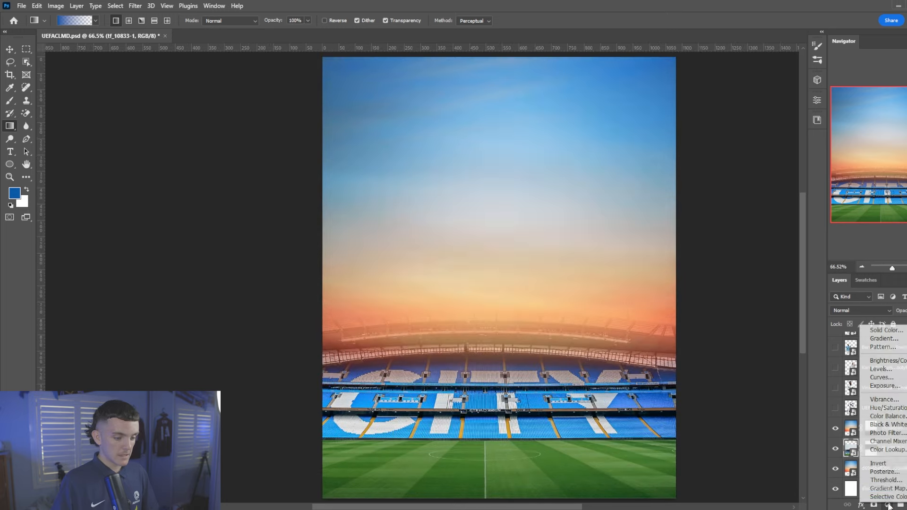
{"action": "left_click", "coordinate": [900, 448]}
{"action": "right_click", "coordinate": [902, 449]}
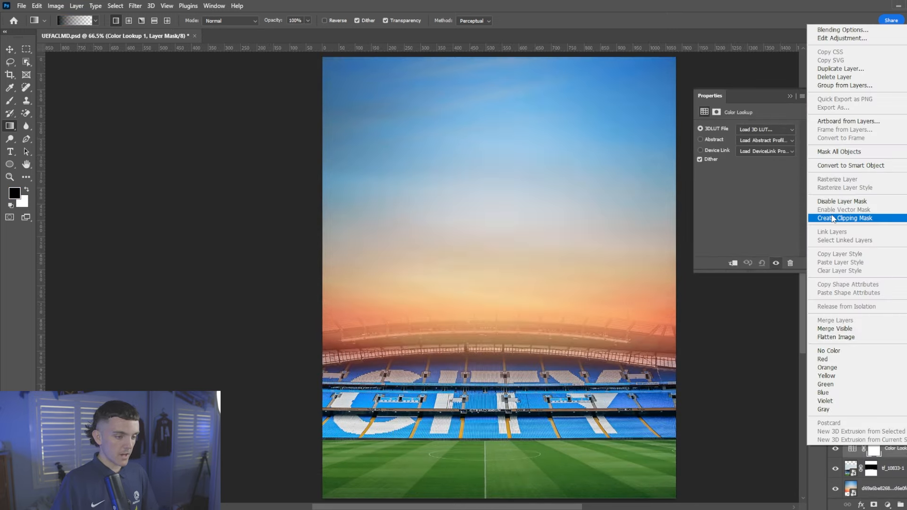
{"action": "left_click", "coordinate": [834, 218]}
{"action": "left_click", "coordinate": [764, 130]}
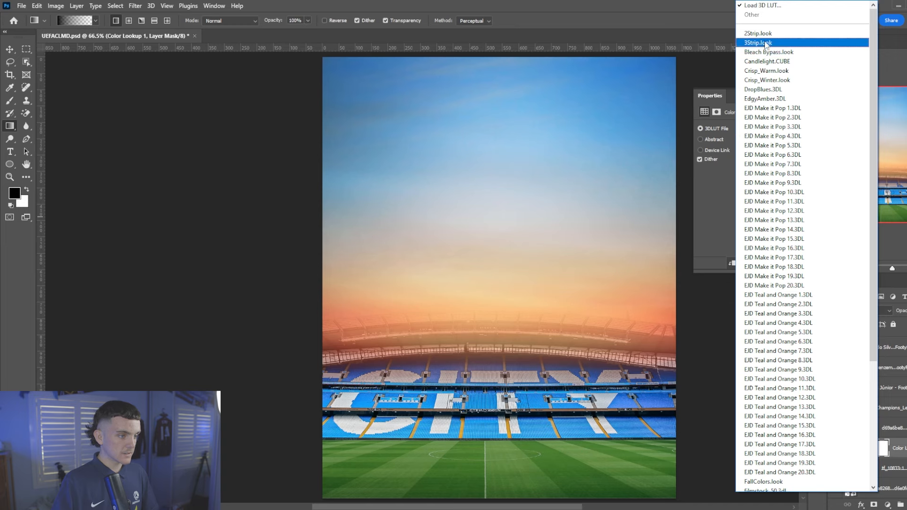
{"action": "left_click", "coordinate": [758, 42]}
{"action": "left_click", "coordinate": [835, 449]}
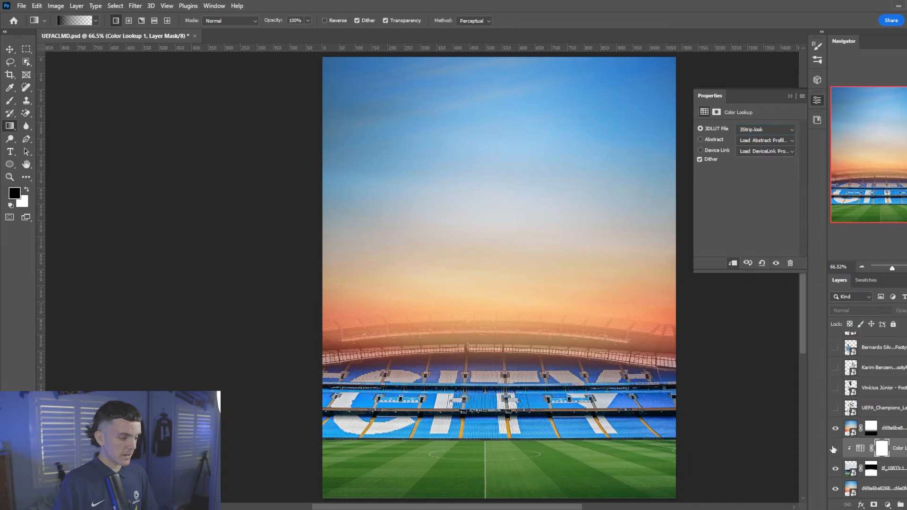
{"action": "left_click", "coordinate": [835, 449]}
{"action": "scroll", "coordinate": [547, 387], "scroll_direction": "down", "scroll_amount": 2}
{"action": "scroll", "coordinate": [605, 388], "scroll_direction": "up", "scroll_amount": 1}
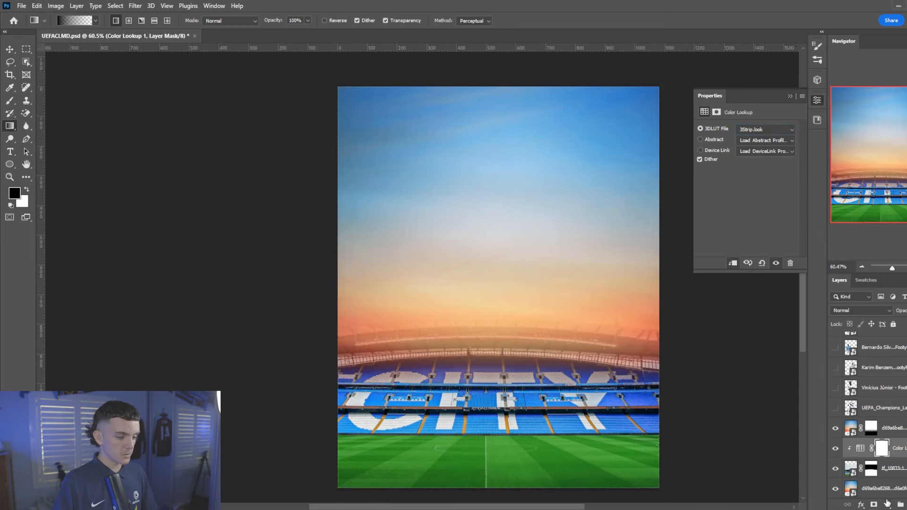
Add a clipped Selective Color adjustment with Reds at Cyan +35 and Magenta +6
{"action": "left_click", "coordinate": [887, 503]}
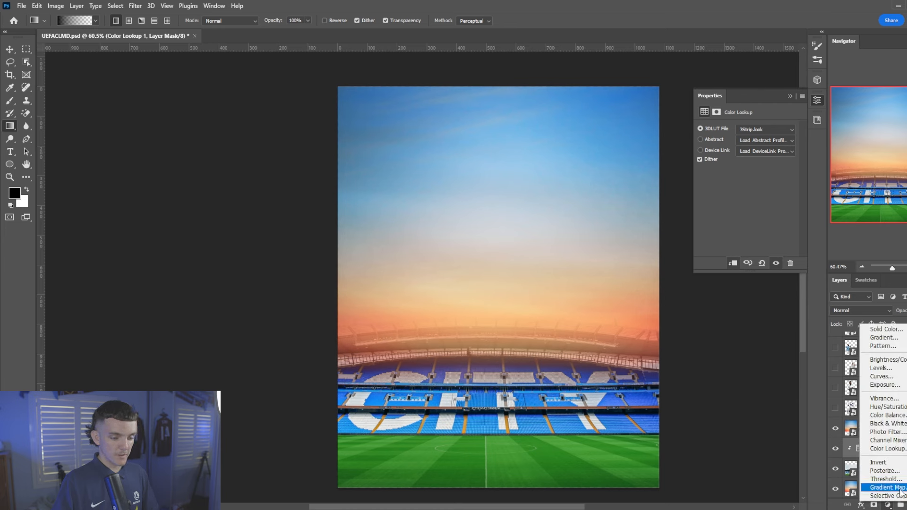
{"action": "left_click", "coordinate": [888, 495]}
{"action": "right_click", "coordinate": [900, 449]}
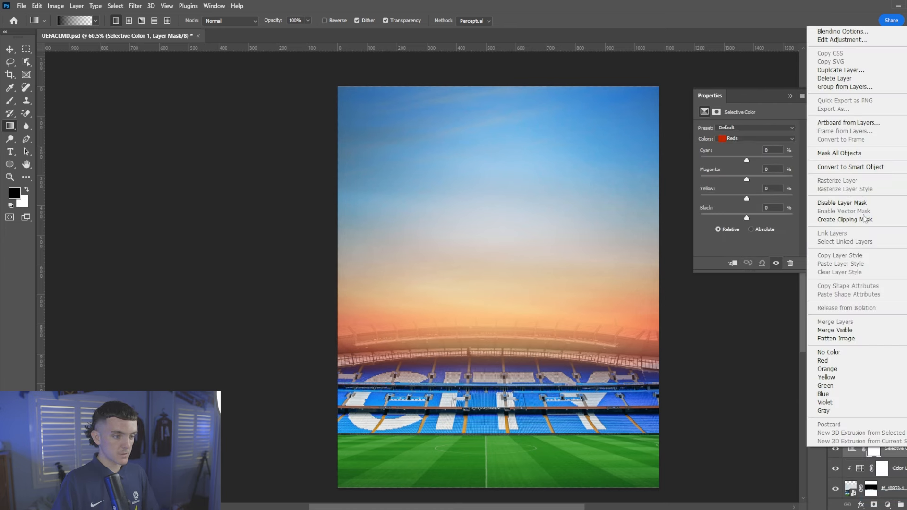
{"action": "left_click", "coordinate": [864, 219]}
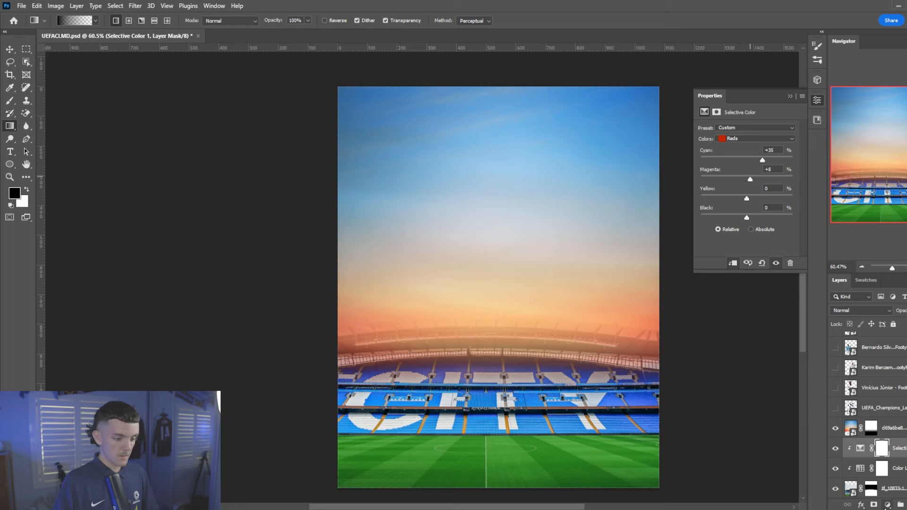
Add a clipped Warming Filter (85) Photo Filter at 49% density
{"action": "left_click", "coordinate": [886, 505]}
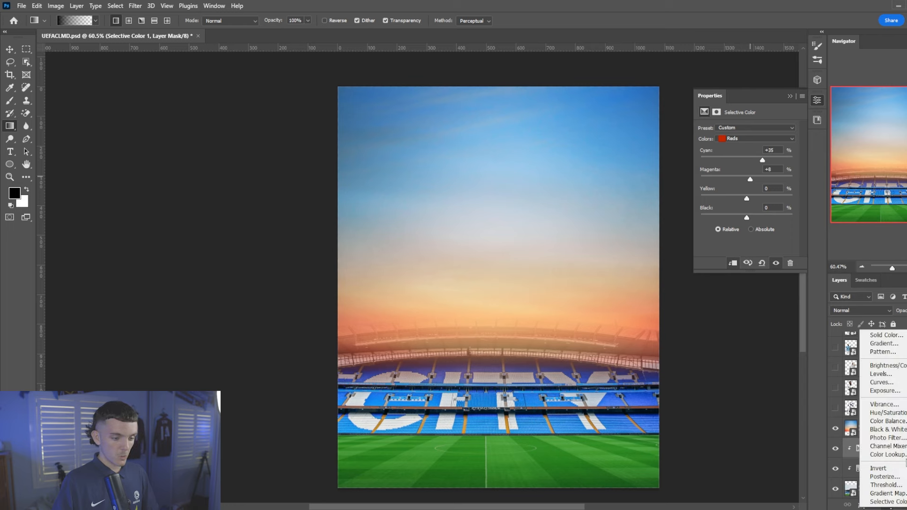
{"action": "left_click", "coordinate": [901, 438]}
{"action": "right_click", "coordinate": [897, 449]}
{"action": "left_click", "coordinate": [871, 219]}
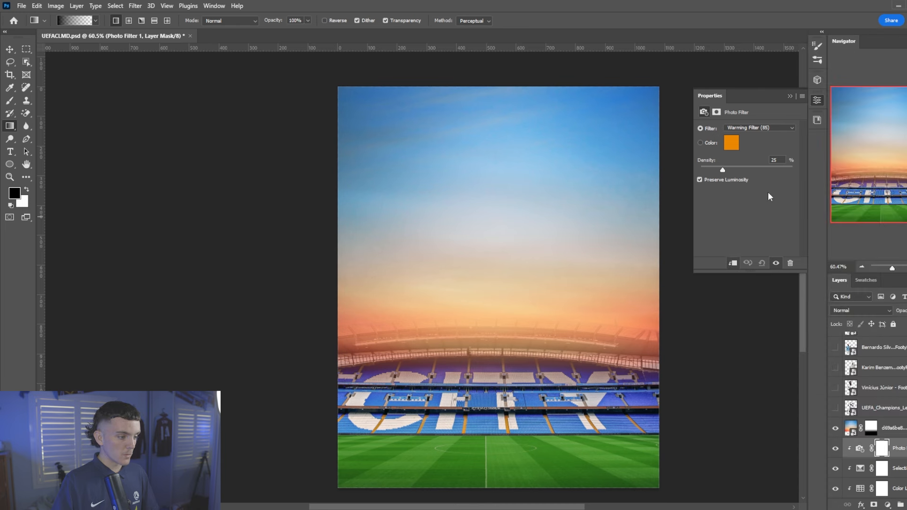
{"action": "left_click", "coordinate": [835, 449]}
{"action": "left_click", "coordinate": [835, 449]}
{"action": "scroll", "coordinate": [525, 373], "scroll_direction": "up", "scroll_amount": 3}
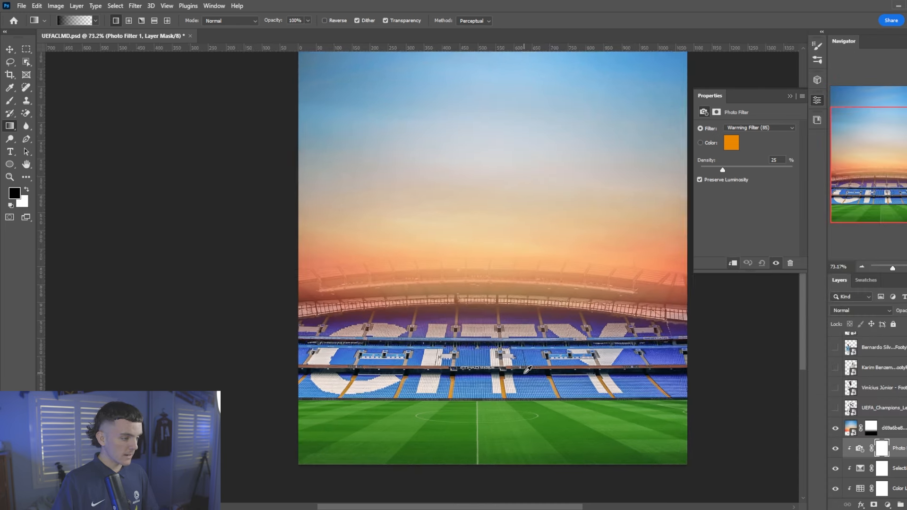
{"action": "left_click_drag", "start_coordinate": [723, 171], "coordinate": [739, 175]}
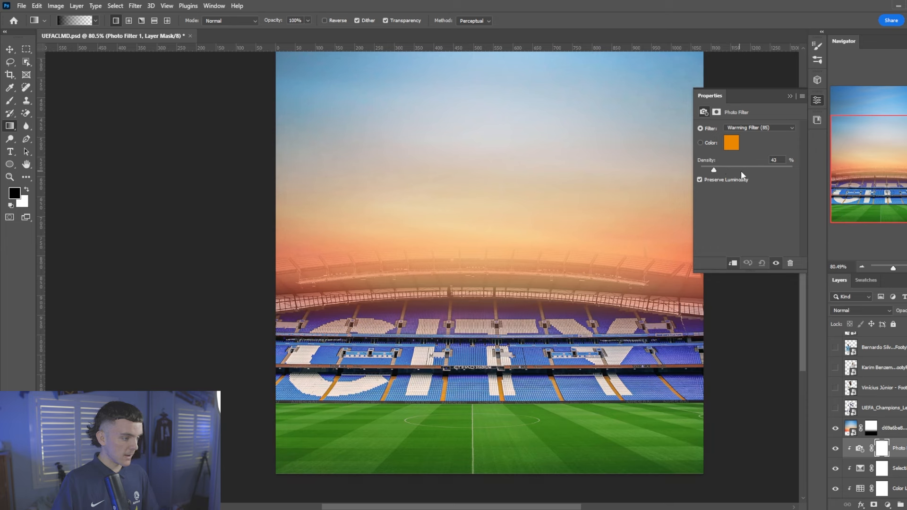
{"action": "left_click", "coordinate": [836, 455]}
{"action": "left_click", "coordinate": [836, 455]}
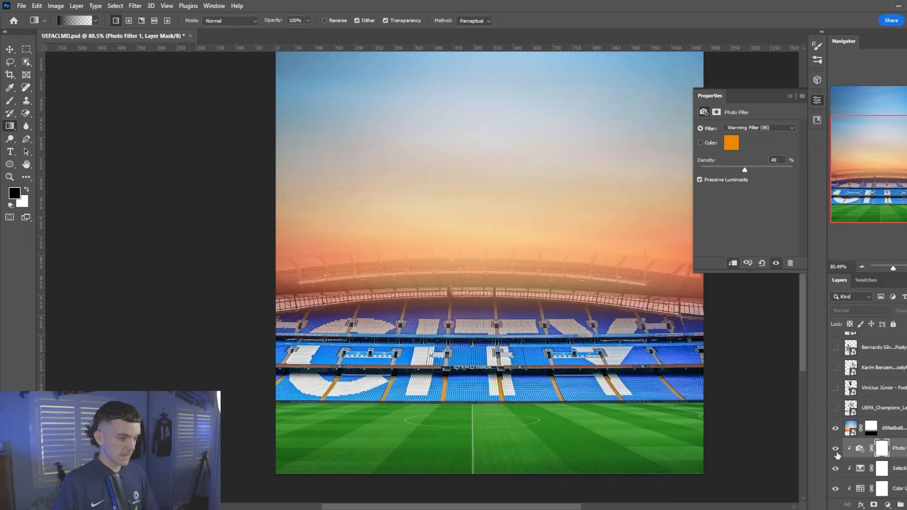
{"action": "left_click", "coordinate": [837, 455]}
{"action": "scroll", "coordinate": [539, 349], "scroll_direction": "down", "scroll_amount": 2}
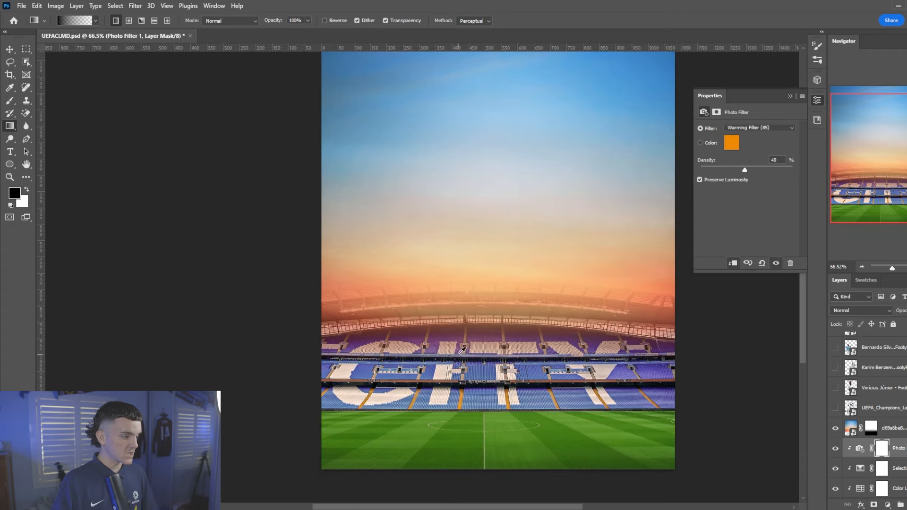
{"action": "scroll", "coordinate": [508, 415], "scroll_direction": "down", "scroll_amount": 2}
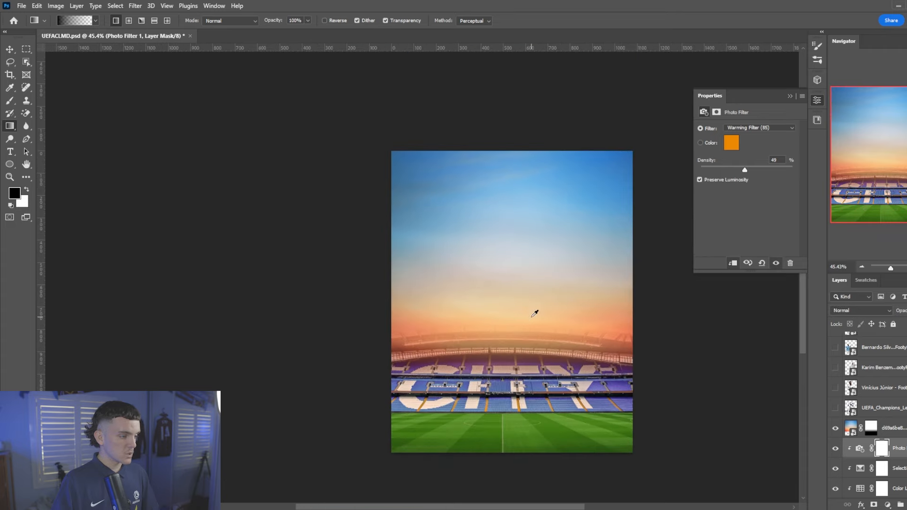
{"action": "scroll", "coordinate": [545, 310], "scroll_direction": "down", "scroll_amount": 1}
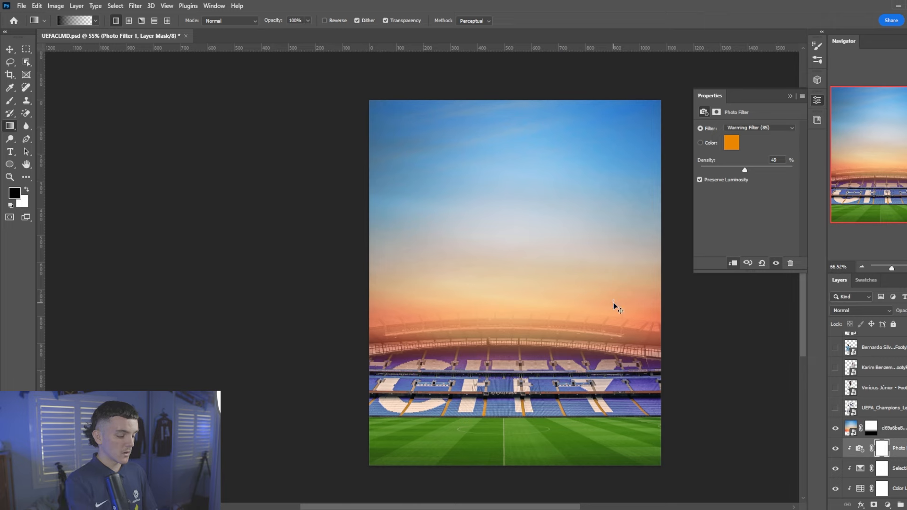
{"action": "scroll", "coordinate": [614, 304], "scroll_direction": "right", "scroll_amount": 3}
Create empty Layer 1 above Bernardo Silva, beneath De Bruyne, and reset colours to black
{"action": "scroll", "coordinate": [839, 420], "scroll_direction": "up", "scroll_amount": 1}
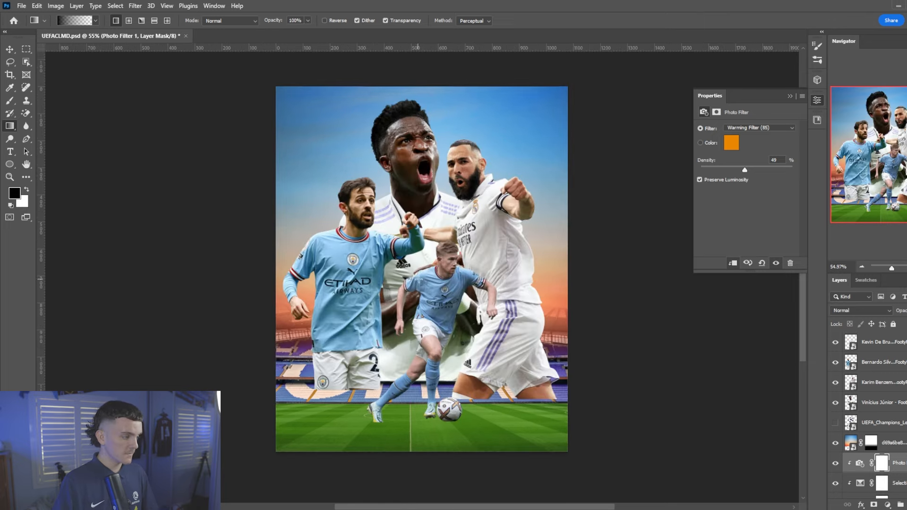
{"action": "key", "text": "ctrl+0"}
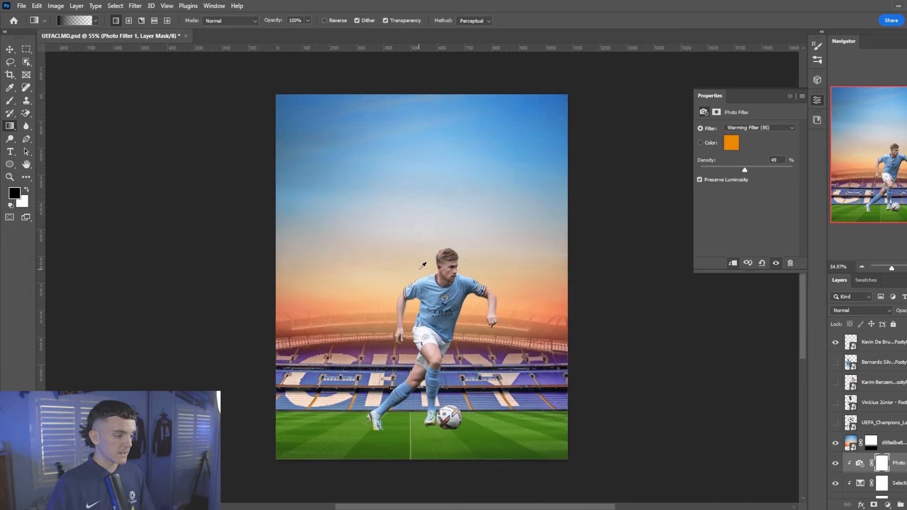
{"action": "left_click", "coordinate": [900, 370]}
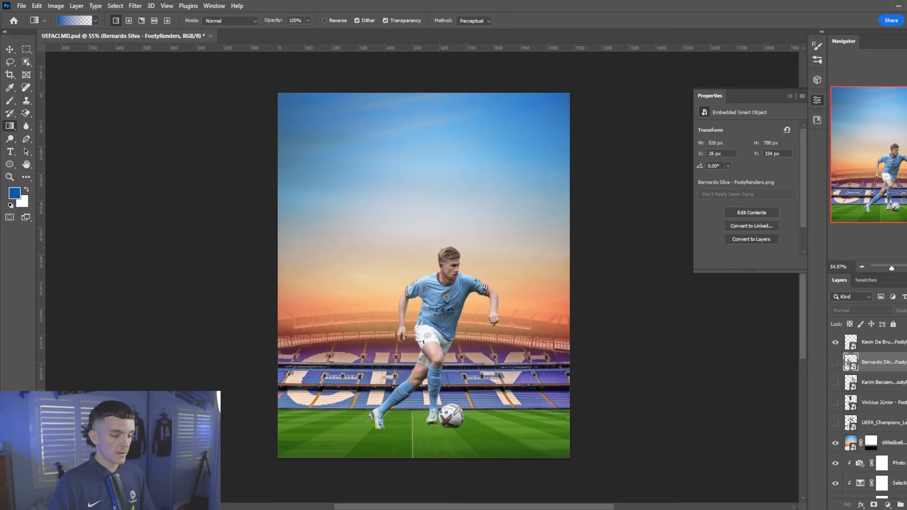
{"action": "key", "text": "ctrl+shift+alt+n"}
{"action": "scroll", "coordinate": [568, 402], "scroll_direction": "down", "scroll_amount": 2}
{"action": "key", "text": "d"}
{"action": "scroll", "coordinate": [472, 381], "scroll_direction": "up", "scroll_amount": 6}
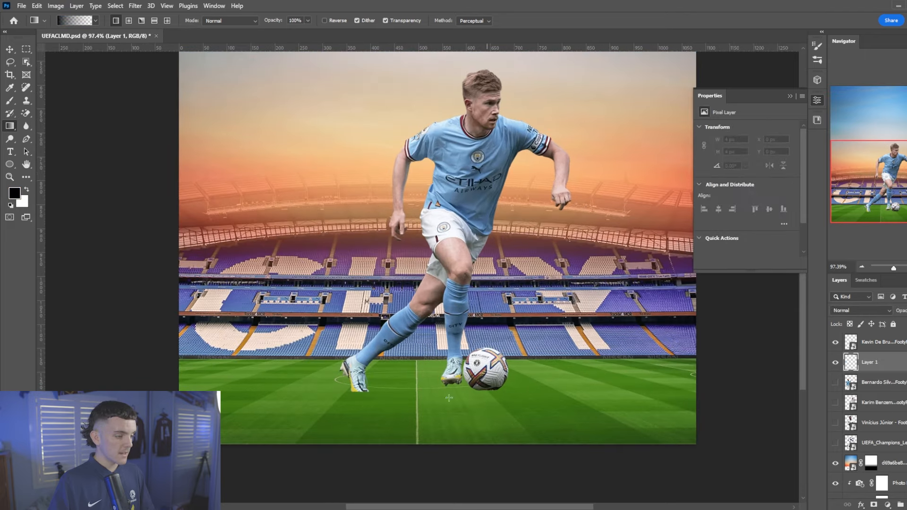
{"action": "scroll", "coordinate": [703, 378], "scroll_direction": "down", "scroll_amount": 7}
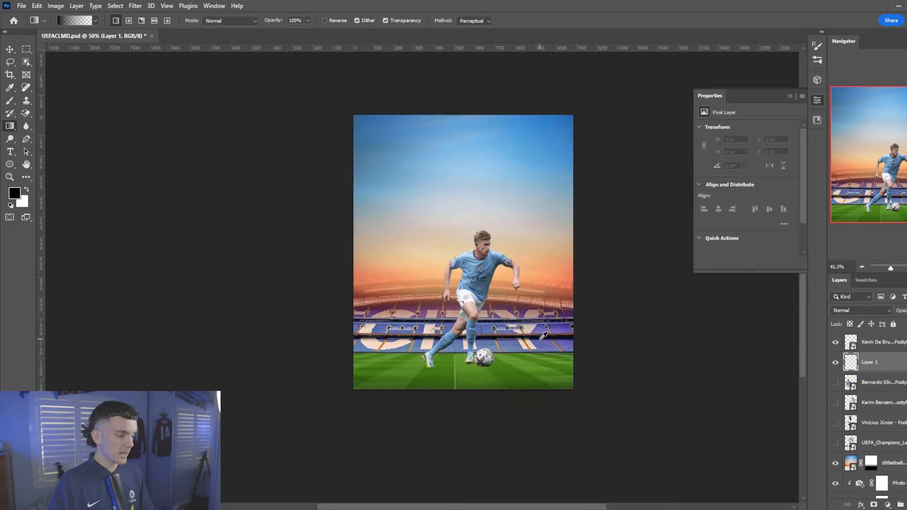
Zoom in on the feet and set up a black brush at size 700
{"action": "scroll", "coordinate": [563, 263], "scroll_direction": "up", "scroll_amount": 3}
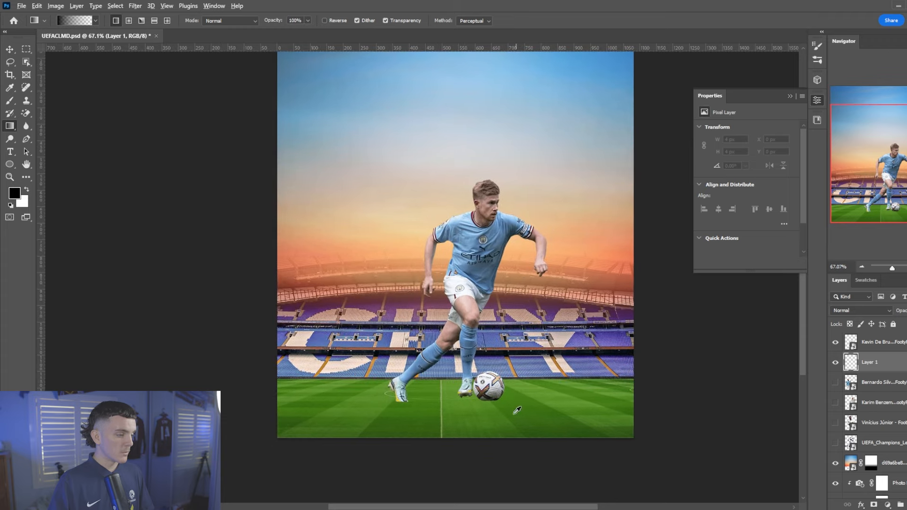
{"action": "scroll", "coordinate": [464, 430], "scroll_direction": "up", "scroll_amount": 6}
{"action": "right_click", "coordinate": [473, 345]}
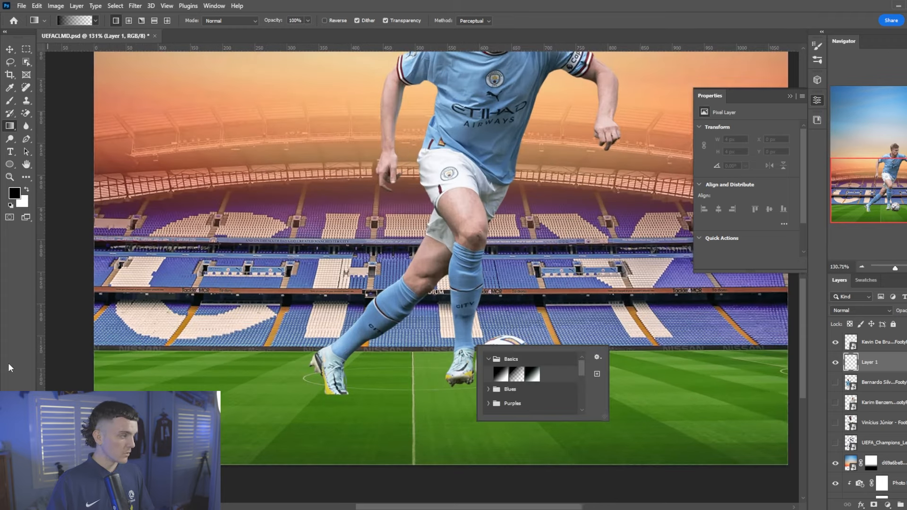
{"action": "key", "text": "Escape"}
{"action": "key", "text": "b"}
{"action": "scroll", "coordinate": [262, 344], "scroll_direction": "down", "scroll_amount": 1}
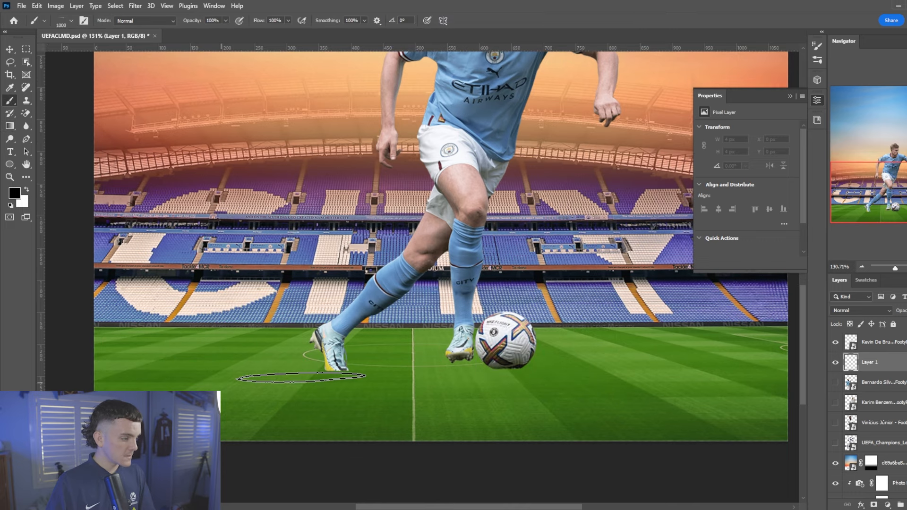
{"action": "key", "text": "bracketleft"}
{"action": "key", "text": "bracketleft"}
{"action": "left_click", "coordinate": [326, 374]}
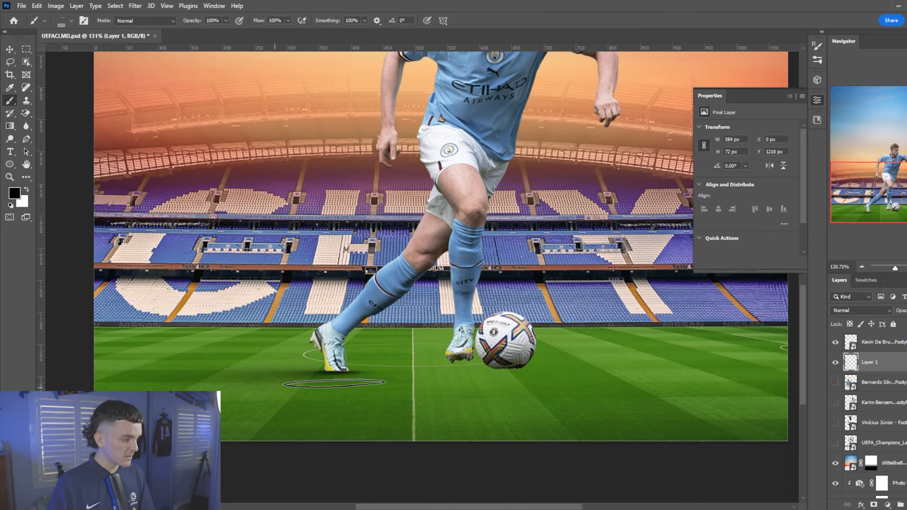
{"action": "key", "text": "ctrl+z"}
{"action": "key", "text": "bracketleft"}
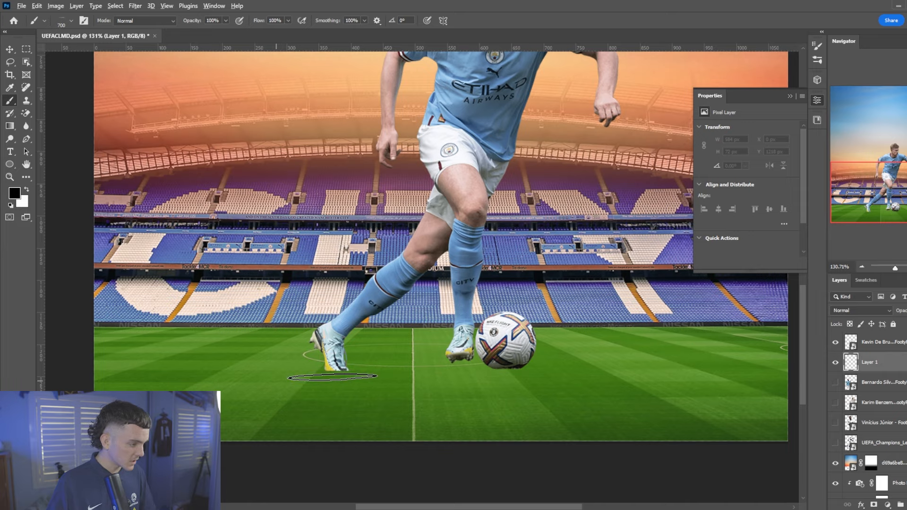
{"action": "scroll", "coordinate": [289, 377], "scroll_direction": "up", "scroll_amount": 3}
Paint black shadows under the back boot, front boot, ball and along the feet
{"action": "left_click", "coordinate": [233, 374]}
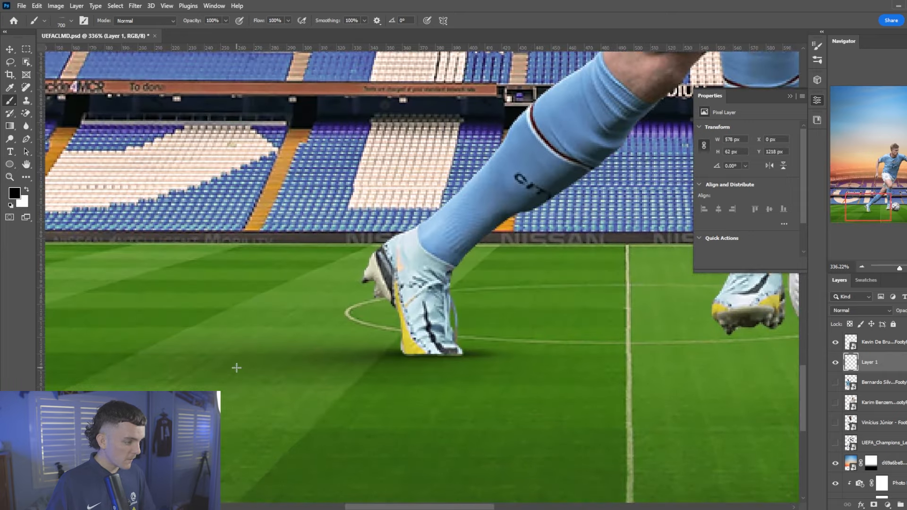
{"action": "scroll", "coordinate": [311, 381], "scroll_direction": "down", "scroll_amount": 3}
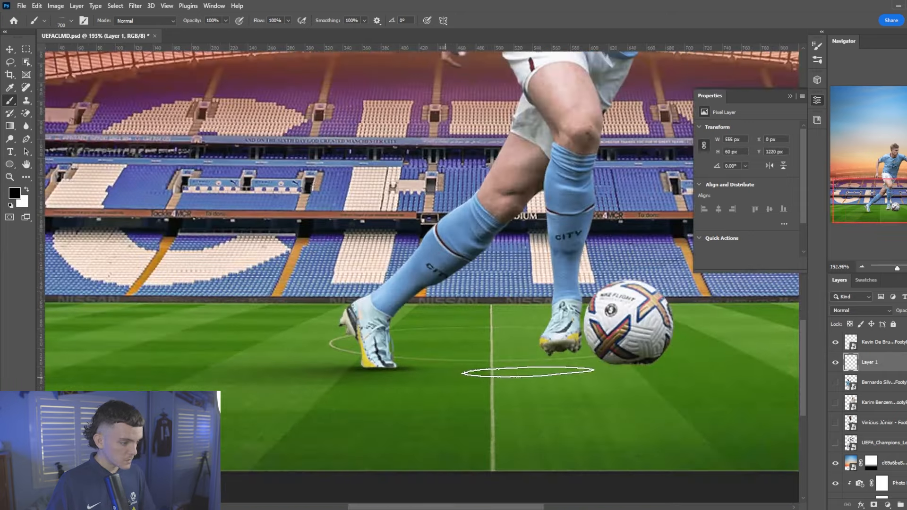
{"action": "left_click", "coordinate": [561, 371]}
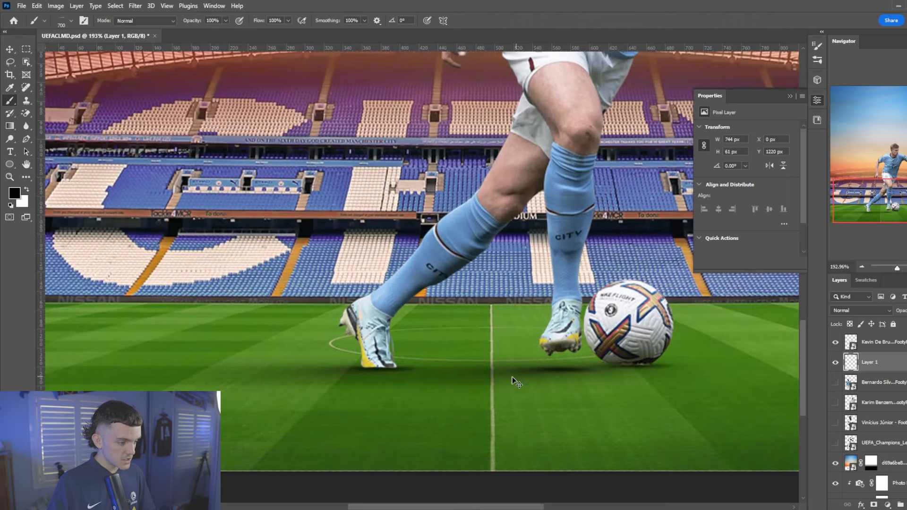
{"action": "left_click", "coordinate": [598, 370]}
{"action": "scroll", "coordinate": [480, 350], "scroll_direction": "down", "scroll_amount": 5}
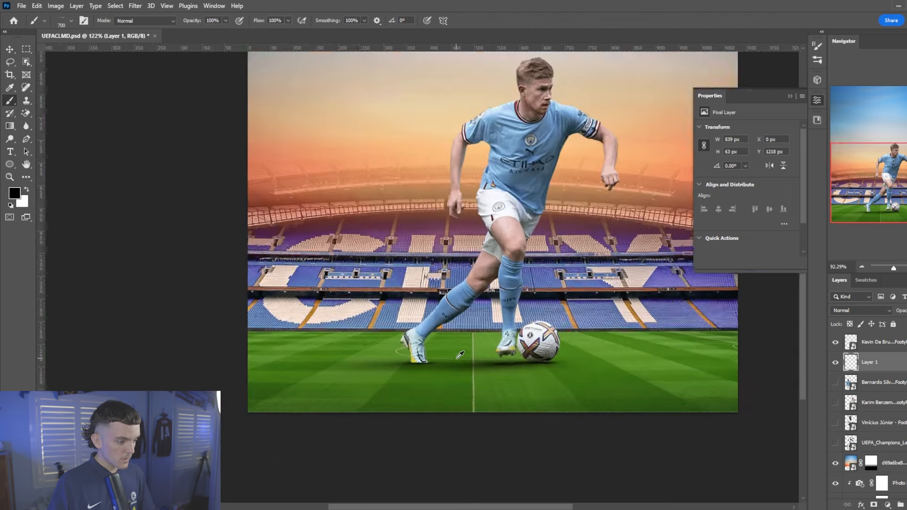
{"action": "scroll", "coordinate": [480, 349], "scroll_direction": "down", "scroll_amount": 2}
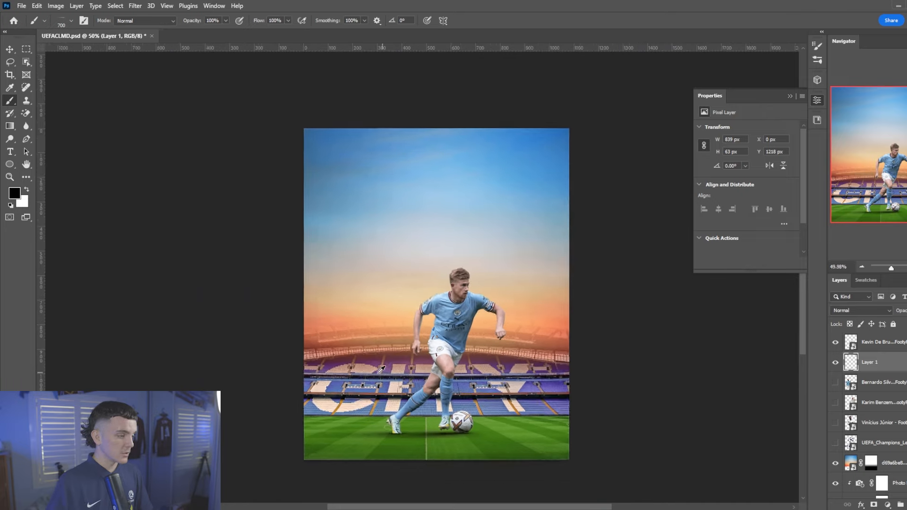
{"action": "scroll", "coordinate": [381, 384], "scroll_direction": "up", "scroll_amount": 2}
{"action": "scroll", "coordinate": [407, 452], "scroll_direction": "up", "scroll_amount": 4}
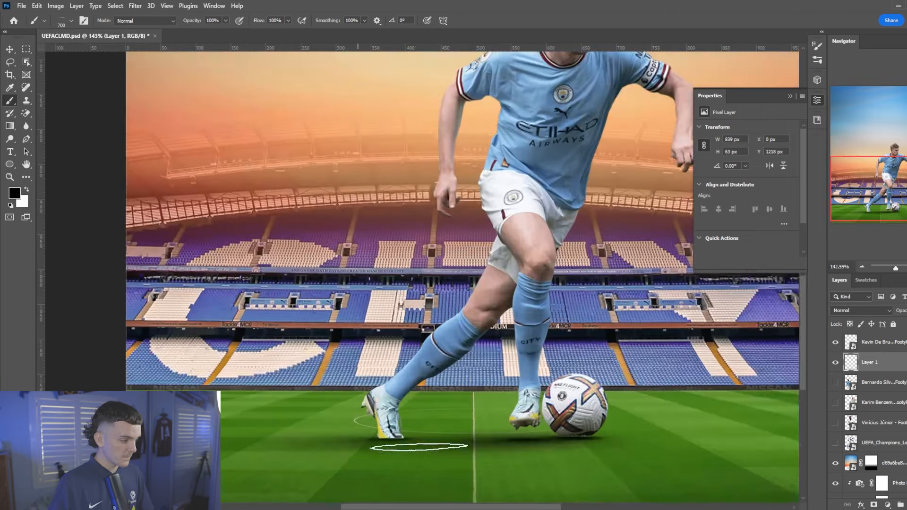
{"action": "left_click_drag", "start_coordinate": [363, 441], "coordinate": [493, 443]}
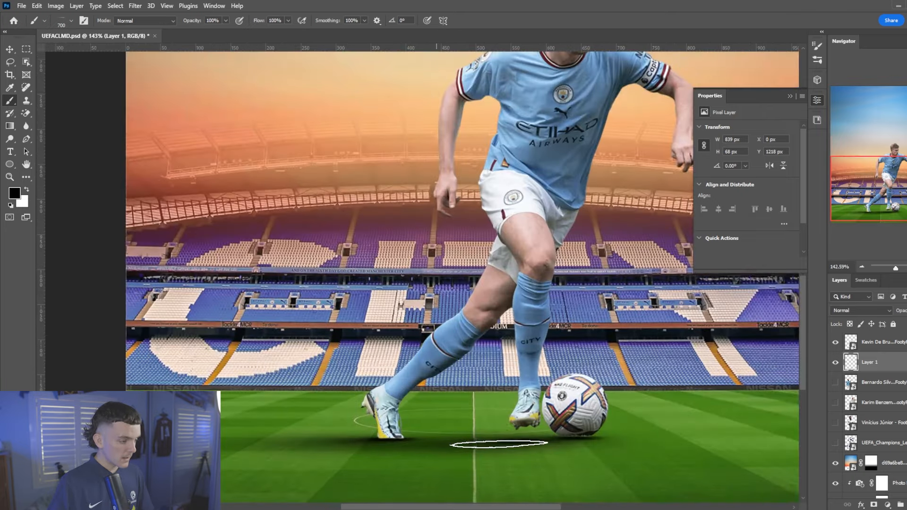
{"action": "scroll", "coordinate": [470, 385], "scroll_direction": "down", "scroll_amount": 3}
{"action": "left_click", "coordinate": [904, 386]}
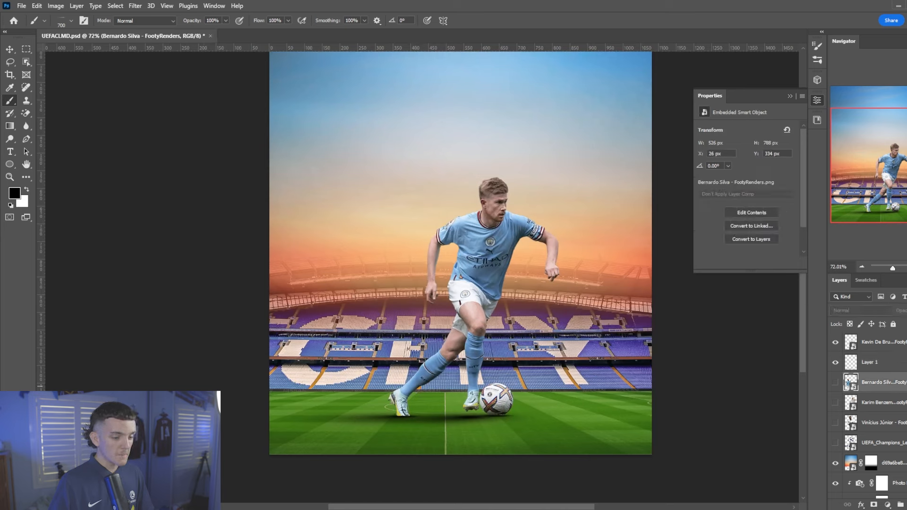
Create Layer 2 and set a flattened Soft Round brush at 0° angle
{"action": "key", "text": "ctrl+shift+alt+n"}
{"action": "right_click", "coordinate": [517, 408]}
{"action": "left_click", "coordinate": [577, 417]}
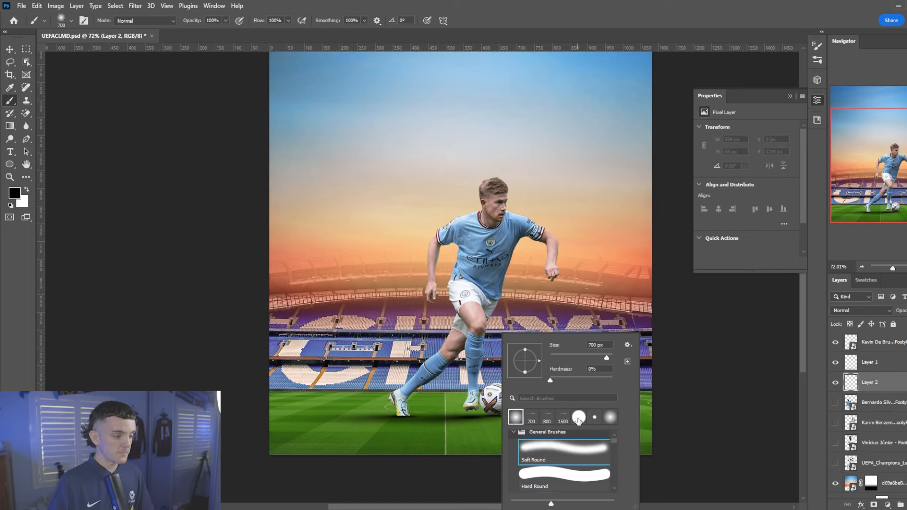
{"action": "left_click_drag", "start_coordinate": [524, 352], "coordinate": [532, 361]}
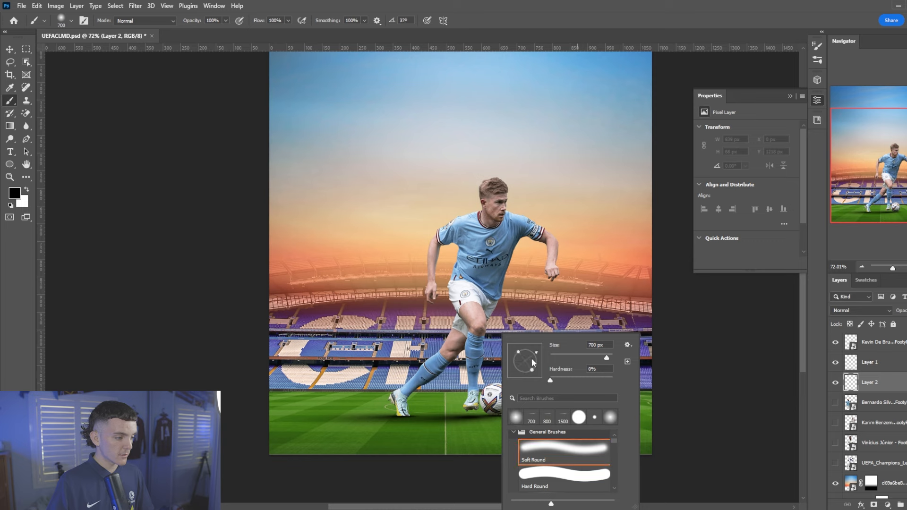
{"action": "left_click", "coordinate": [539, 457]}
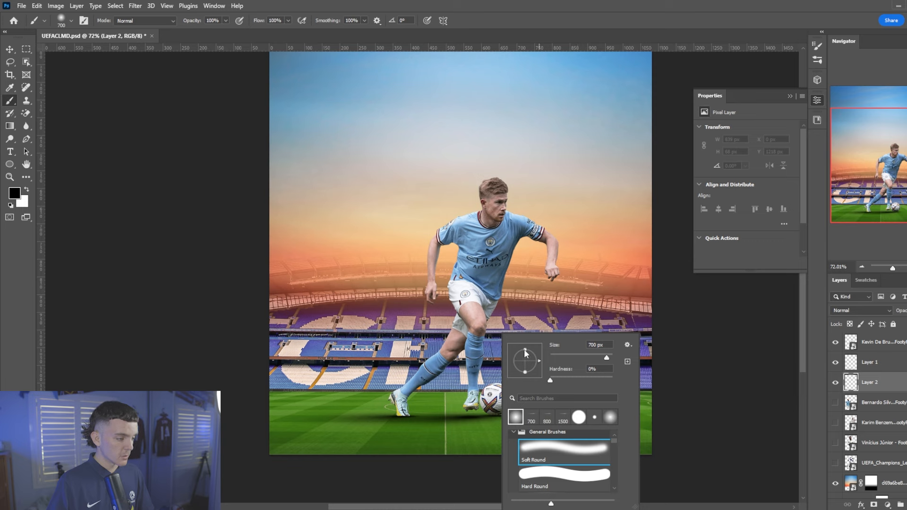
{"action": "left_click_drag", "start_coordinate": [526, 358], "coordinate": [527, 358]}
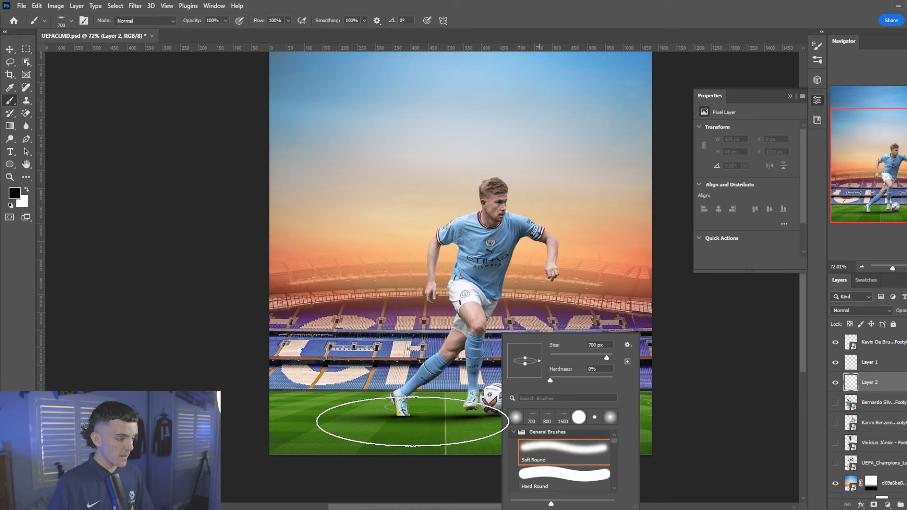
{"action": "left_click", "coordinate": [255, 23]}
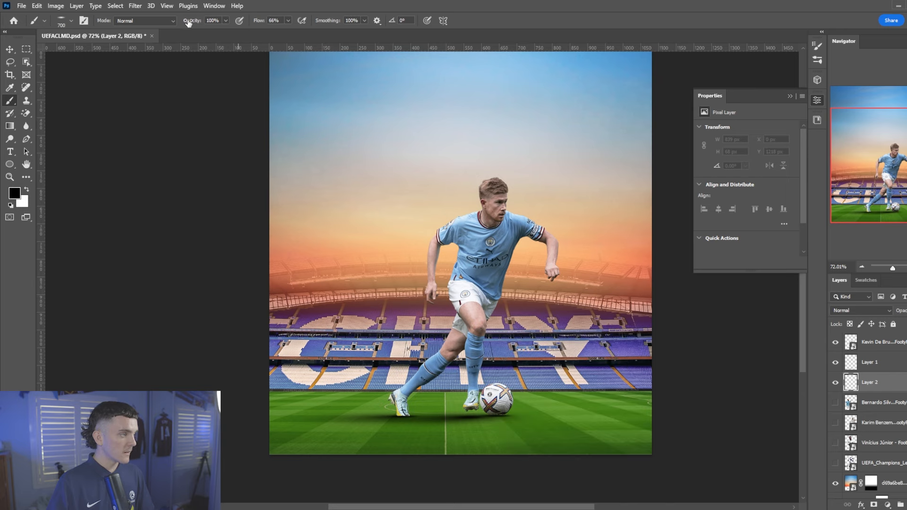
Paint a broad black shadow under the player and ball, and lower Layer 2's opacity
{"action": "scroll", "coordinate": [435, 375], "scroll_direction": "down", "scroll_amount": 1}
{"action": "key", "text": "bracketleft"}
{"action": "key", "text": "bracketleft"}
{"action": "left_click", "coordinate": [401, 406]}
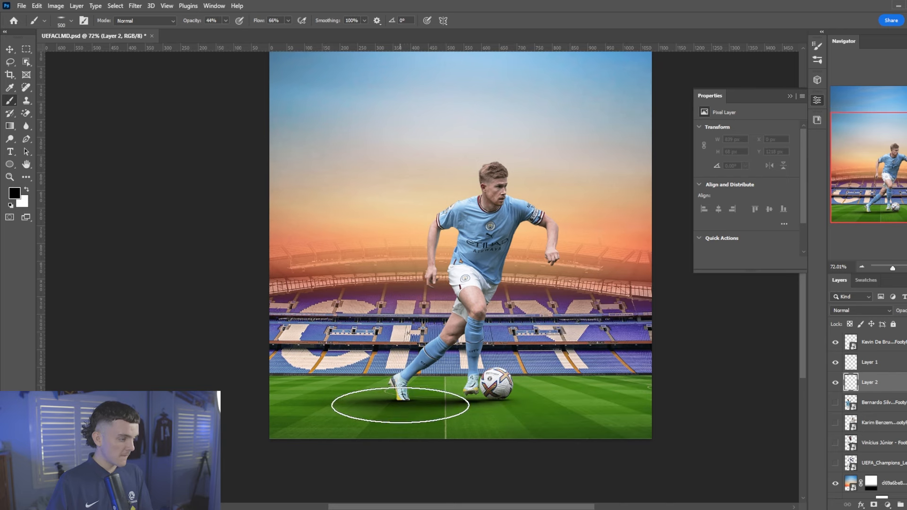
{"action": "key", "text": "bracketright"}
{"action": "left_click", "coordinate": [481, 407]}
{"action": "key", "text": "bracketright"}
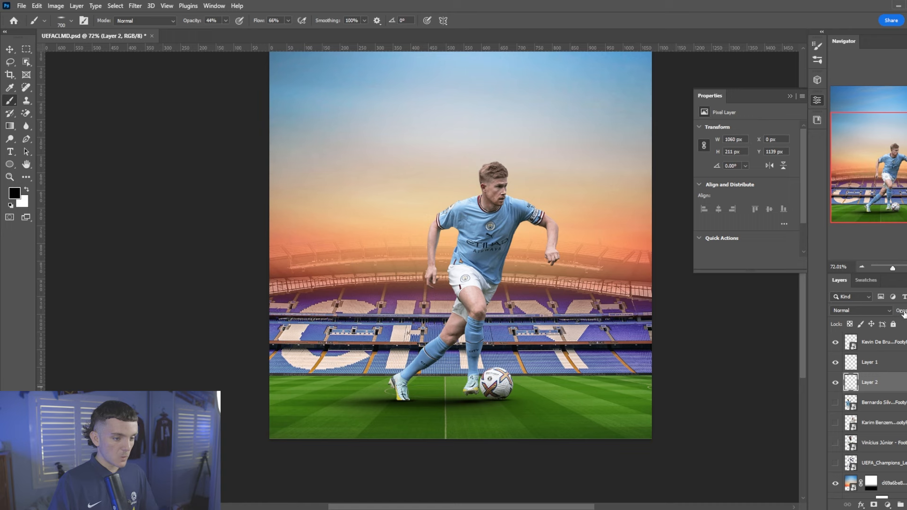
{"action": "left_click_drag", "start_coordinate": [903, 314], "coordinate": [887, 312]}
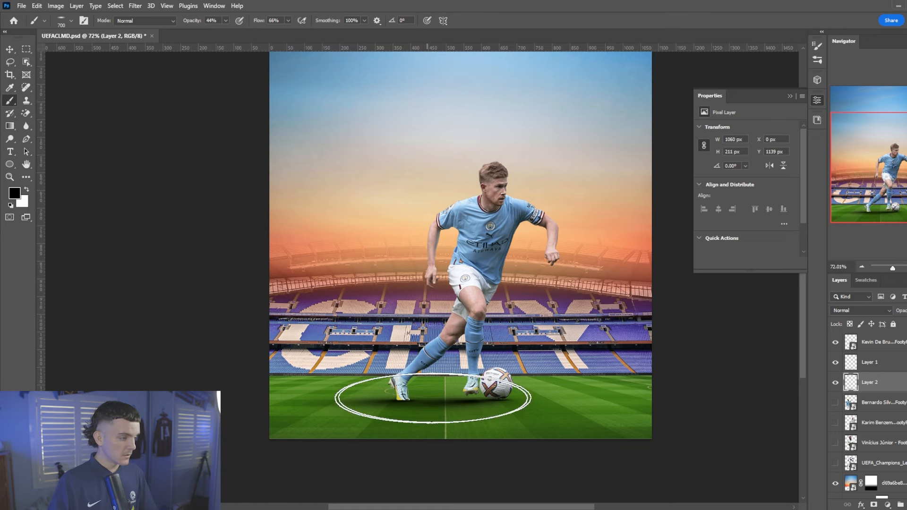
{"action": "key", "text": "bracketleft"}
{"action": "key", "text": "bracketleft"}
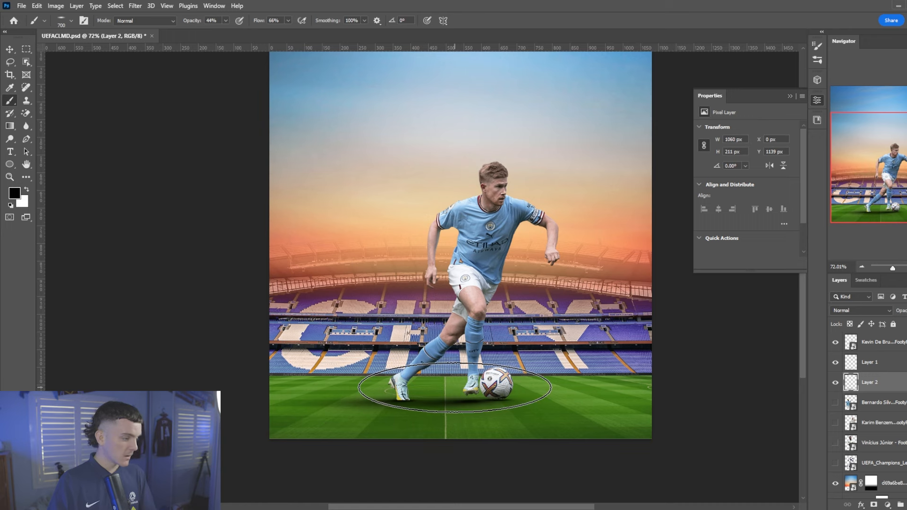
{"action": "left_click", "coordinate": [448, 391]}
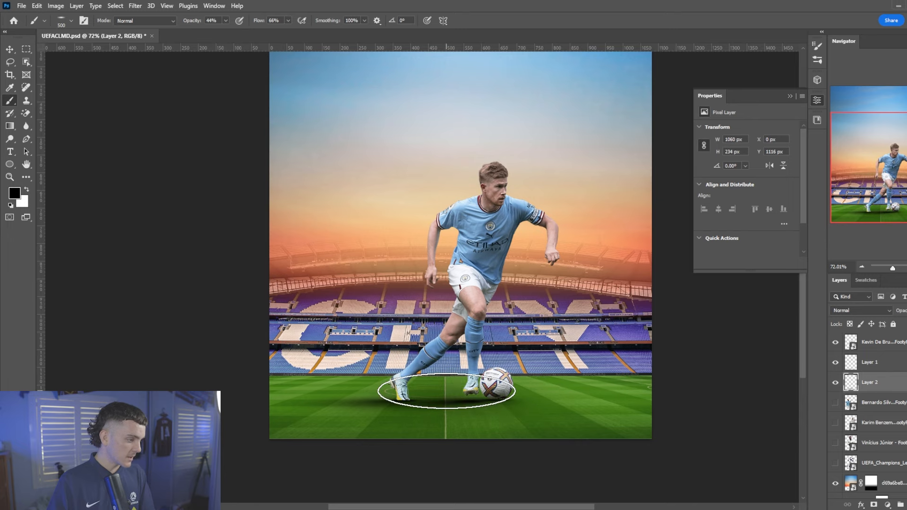
{"action": "scroll", "coordinate": [397, 310], "scroll_direction": "up", "scroll_amount": 1}
{"action": "scroll", "coordinate": [401, 309], "scroll_direction": "down", "scroll_amount": 2}
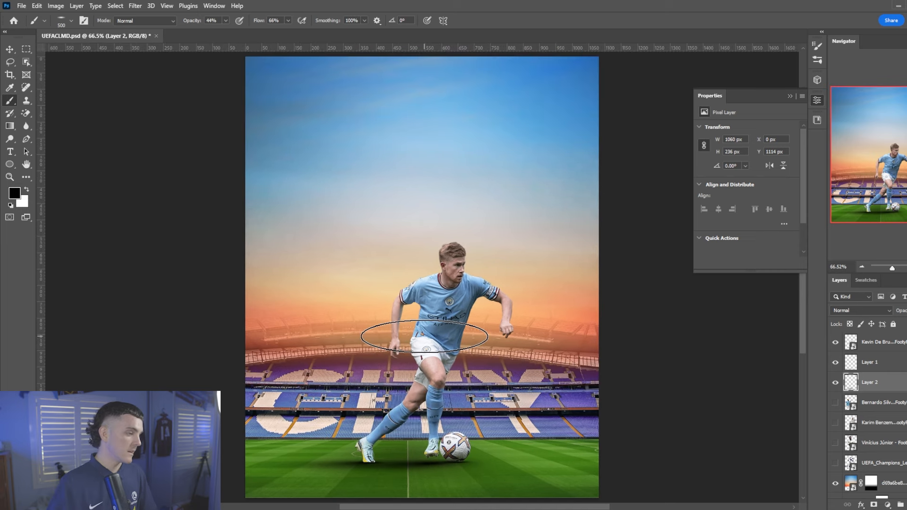
{"action": "scroll", "coordinate": [424, 336], "scroll_direction": "down", "scroll_amount": 5}
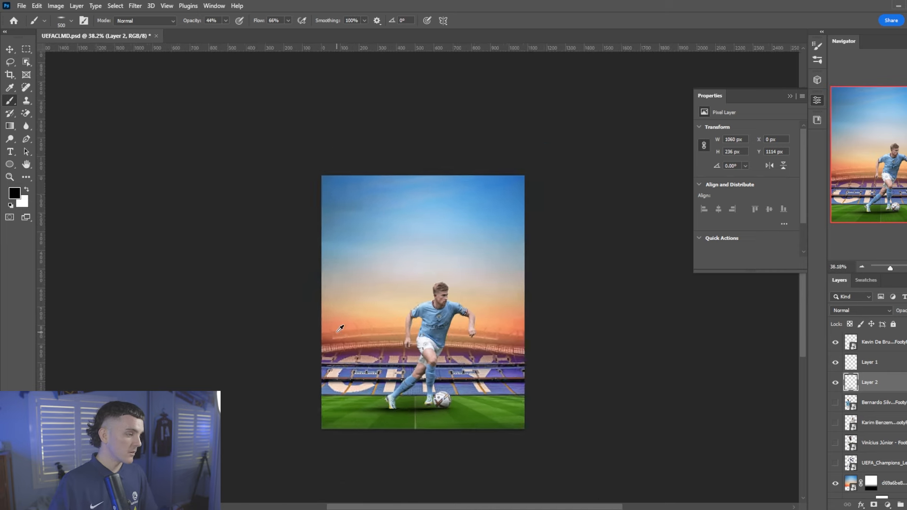
{"action": "scroll", "coordinate": [340, 329], "scroll_direction": "up", "scroll_amount": 4}
{"action": "left_click", "coordinate": [896, 363]}
Add Layer 3 clipped to the De Bruyne cut-out and reset brush opacity to 100%
{"action": "left_click", "coordinate": [900, 347]}
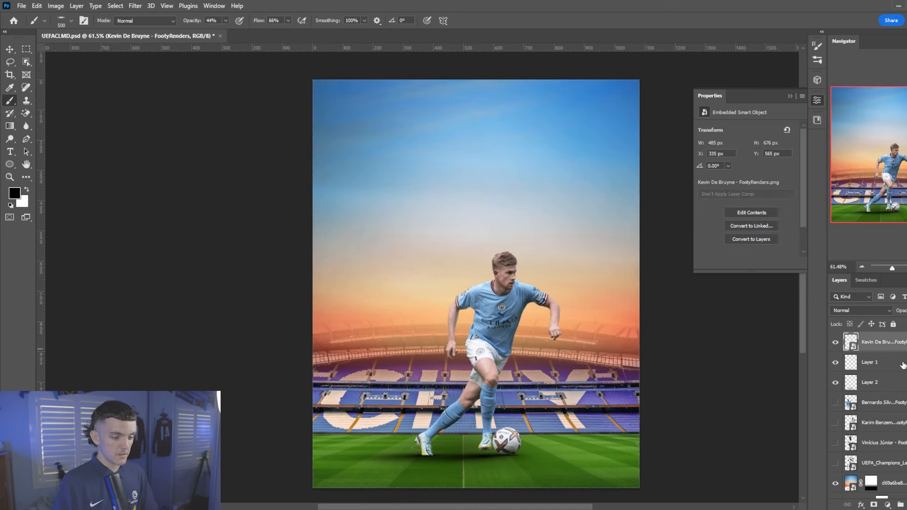
{"action": "key", "text": "ctrl+shift+alt+n"}
{"action": "right_click", "coordinate": [891, 348]}
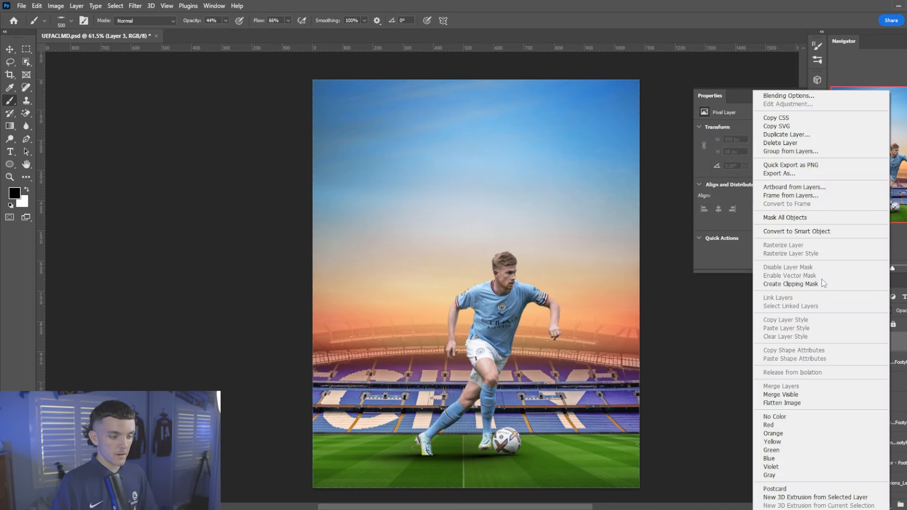
{"action": "left_click", "coordinate": [824, 284]}
{"action": "scroll", "coordinate": [576, 324], "scroll_direction": "down", "scroll_amount": 1}
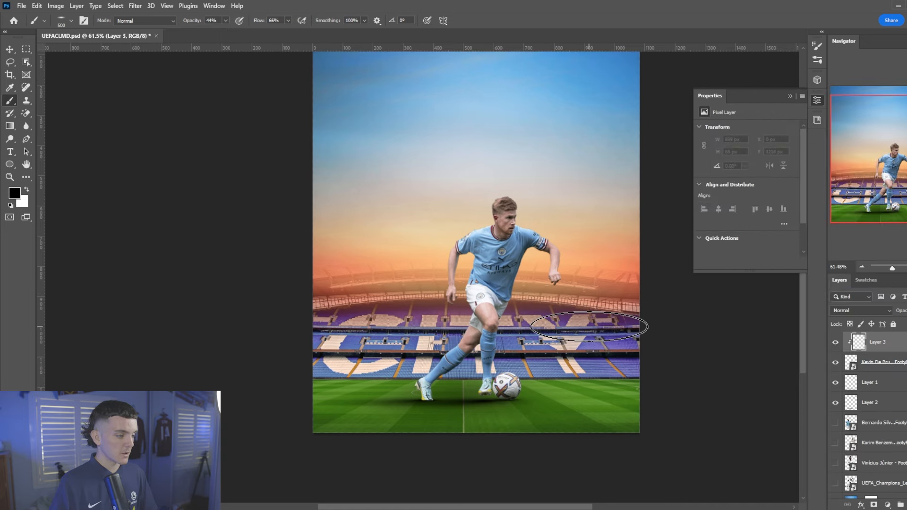
{"action": "right_click", "coordinate": [593, 326]}
{"action": "left_click_drag", "start_coordinate": [188, 25], "coordinate": [248, 24]}
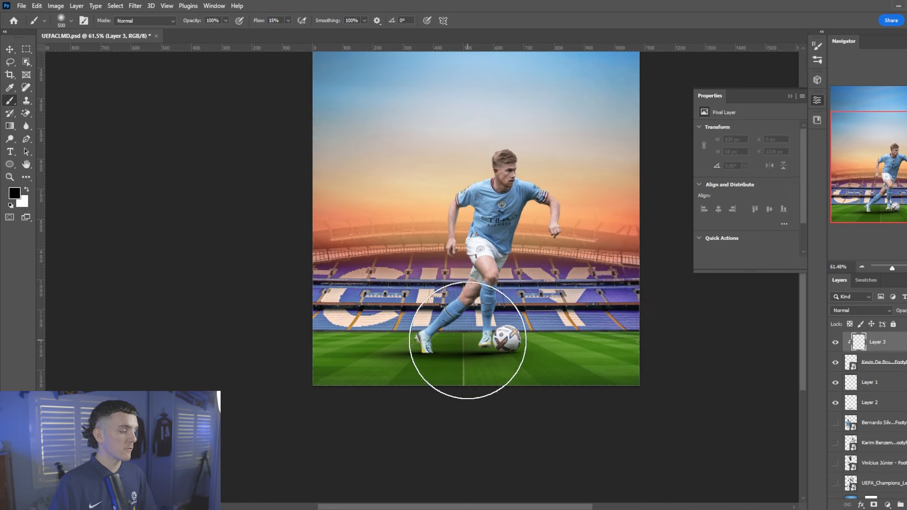
Paint black shading around both boots and beside the ball, brush 175 then 100, flow 27%
{"action": "scroll", "coordinate": [476, 344], "scroll_direction": "up", "scroll_amount": 3}
{"action": "key", "text": "bracketleft"}
{"action": "key", "text": "bracketleft"}
{"action": "key", "text": "bracketleft"}
{"action": "key", "text": "bracketleft"}
{"action": "key", "text": "bracketleft"}
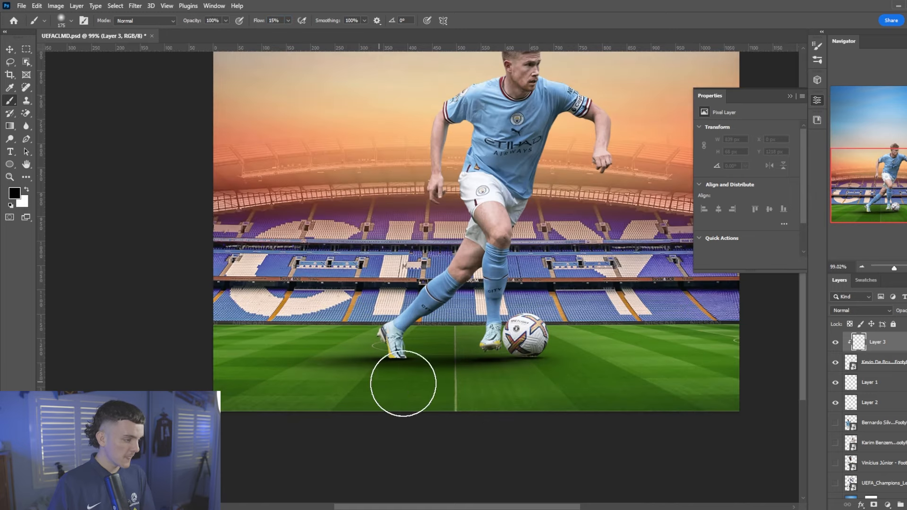
{"action": "mouse_move", "coordinate": [350, 374]}
{"action": "left_mouse_down"}
{"action": "mouse_move", "coordinate": [425, 374]}
{"action": "mouse_move", "coordinate": [332, 377]}
{"action": "mouse_move", "coordinate": [519, 376]}
{"action": "mouse_move", "coordinate": [486, 377]}
{"action": "left_mouse_up"}
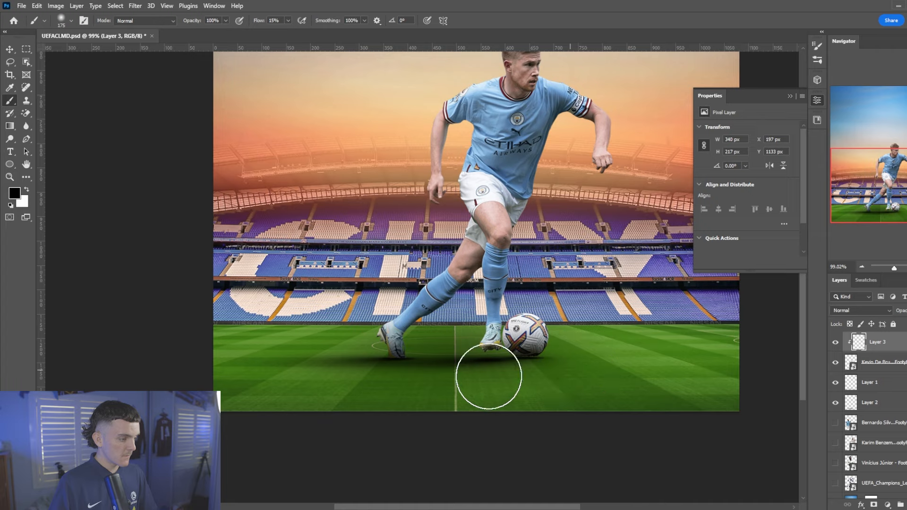
{"action": "scroll", "coordinate": [468, 327], "scroll_direction": "up", "scroll_amount": 5}
{"action": "key", "text": "bracketleft"}
{"action": "key", "text": "bracketleft"}
{"action": "key", "text": "bracketleft"}
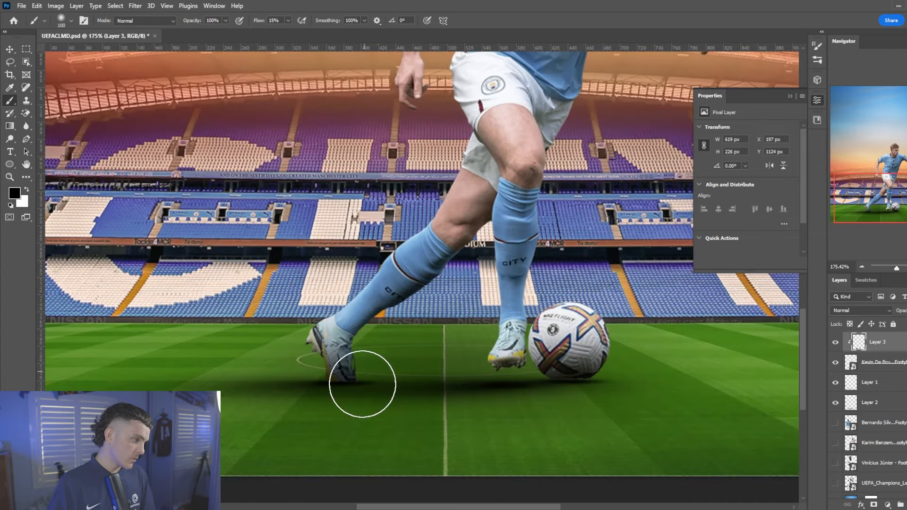
{"action": "left_click_drag", "start_coordinate": [487, 368], "coordinate": [523, 377]}
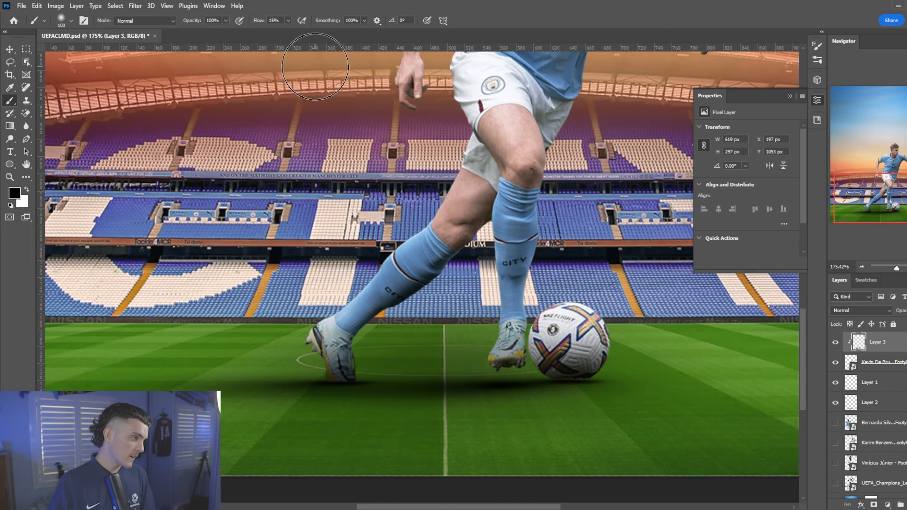
{"action": "left_click_drag", "start_coordinate": [257, 21], "coordinate": [262, 21]}
{"action": "mouse_move", "coordinate": [375, 390]}
{"action": "left_mouse_down"}
{"action": "mouse_move", "coordinate": [304, 360]}
{"action": "mouse_move", "coordinate": [358, 378]}
{"action": "left_mouse_up"}
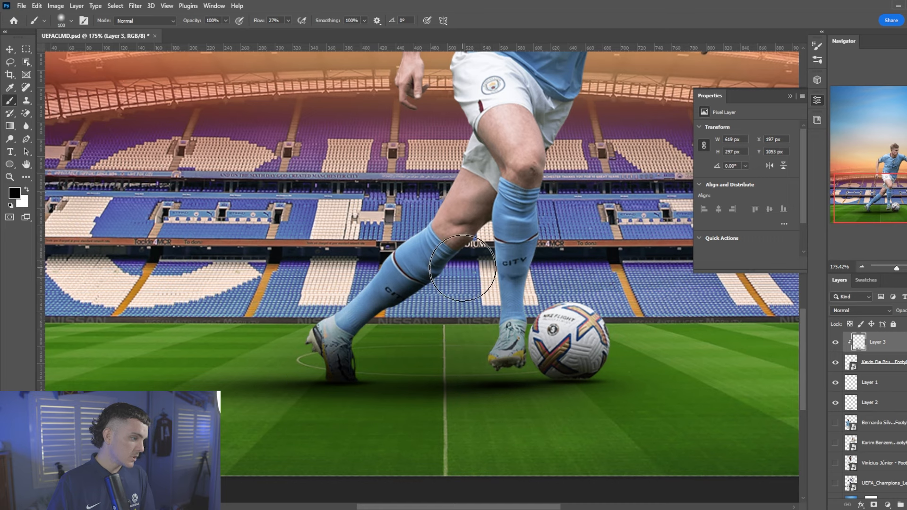
{"action": "mouse_move", "coordinate": [482, 342]}
{"action": "left_mouse_down"}
{"action": "mouse_move", "coordinate": [543, 372]}
{"action": "mouse_move", "coordinate": [652, 393]}
{"action": "left_mouse_up"}
Choose the flattened soft 700 px brush preset, size it to 90, and fit the poster on screen
{"action": "left_click", "coordinate": [869, 382]}
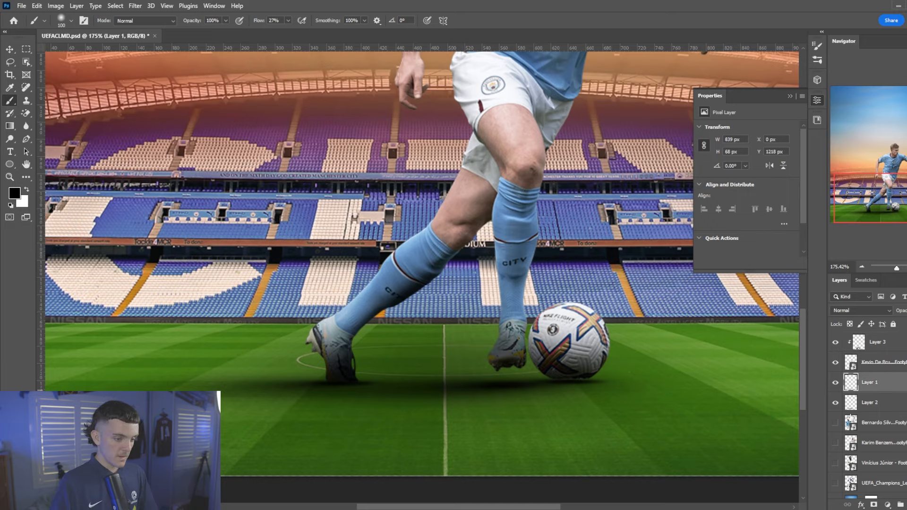
{"action": "scroll", "coordinate": [604, 392], "scroll_direction": "up", "scroll_amount": 5}
{"action": "right_click", "coordinate": [503, 327]}
{"action": "left_click", "coordinate": [551, 411]}
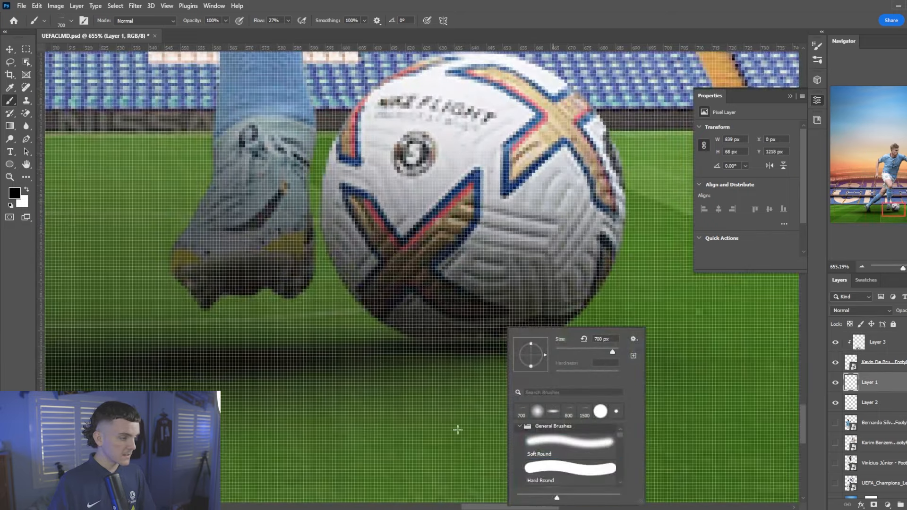
{"action": "left_click", "coordinate": [554, 412]}
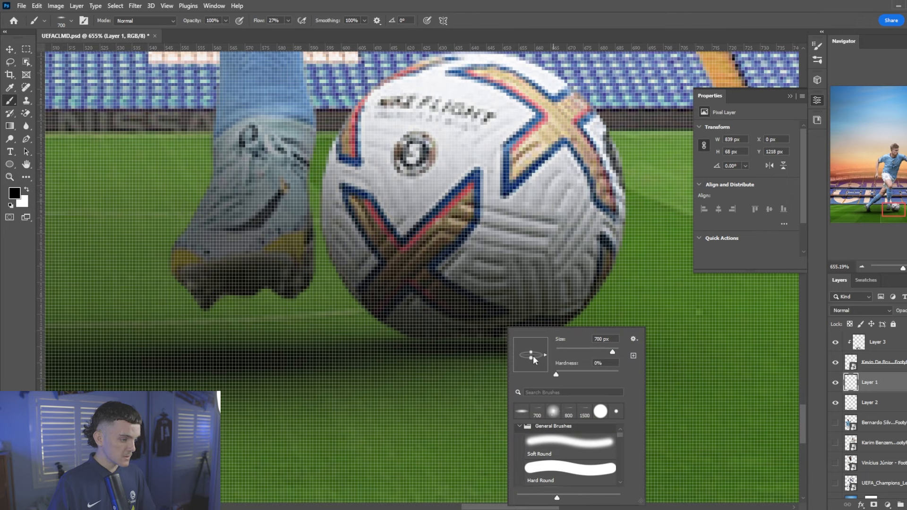
{"action": "left_click", "coordinate": [315, 379]}
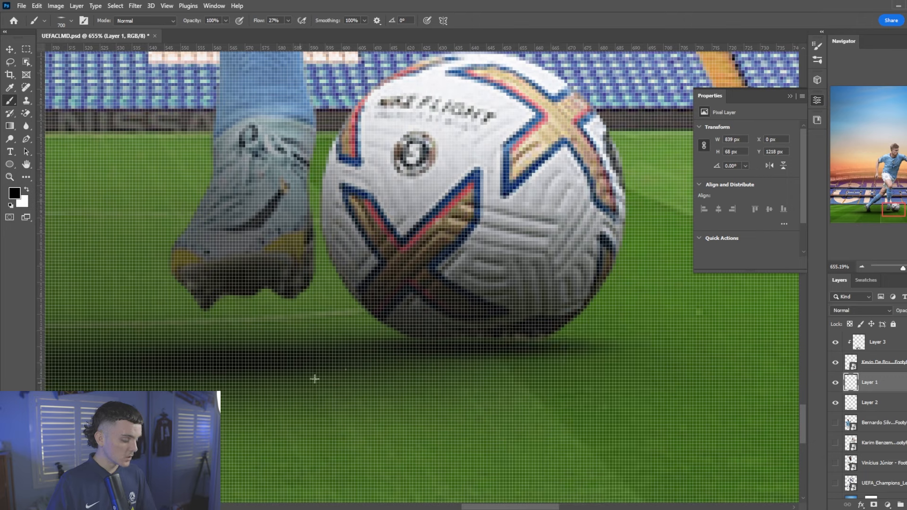
{"action": "key", "text": "bracketleft"}
{"action": "key", "text": "bracketleft"}
{"action": "key", "text": "bracketleft"}
{"action": "key", "text": "bracketleft"}
{"action": "key", "text": "bracketleft"}
{"action": "key", "text": "bracketleft"}
{"action": "key", "text": "bracketleft"}
{"action": "key", "text": "bracketleft"}
{"action": "key", "text": "bracketleft"}
{"action": "key", "text": "bracketleft"}
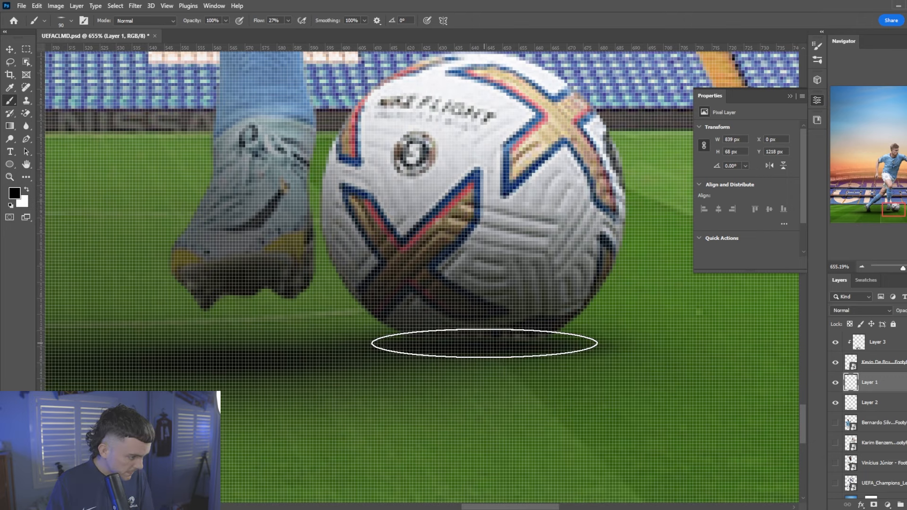
{"action": "key", "text": "ctrl+0"}
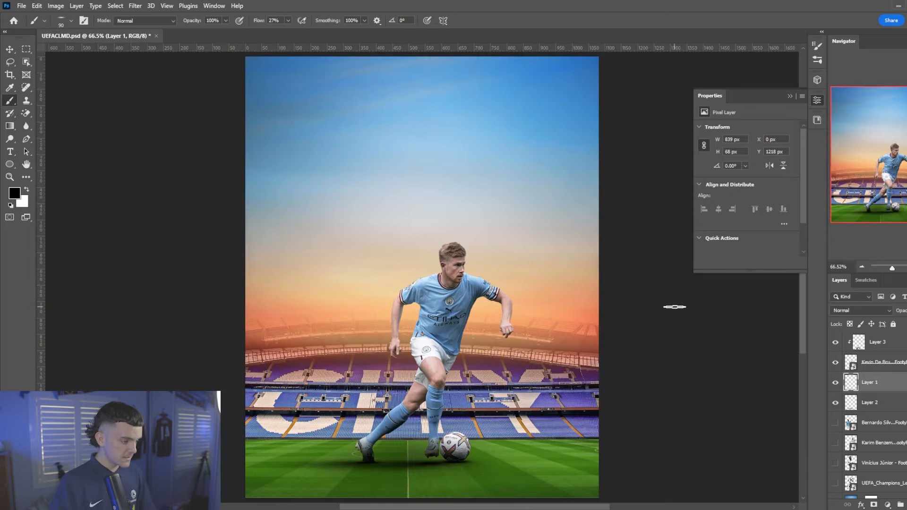
{"action": "scroll", "coordinate": [489, 343], "scroll_direction": "down", "scroll_amount": 1}
{"action": "scroll", "coordinate": [466, 459], "scroll_direction": "up", "scroll_amount": 15}
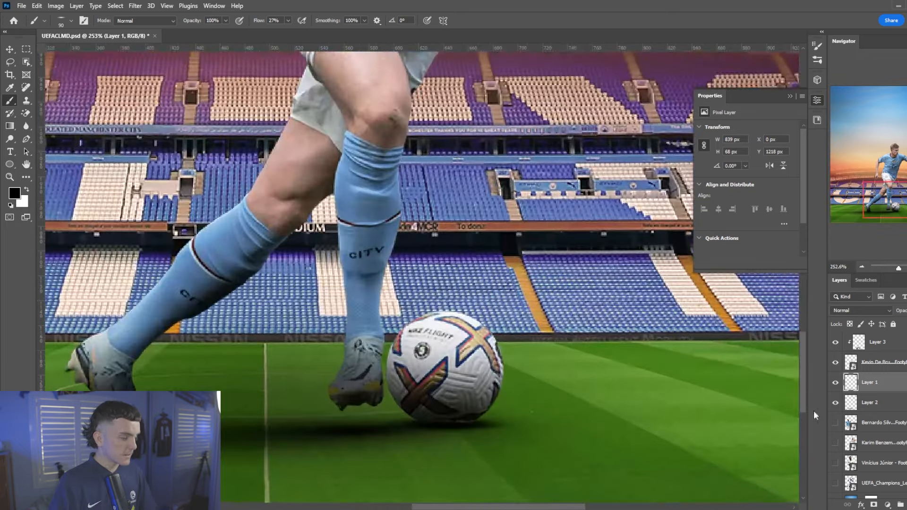
On Layer 3, paint a deeper black shadow beneath the football with a soft round brush
{"action": "left_click", "coordinate": [891, 350]}
{"action": "scroll", "coordinate": [518, 377], "scroll_direction": "up", "scroll_amount": 8}
{"action": "right_click", "coordinate": [365, 349]}
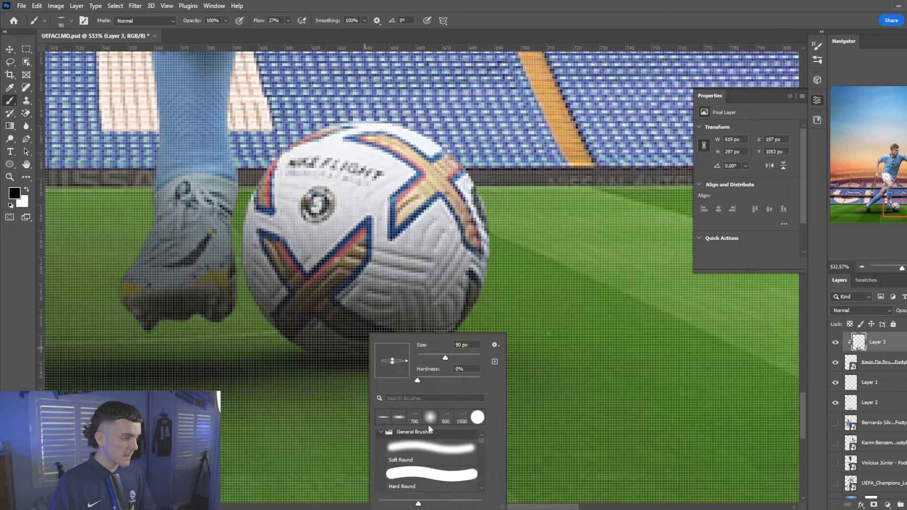
{"action": "left_click", "coordinate": [429, 423]}
{"action": "left_click", "coordinate": [2, 382]}
{"action": "scroll", "coordinate": [277, 367], "scroll_direction": "down", "scroll_amount": 1}
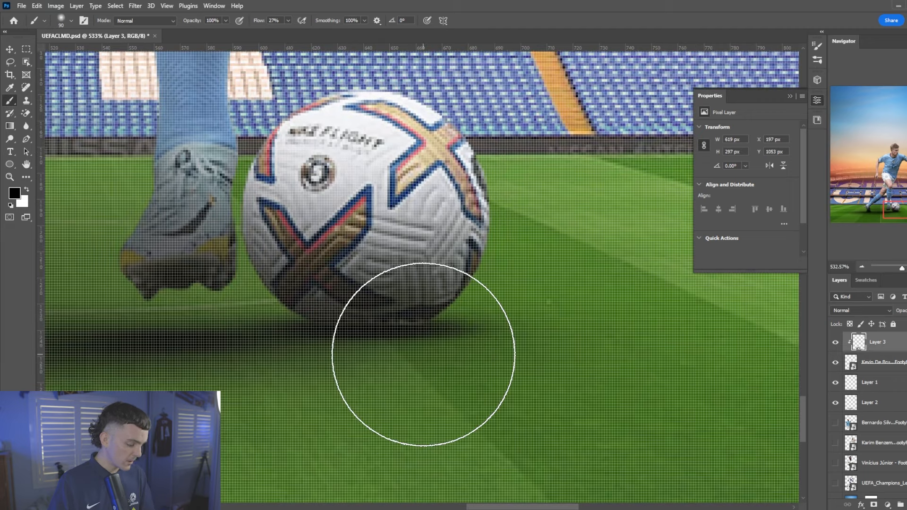
{"action": "key", "text": "["}
{"action": "key", "text": "["}
{"action": "key", "text": "["}
{"action": "mouse_move", "coordinate": [451, 353]}
{"action": "left_mouse_down"}
{"action": "mouse_move", "coordinate": [394, 381]}
{"action": "mouse_move", "coordinate": [357, 378]}
{"action": "left_mouse_up"}
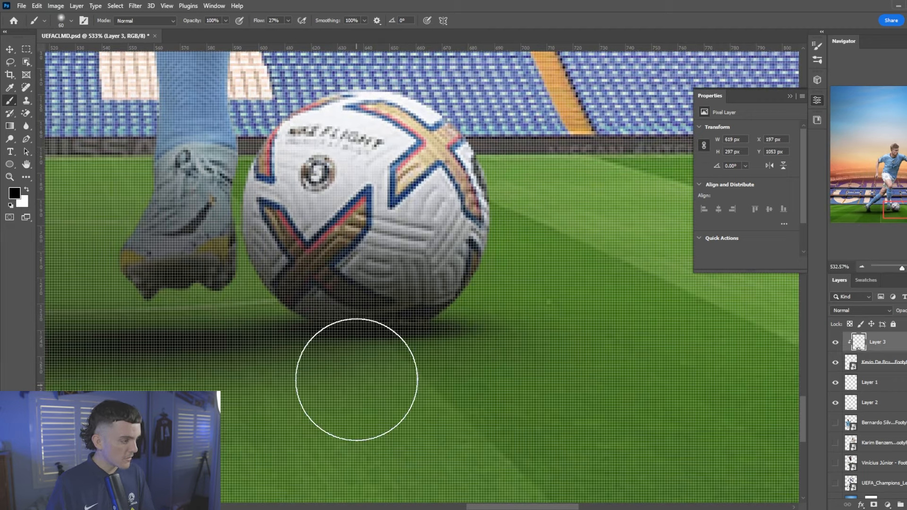
{"action": "key", "text": "]"}
{"action": "left_click_drag", "start_coordinate": [257, 22], "coordinate": [265, 22]}
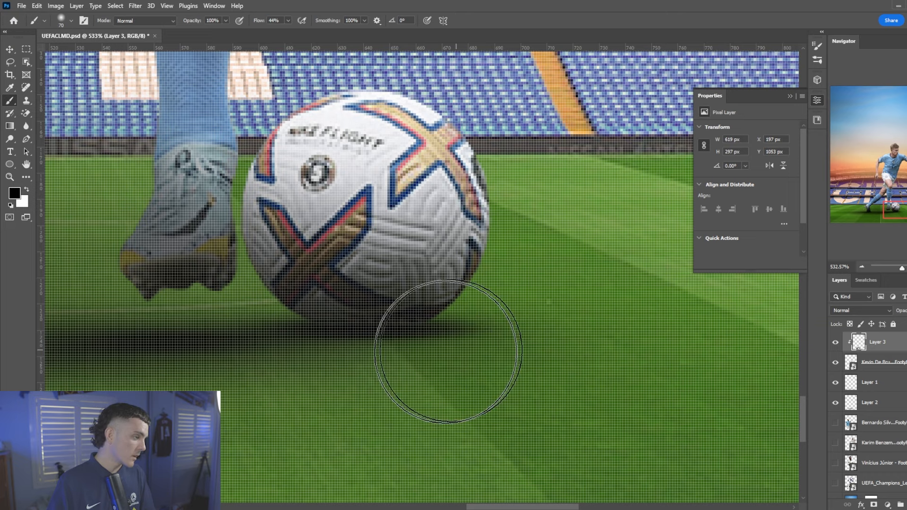
{"action": "left_click_drag", "start_coordinate": [447, 352], "coordinate": [475, 370]}
{"action": "scroll", "coordinate": [535, 349], "scroll_direction": "down", "scroll_amount": 10}
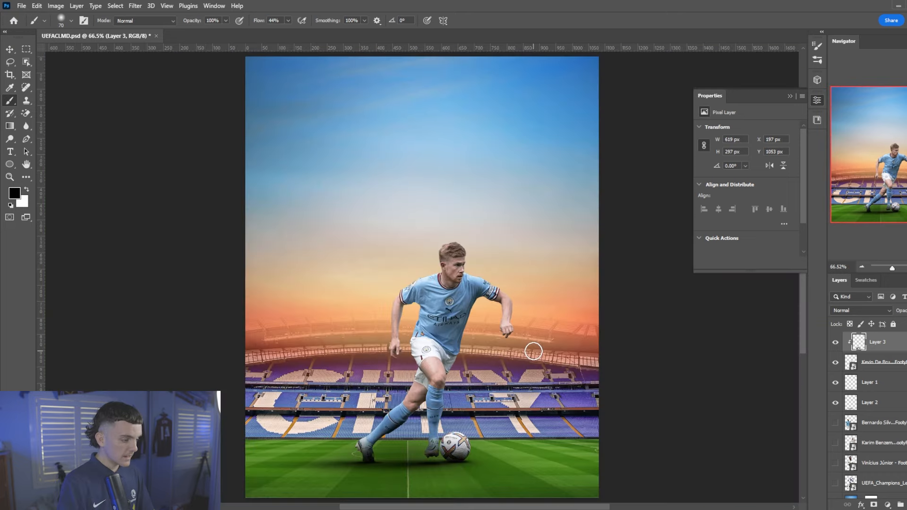
Select the Kevin De Bruyne layer and launch the Camera Raw Filter
{"action": "left_click", "coordinate": [876, 362]}
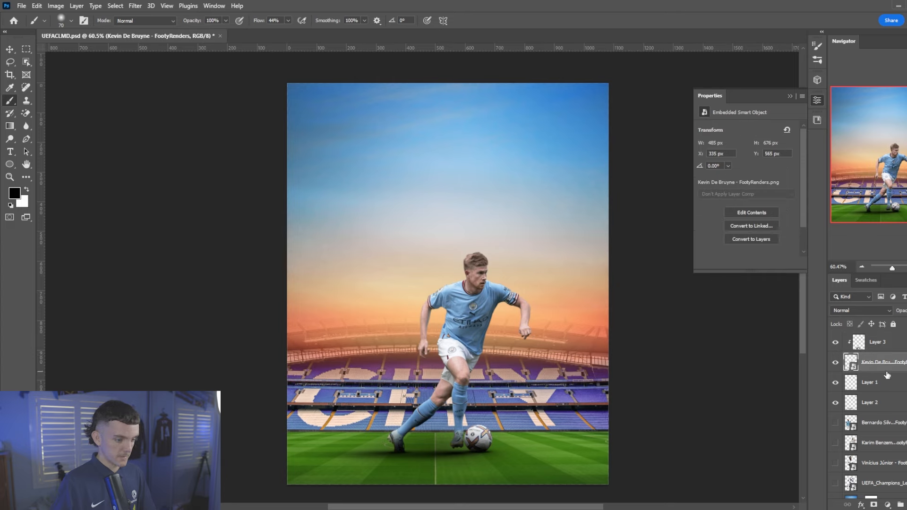
{"action": "scroll", "coordinate": [440, 363], "scroll_direction": "up", "scroll_amount": 3}
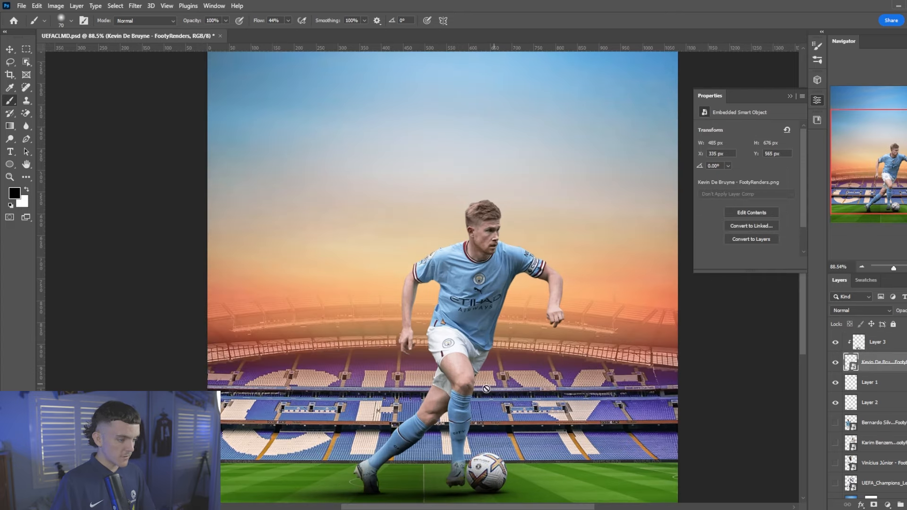
{"action": "scroll", "coordinate": [486, 389], "scroll_direction": "down", "scroll_amount": 2}
{"action": "left_click", "coordinate": [137, 10]}
{"action": "left_click", "coordinate": [194, 78]}
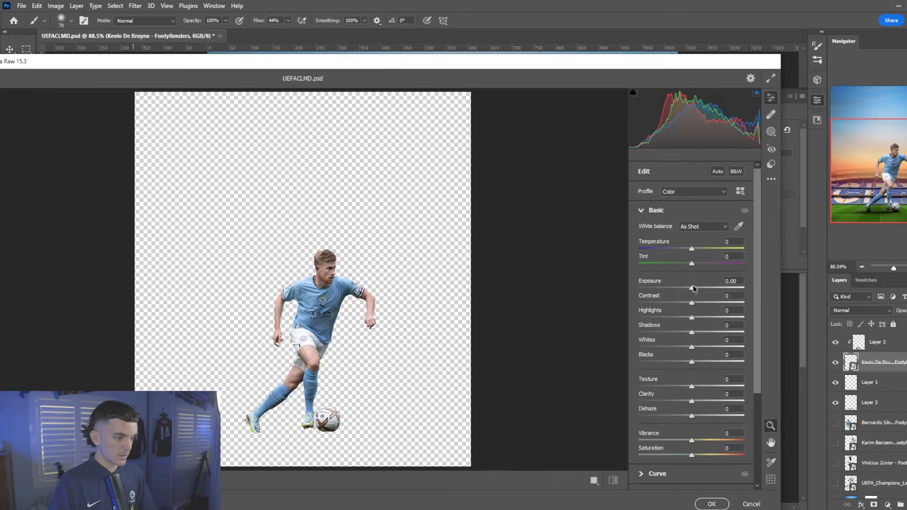
Raise Exposure to +0.15 and Saturation to +13, checking Detail sharpening at 100% view
{"action": "left_click_drag", "start_coordinate": [693, 288], "coordinate": [713, 269]}
{"action": "scroll", "coordinate": [699, 393], "scroll_direction": "down", "scroll_amount": 4}
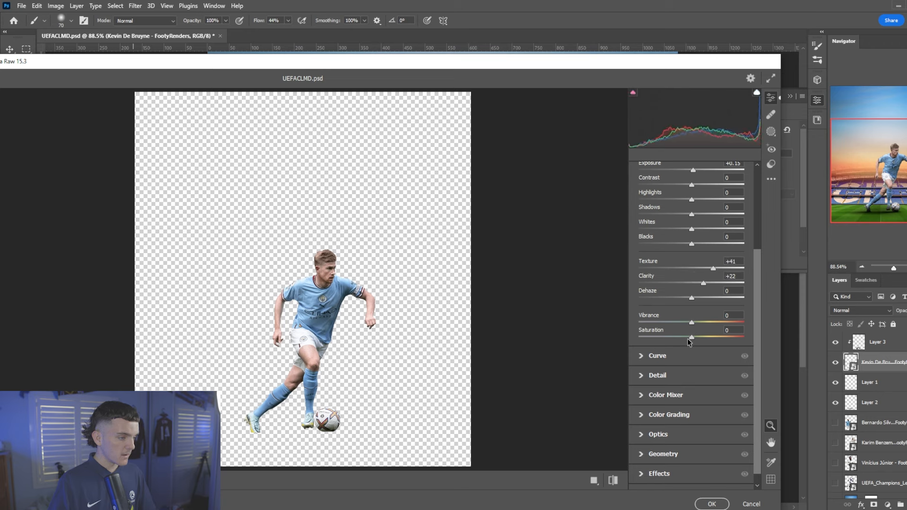
{"action": "left_click", "coordinate": [658, 375]}
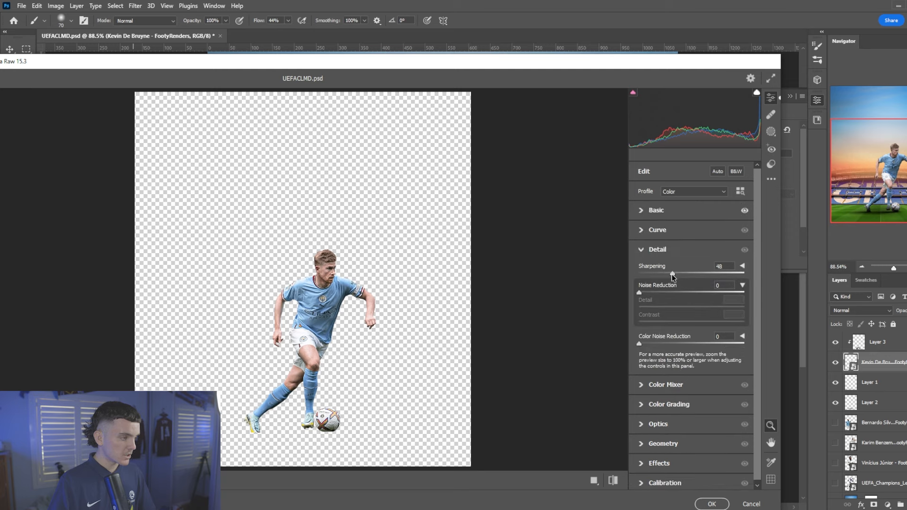
{"action": "left_click", "coordinate": [303, 311]}
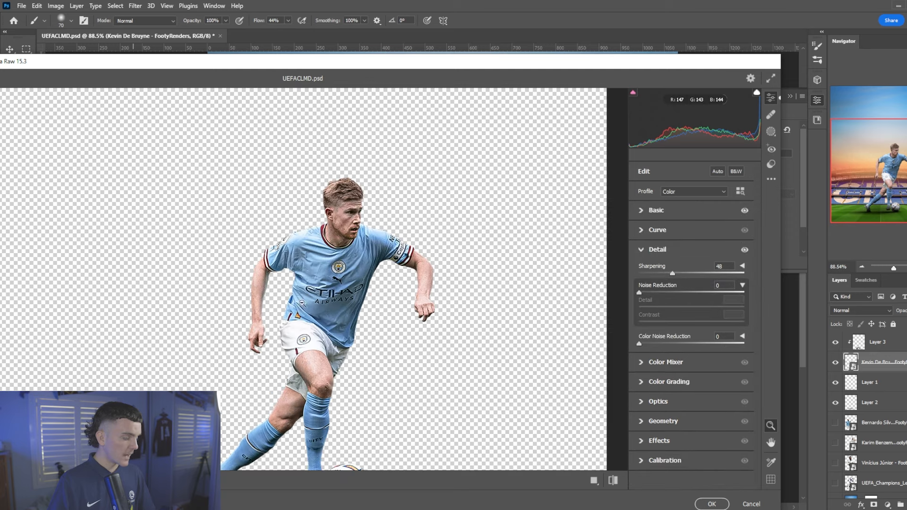
{"action": "left_click", "coordinate": [677, 212]}
{"action": "left_click_drag", "start_coordinate": [693, 454], "coordinate": [700, 454]}
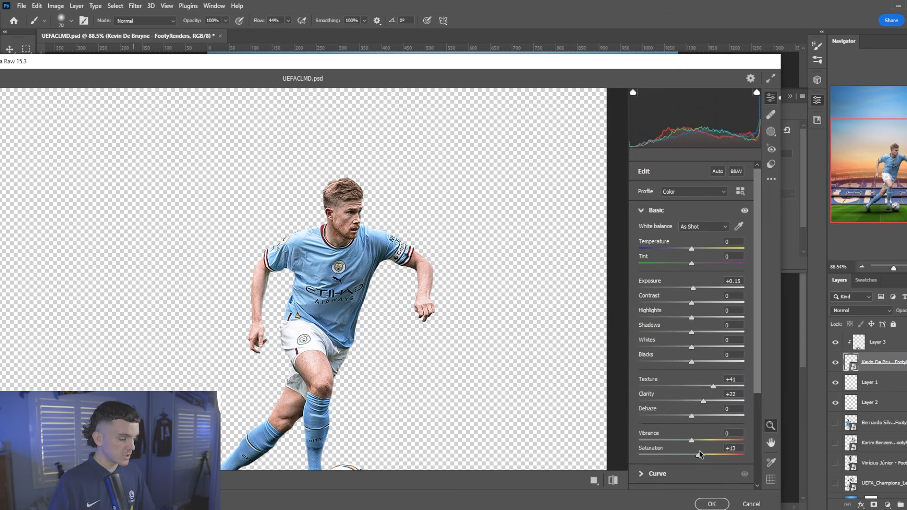
{"action": "scroll", "coordinate": [699, 425], "scroll_direction": "down", "scroll_amount": 3}
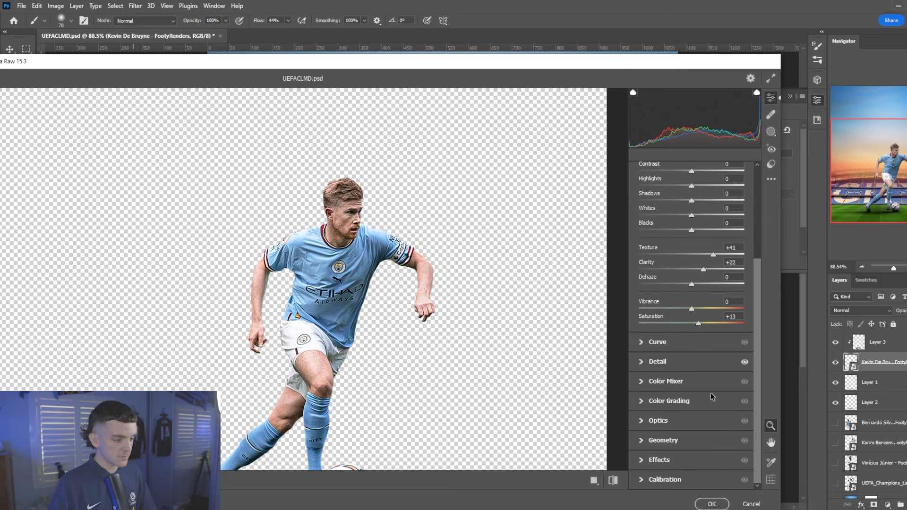
Drain the Greens saturation to -100 in the Color Mixer and apply the filter
{"action": "left_click", "coordinate": [693, 389]}
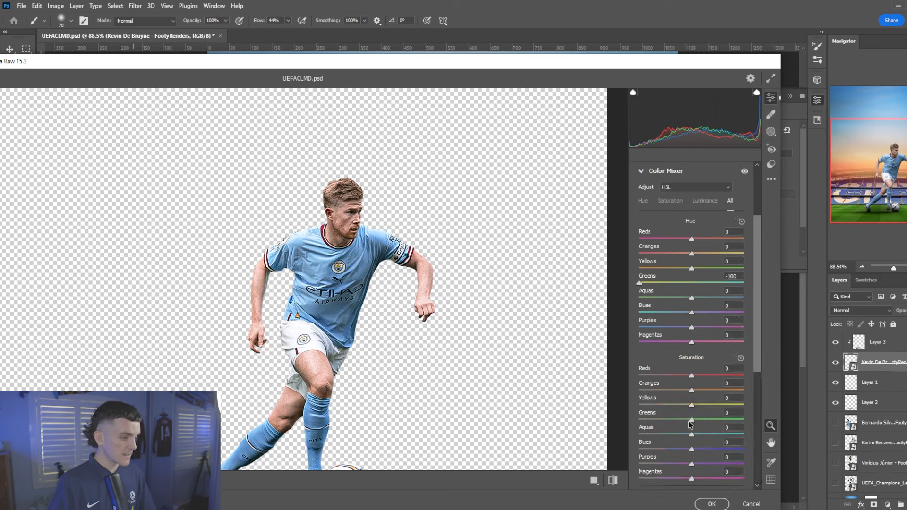
{"action": "left_click_drag", "start_coordinate": [691, 420], "coordinate": [623, 425]}
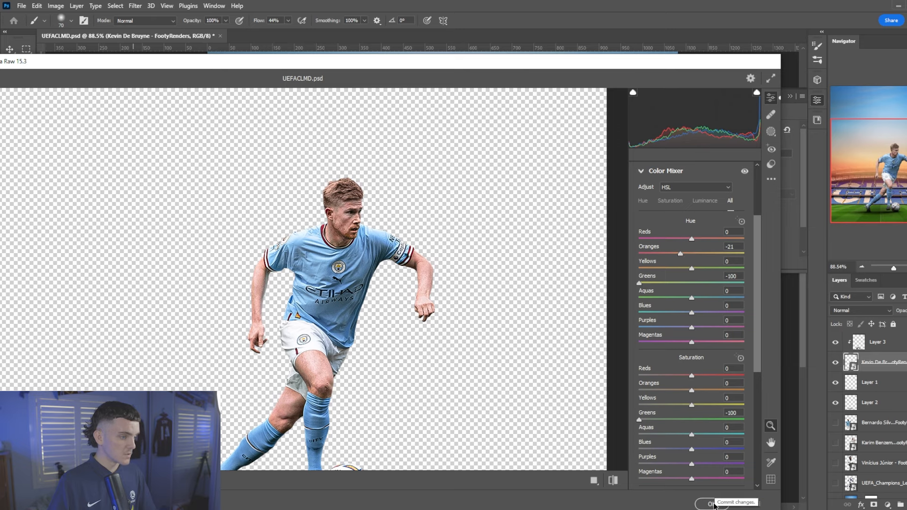
{"action": "left_click", "coordinate": [712, 504]}
{"action": "scroll", "coordinate": [389, 245], "scroll_direction": "down", "scroll_amount": 2}
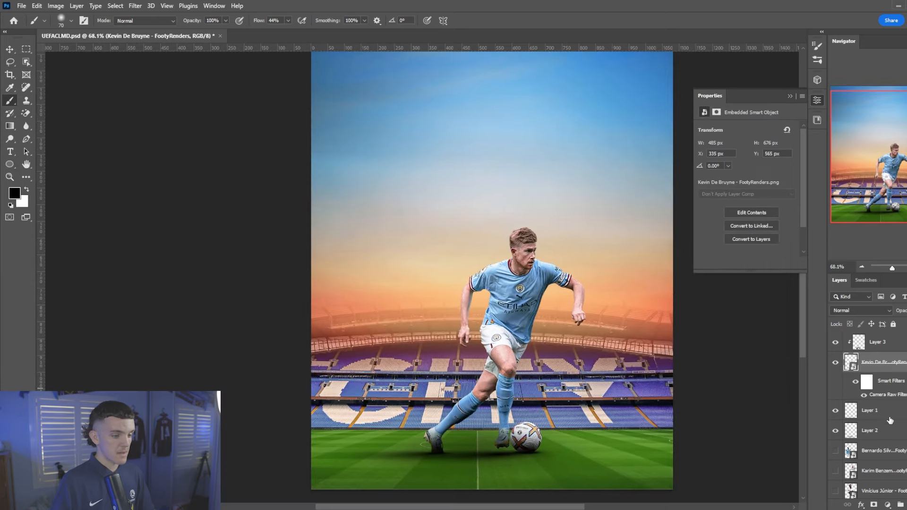
Add a Photo Filter adjustment layer above Layer 3 and clip it as a mask
{"action": "left_click", "coordinate": [884, 342]}
{"action": "left_click", "coordinate": [889, 503]}
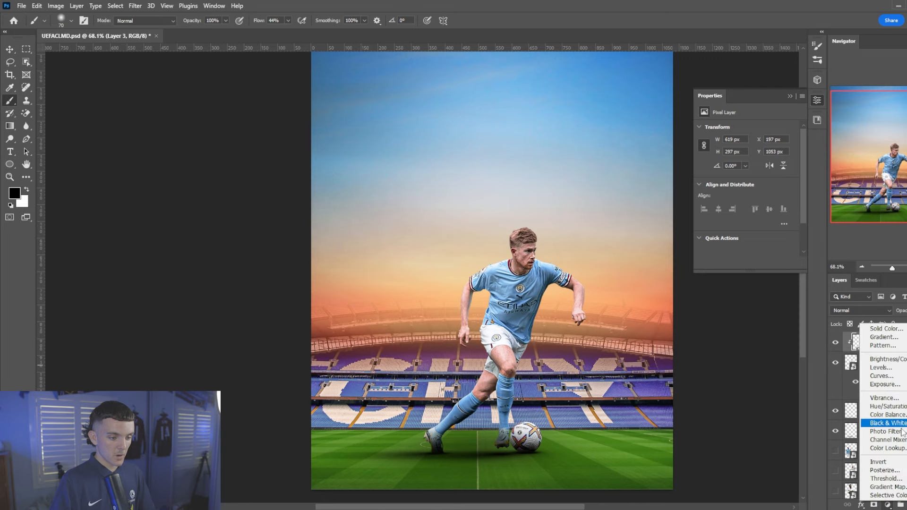
{"action": "left_click", "coordinate": [901, 432]}
{"action": "right_click", "coordinate": [905, 341]}
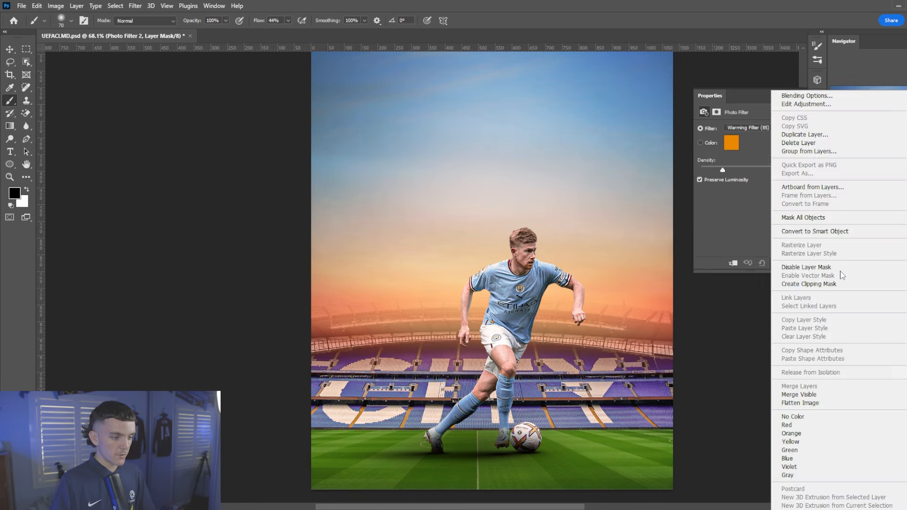
{"action": "left_click", "coordinate": [831, 282]}
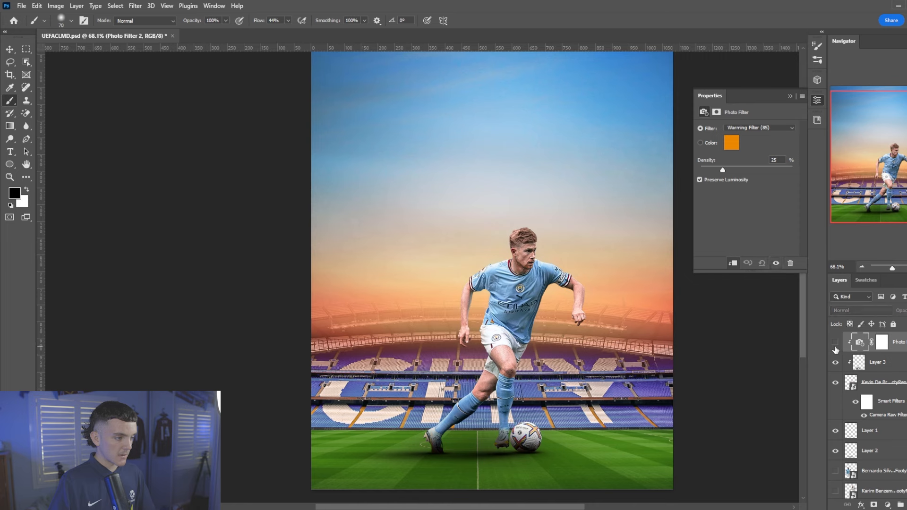
Add a Color Lookup adjustment layer using the 3Strip.look 3DLUT file
{"action": "left_click", "coordinate": [854, 361]}
{"action": "left_click", "coordinate": [888, 504]}
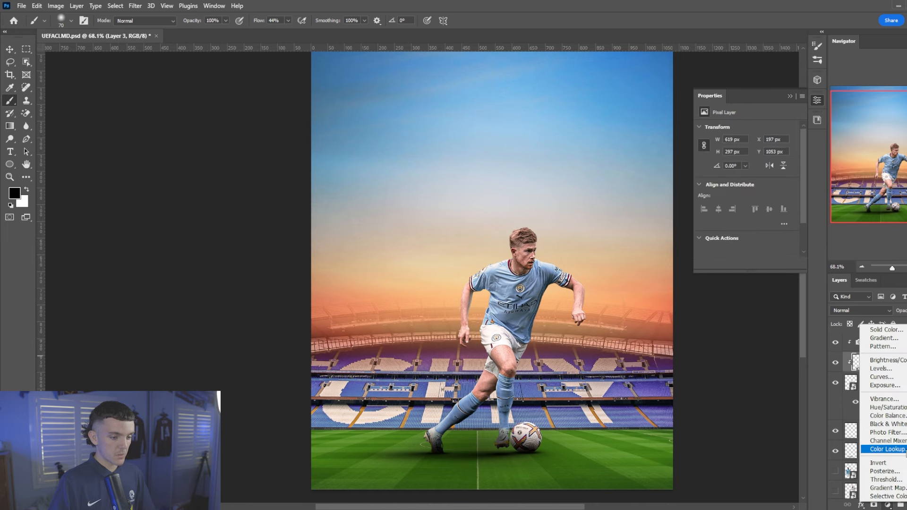
{"action": "left_click", "coordinate": [887, 449]}
{"action": "left_click", "coordinate": [764, 131]}
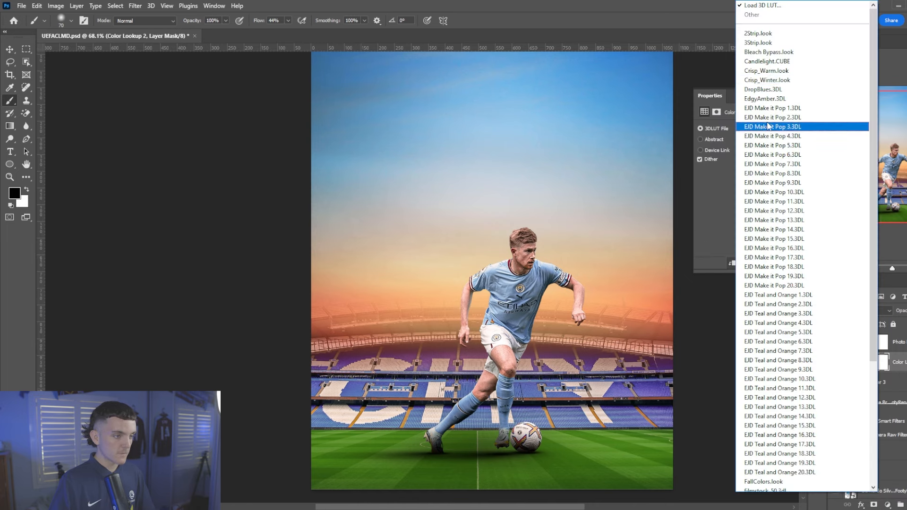
{"action": "left_click", "coordinate": [761, 19]}
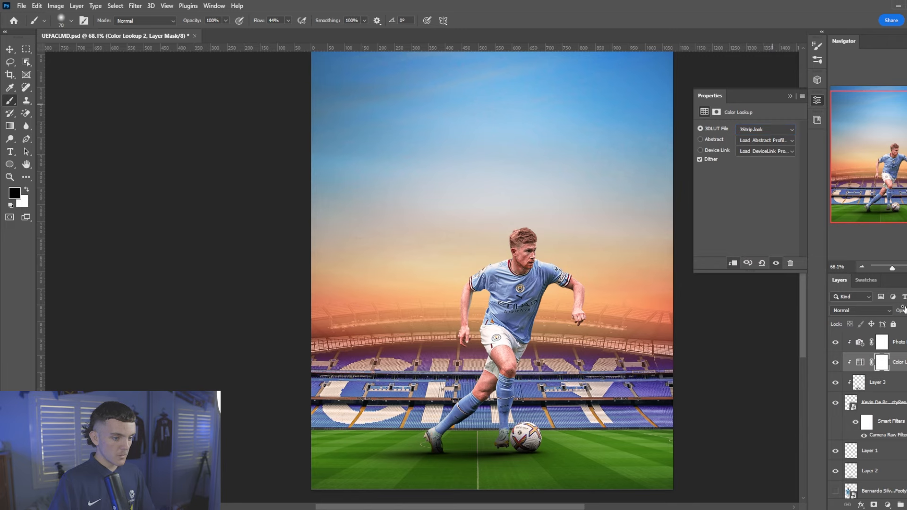
{"action": "scroll", "coordinate": [461, 329], "scroll_direction": "down", "scroll_amount": 5}
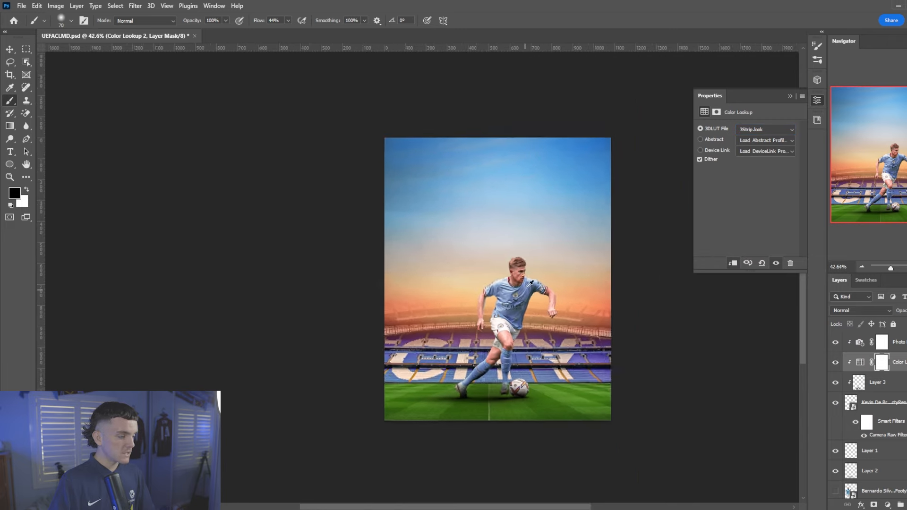
{"action": "scroll", "coordinate": [461, 329], "scroll_direction": "up", "scroll_amount": 4}
{"action": "scroll", "coordinate": [461, 329], "scroll_direction": "down", "scroll_amount": 1}
{"action": "scroll", "coordinate": [461, 329], "scroll_direction": "up", "scroll_amount": 1}
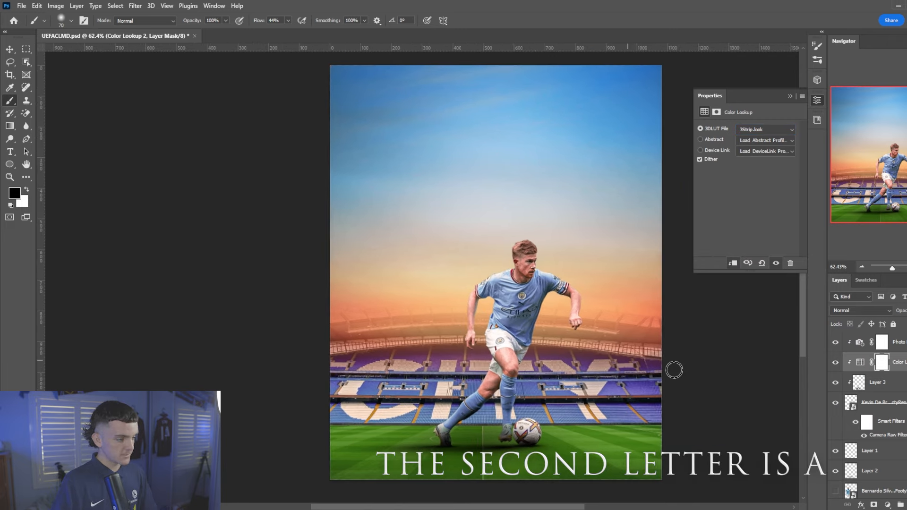
Add clipped Layer 4 and Layer 5 above De Bruyne, both set to Overlay blending
{"action": "left_click", "coordinate": [880, 405]}
{"action": "key", "text": "ctrl+shift+alt+n"}
{"action": "key", "text": "ctrl+shift+alt+n"}
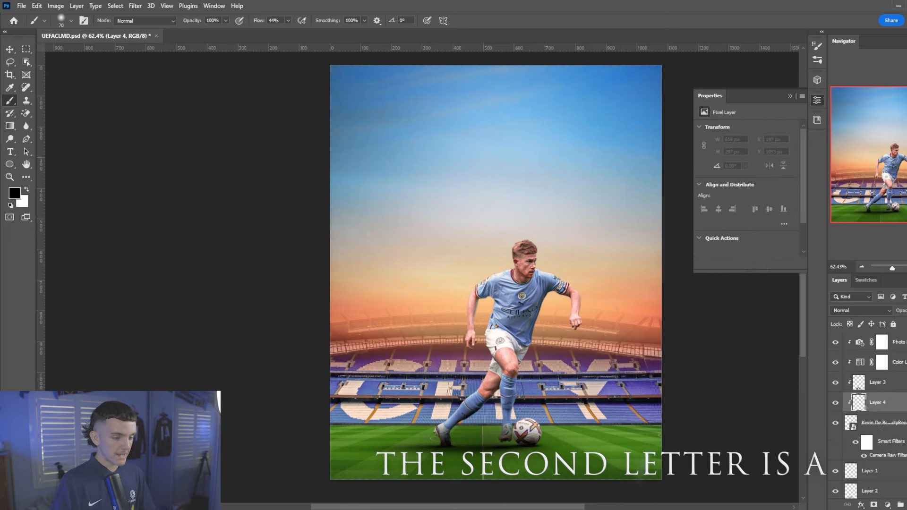
{"action": "left_click", "coordinate": [887, 424], "text": "shift"}
{"action": "left_click", "coordinate": [857, 309]}
{"action": "left_click", "coordinate": [857, 376]}
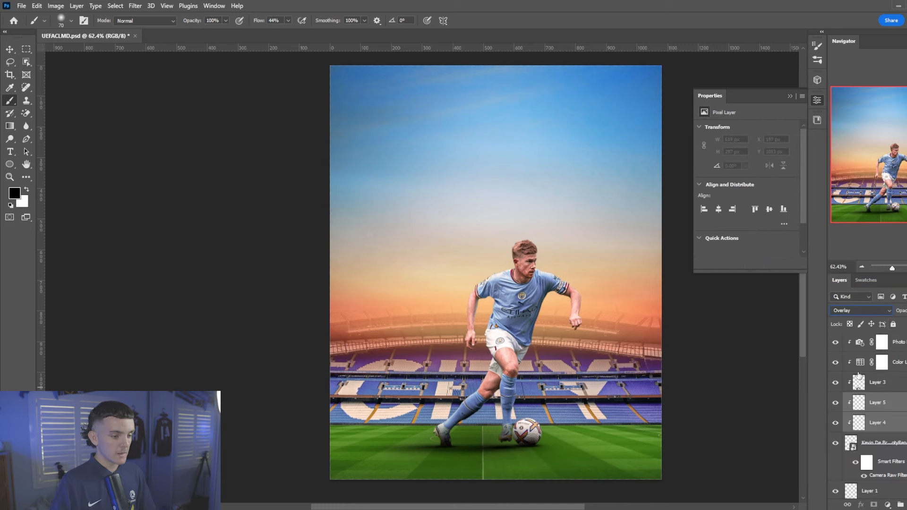
{"action": "left_click", "coordinate": [880, 403]}
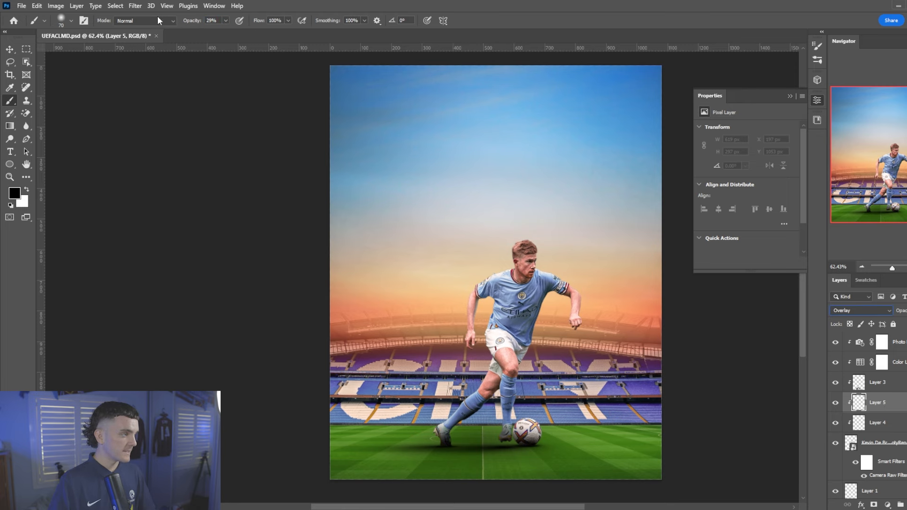
With a soft black brush at 29% opacity, shade under the player's jaw on Layer 5
{"action": "scroll", "coordinate": [572, 288], "scroll_direction": "up", "scroll_amount": 18}
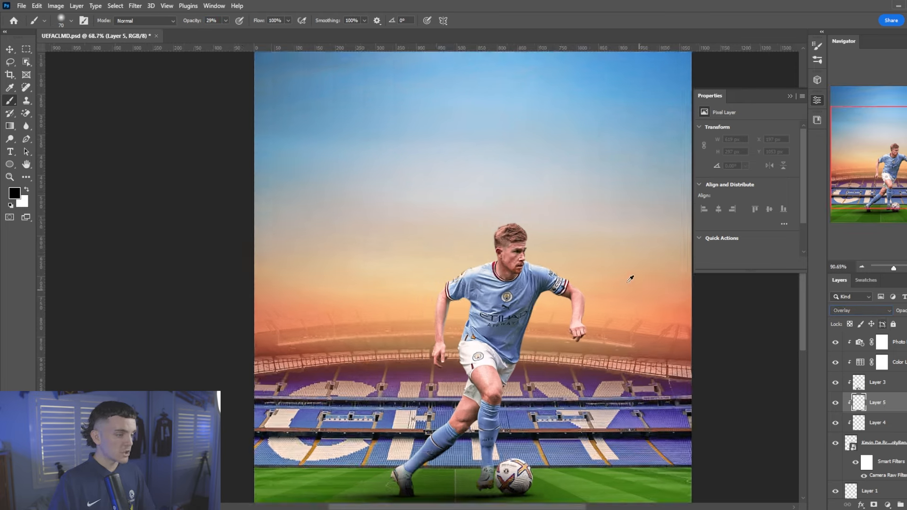
{"action": "scroll", "coordinate": [447, 314], "scroll_direction": "up", "scroll_amount": 3}
{"action": "key", "text": "bracketleft"}
{"action": "scroll", "coordinate": [408, 134], "scroll_direction": "up", "scroll_amount": 3}
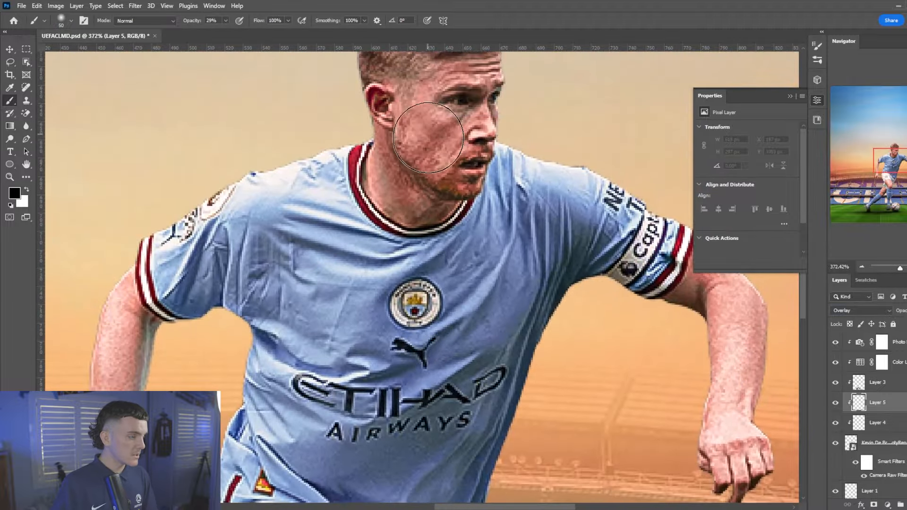
{"action": "right_click", "coordinate": [404, 189]}
{"action": "left_click", "coordinate": [446, 307]}
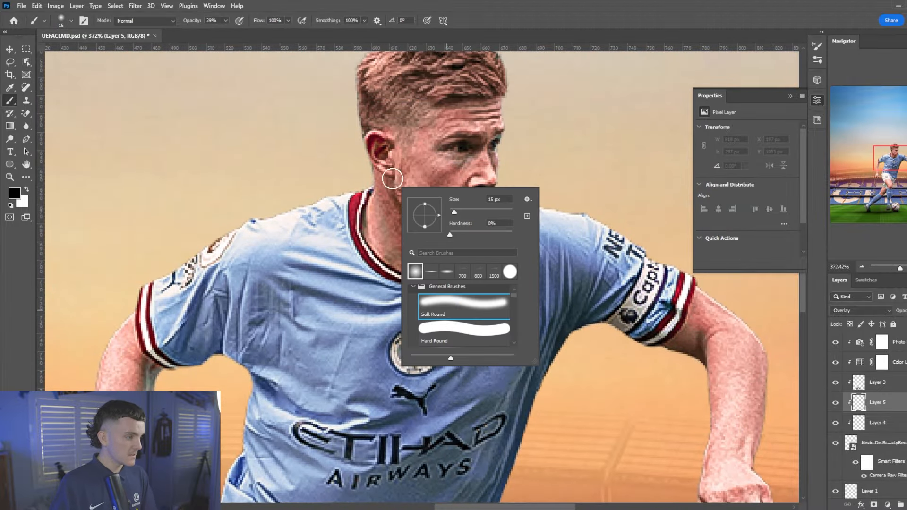
{"action": "mouse_move", "coordinate": [393, 188]}
{"action": "left_mouse_down"}
{"action": "mouse_move", "coordinate": [410, 223]}
{"action": "mouse_move", "coordinate": [459, 241]}
{"action": "mouse_move", "coordinate": [482, 223]}
{"action": "left_mouse_up"}
Shade the player's nose, brow and neck, resizing the brush between strokes
{"action": "key", "text": "bracketleft"}
{"action": "scroll", "coordinate": [483, 232], "scroll_direction": "up", "scroll_amount": 3}
{"action": "key", "text": "bracketright"}
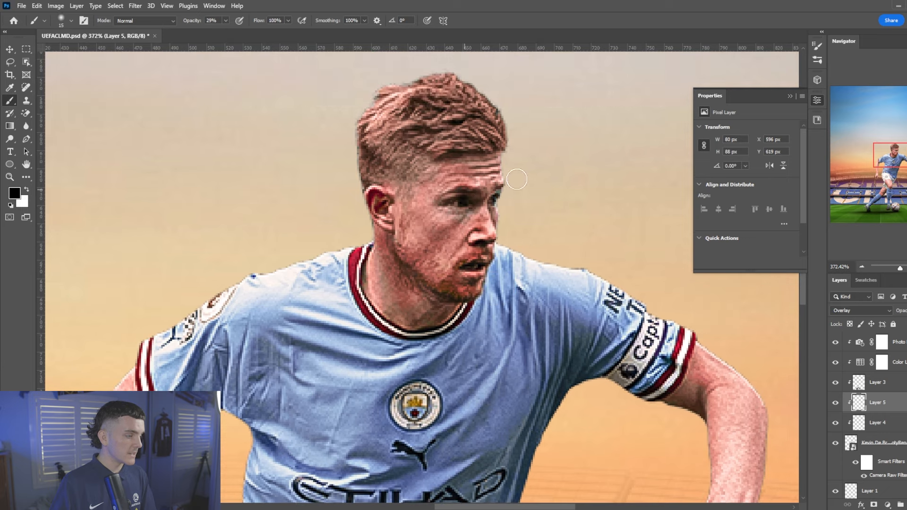
{"action": "left_click_drag", "start_coordinate": [446, 190], "coordinate": [443, 150]}
{"action": "key", "text": "bracketright"}
{"action": "scroll", "coordinate": [415, 231], "scroll_direction": "down", "scroll_amount": 3}
{"action": "key", "text": "bracketright"}
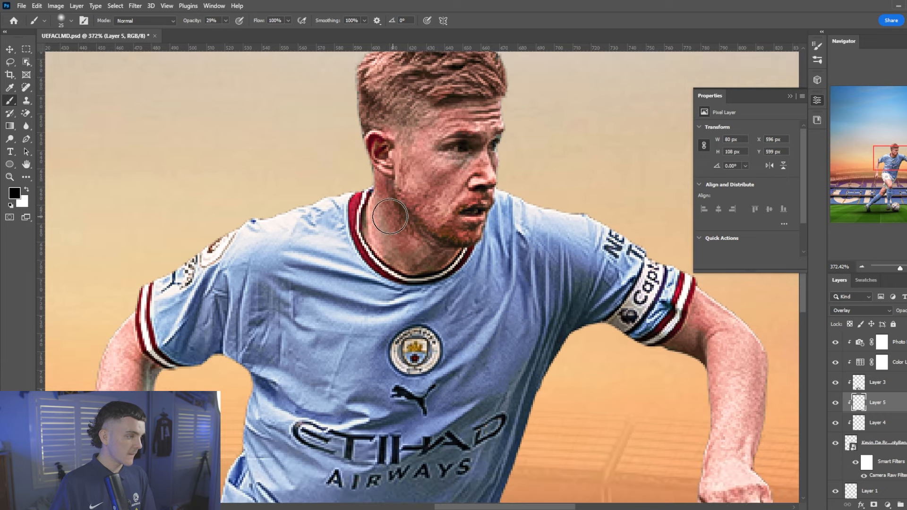
{"action": "left_click_drag", "start_coordinate": [389, 216], "coordinate": [379, 227]}
{"action": "scroll", "coordinate": [519, 317], "scroll_direction": "down", "scroll_amount": 3}
{"action": "scroll", "coordinate": [714, 381], "scroll_direction": "up", "scroll_amount": 3}
{"action": "key", "text": "bracketleft"}
{"action": "key", "text": "bracketleft"}
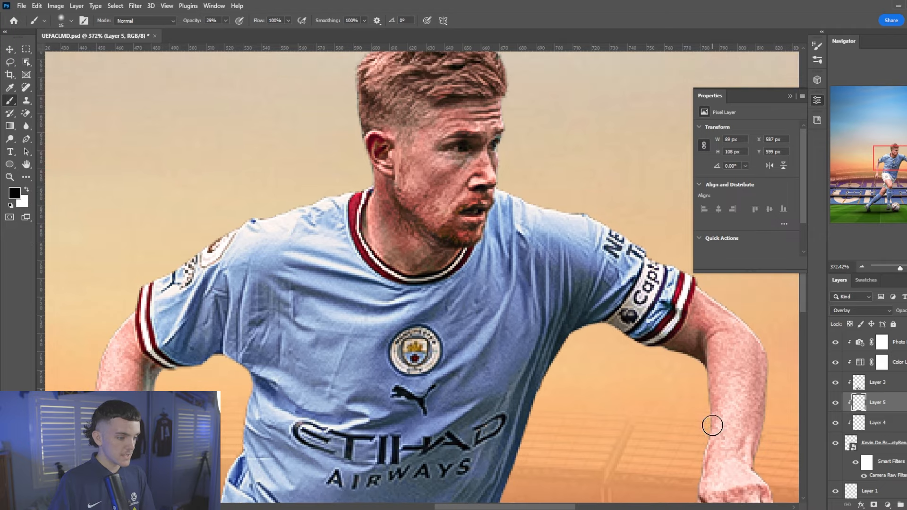
Shade along the forearm edge, size the brush to 20, and switch to Layer 4
{"action": "left_click_drag", "start_coordinate": [712, 426], "coordinate": [706, 466]}
{"action": "left_click", "coordinate": [790, 96]}
{"action": "scroll", "coordinate": [743, 358], "scroll_direction": "down", "scroll_amount": 3}
{"action": "key", "text": "bracketleft"}
{"action": "key", "text": "bracketleft"}
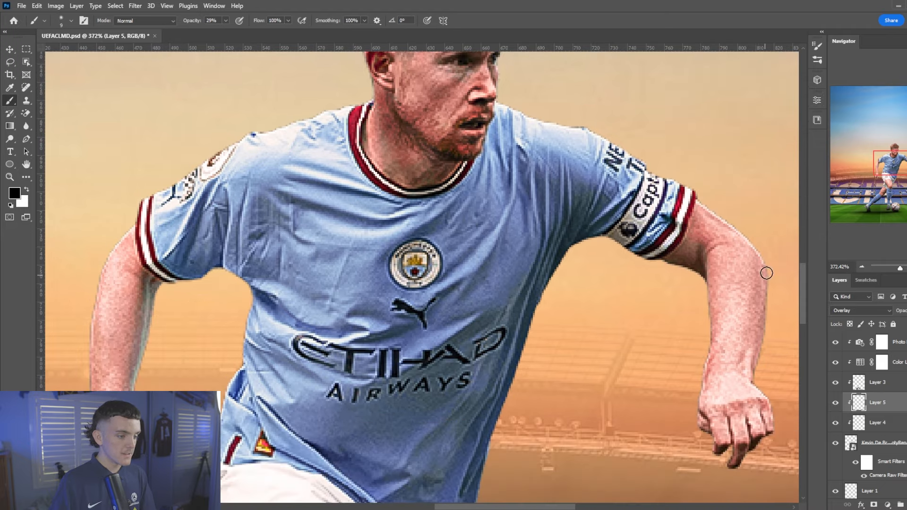
{"action": "scroll", "coordinate": [753, 373], "scroll_direction": "down", "scroll_amount": 2}
{"action": "key", "text": "bracketleft"}
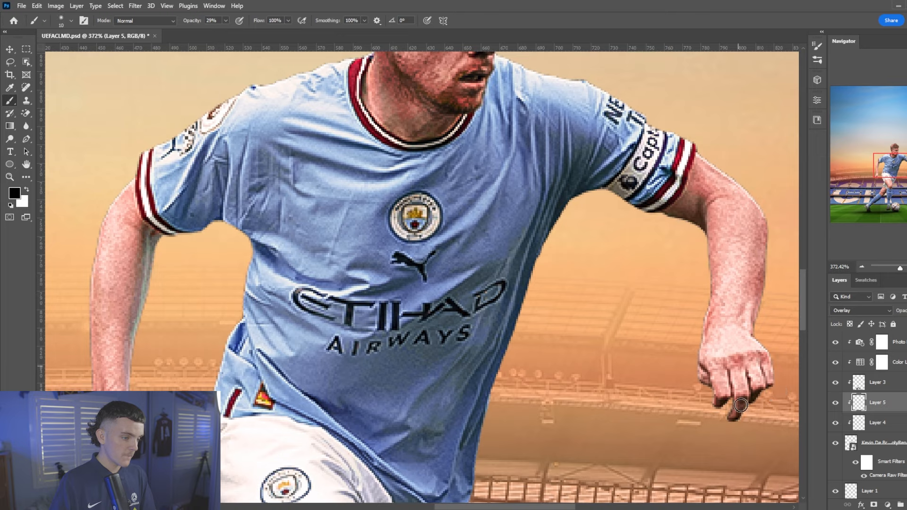
{"action": "key", "text": "bracketright"}
{"action": "scroll", "coordinate": [732, 391], "scroll_direction": "down", "scroll_amount": 3}
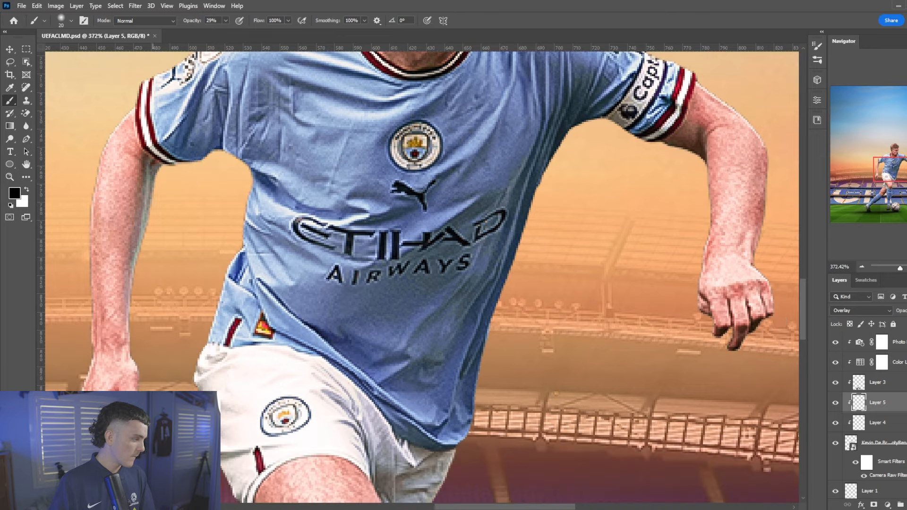
{"action": "scroll", "coordinate": [187, 372], "scroll_direction": "down", "scroll_amount": 1}
{"action": "scroll", "coordinate": [111, 352], "scroll_direction": "left", "scroll_amount": 3}
{"action": "scroll", "coordinate": [112, 352], "scroll_direction": "down", "scroll_amount": 1}
{"action": "scroll", "coordinate": [111, 352], "scroll_direction": "up", "scroll_amount": 1}
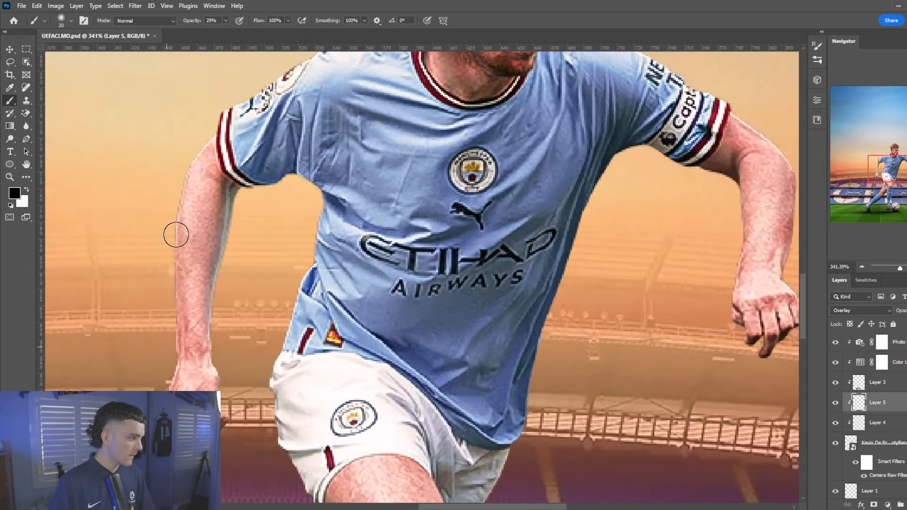
{"action": "scroll", "coordinate": [208, 105], "scroll_direction": "down", "scroll_amount": 8}
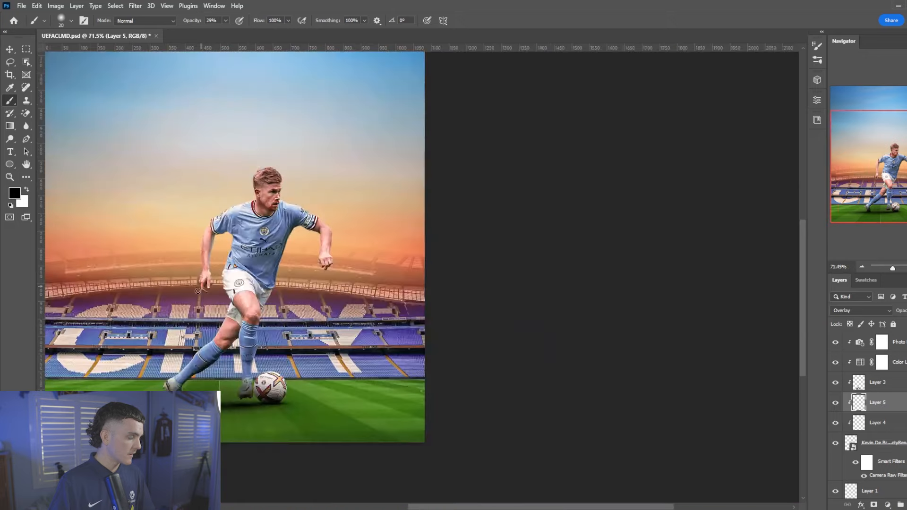
{"action": "scroll", "coordinate": [213, 326], "scroll_direction": "up", "scroll_amount": 8}
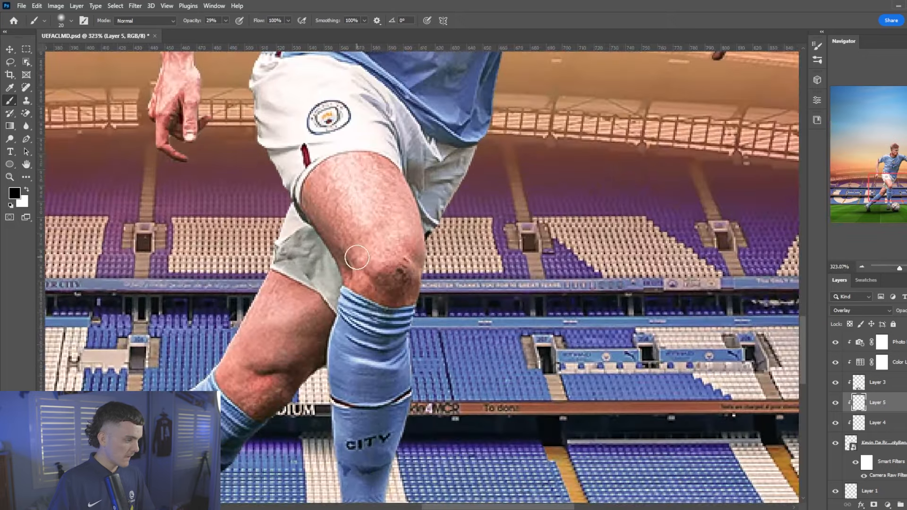
{"action": "scroll", "coordinate": [435, 303], "scroll_direction": "down", "scroll_amount": 1}
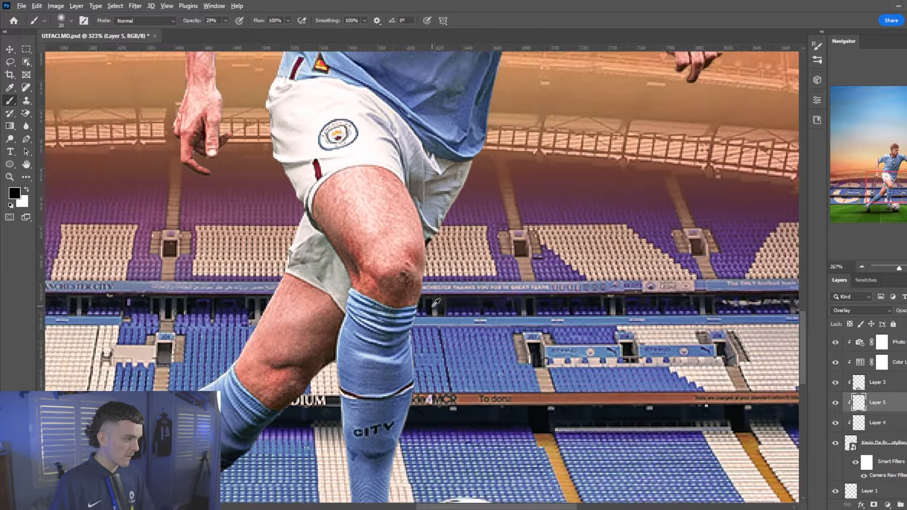
{"action": "scroll", "coordinate": [435, 303], "scroll_direction": "down", "scroll_amount": 5}
{"action": "left_click", "coordinate": [877, 422]}
Switch the paint colour to white and lower the brush opacity to 13%
{"action": "key", "text": "x"}
{"action": "scroll", "coordinate": [338, 356], "scroll_direction": "up", "scroll_amount": 6}
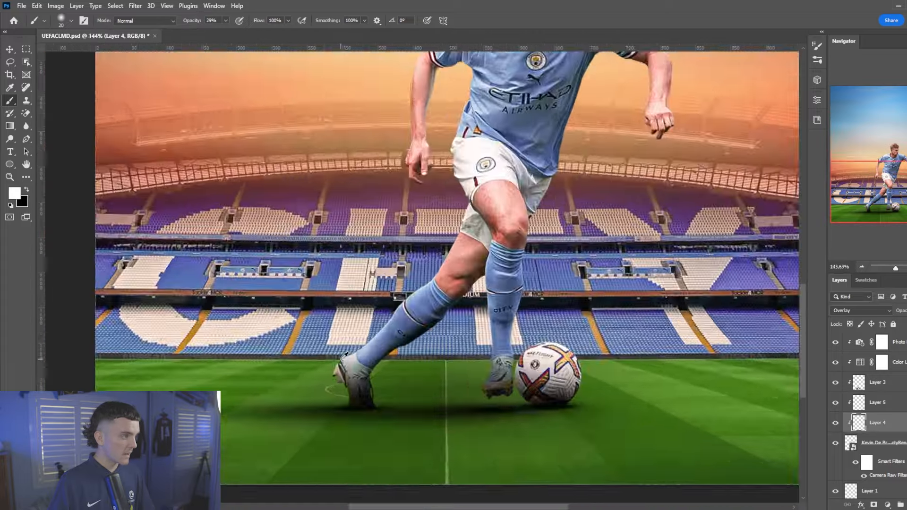
{"action": "scroll", "coordinate": [551, 272], "scroll_direction": "up", "scroll_amount": 3}
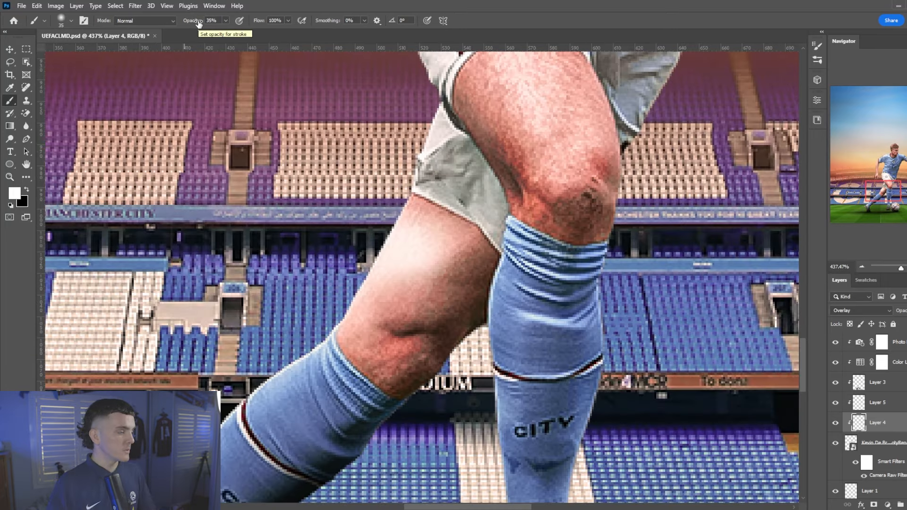
{"action": "left_click_drag", "start_coordinate": [198, 23], "coordinate": [188, 25]}
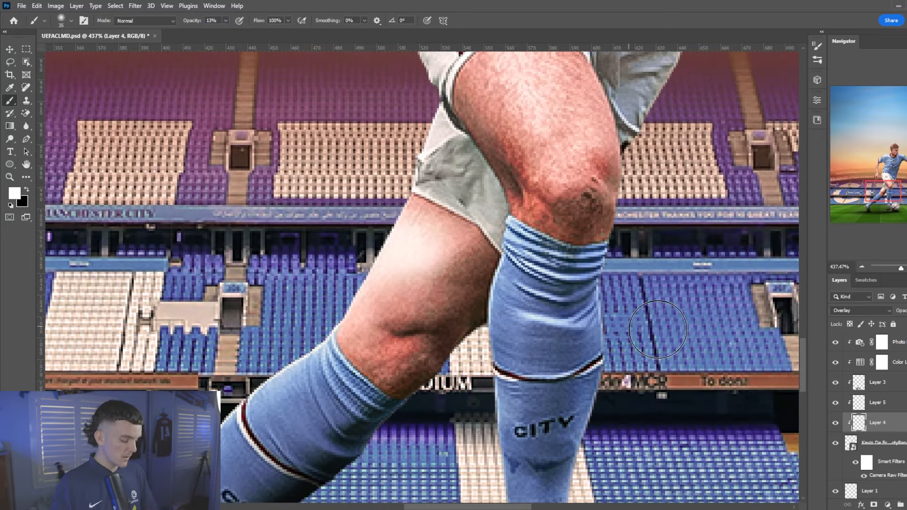
Delete Layer 4 and add a new clipped layer, Layer 6, set to Overlay blending
{"action": "key", "text": "Delete"}
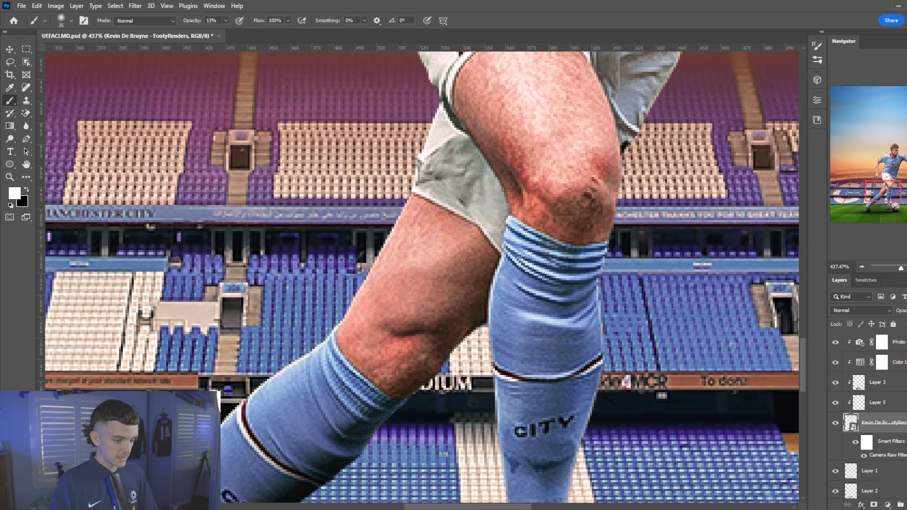
{"action": "key", "text": "ctrl+alt+shift+n"}
{"action": "left_click", "coordinate": [861, 311]}
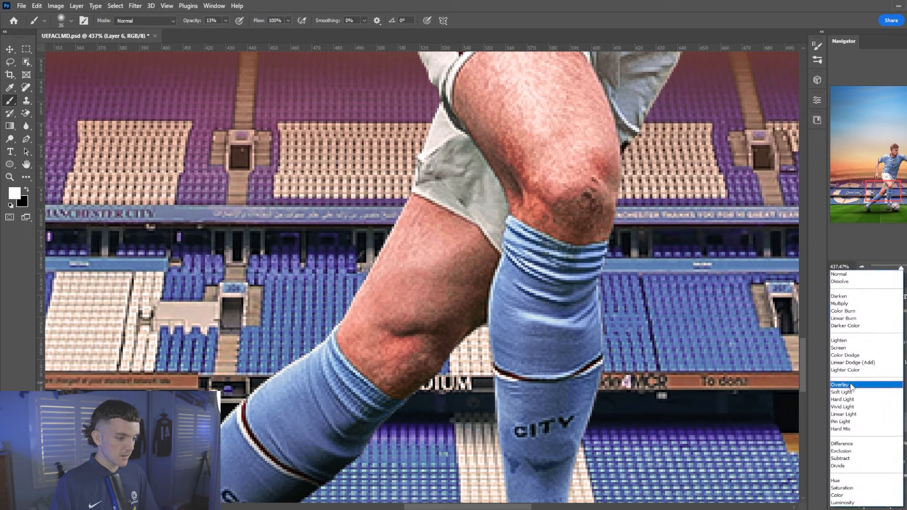
{"action": "left_click", "coordinate": [849, 386]}
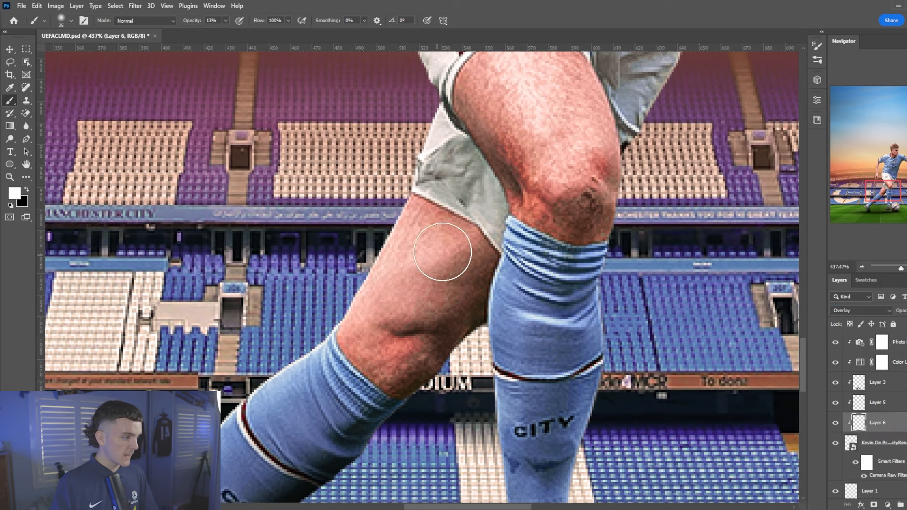
{"action": "left_click", "coordinate": [896, 405]}
{"action": "left_click", "coordinate": [895, 420]}
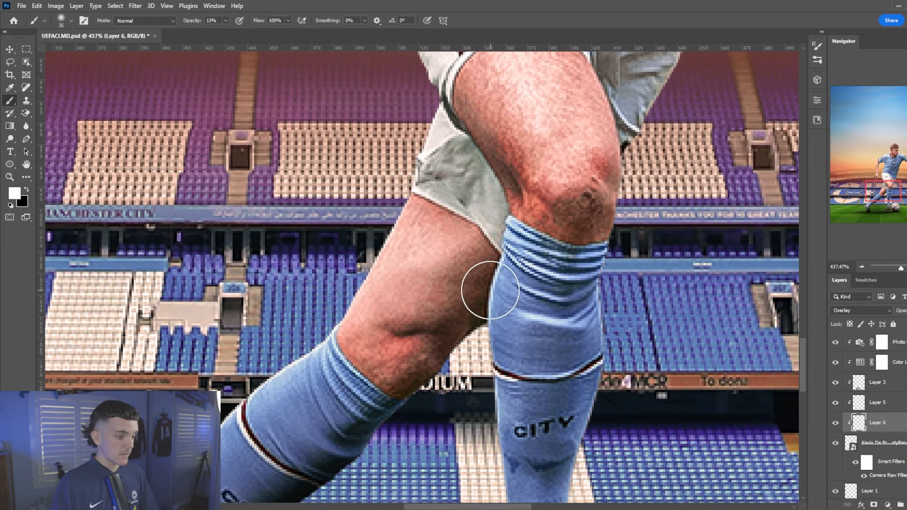
Paint soft white highlights over the player's thigh and knee
{"action": "key", "text": "bracketleft"}
{"action": "key", "text": "bracketleft"}
{"action": "key", "text": "bracketright"}
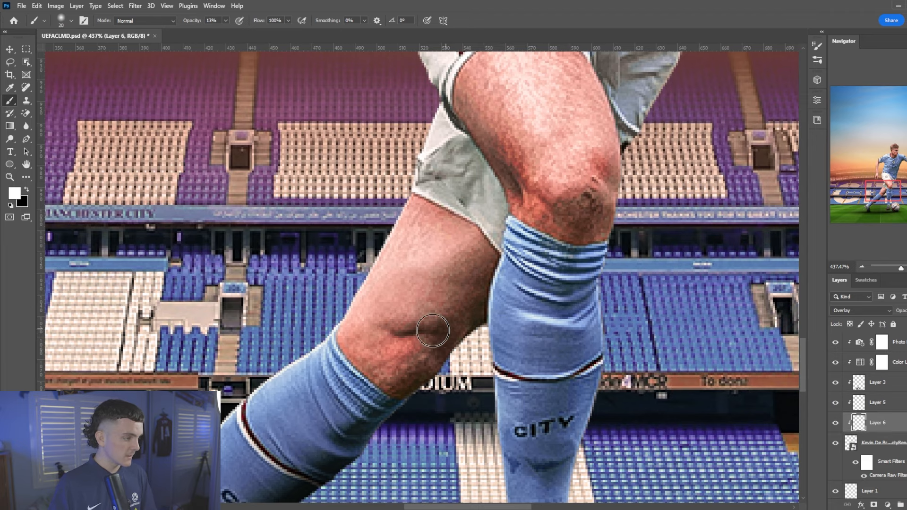
{"action": "scroll", "coordinate": [350, 143], "scroll_direction": "up", "scroll_amount": 3}
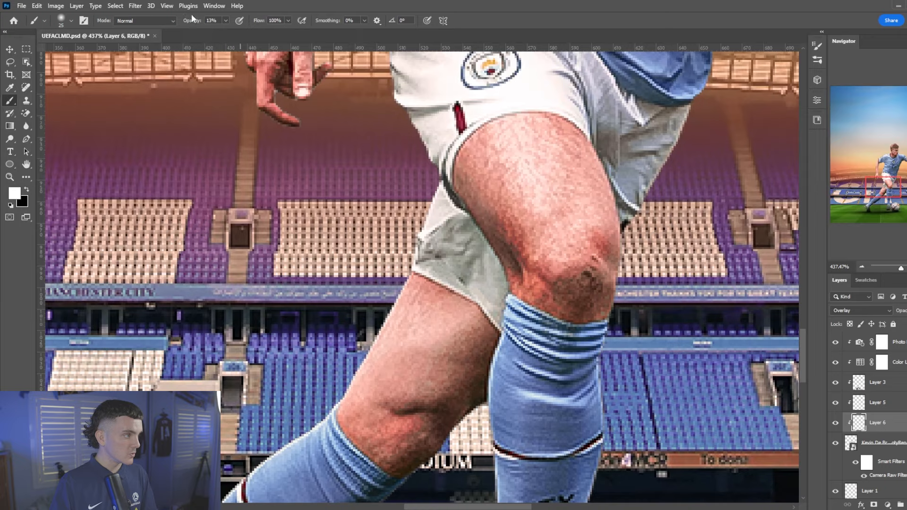
{"action": "scroll", "coordinate": [302, 89], "scroll_direction": "up", "scroll_amount": 1}
{"action": "left_click_drag", "start_coordinate": [546, 208], "coordinate": [553, 247]}
{"action": "left_click_drag", "start_coordinate": [527, 190], "coordinate": [574, 294]}
{"action": "left_click_drag", "start_coordinate": [565, 184], "coordinate": [581, 261]}
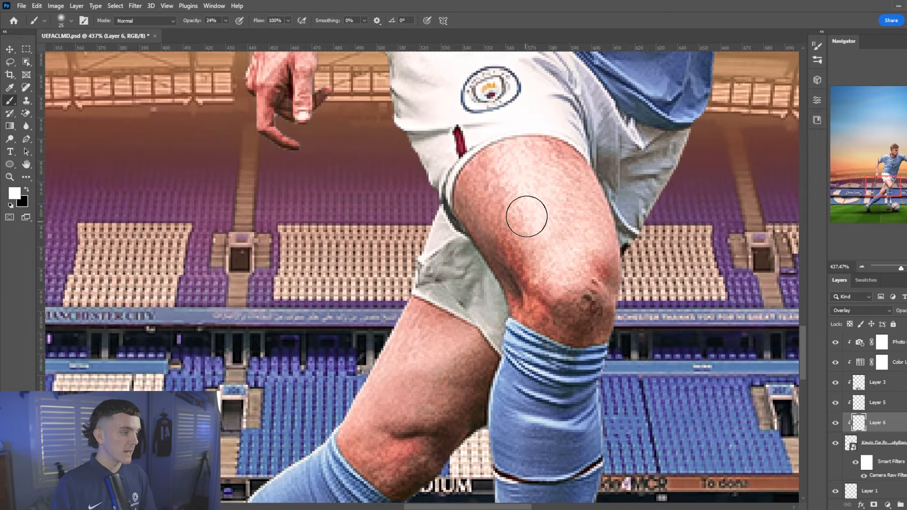
{"action": "scroll", "coordinate": [527, 216], "scroll_direction": "down", "scroll_amount": 4}
{"action": "scroll", "coordinate": [527, 216], "scroll_direction": "down", "scroll_amount": 5}
{"action": "scroll", "coordinate": [531, 172], "scroll_direction": "up", "scroll_amount": 6}
Highlight the edges of the forearms and both hands with white
{"action": "left_click_drag", "start_coordinate": [330, 274], "coordinate": [344, 140]}
{"action": "left_click_drag", "start_coordinate": [342, 296], "coordinate": [343, 341]}
{"action": "left_click_drag", "start_coordinate": [308, 317], "coordinate": [308, 338]}
{"action": "scroll", "coordinate": [613, 291], "scroll_direction": "down", "scroll_amount": 2}
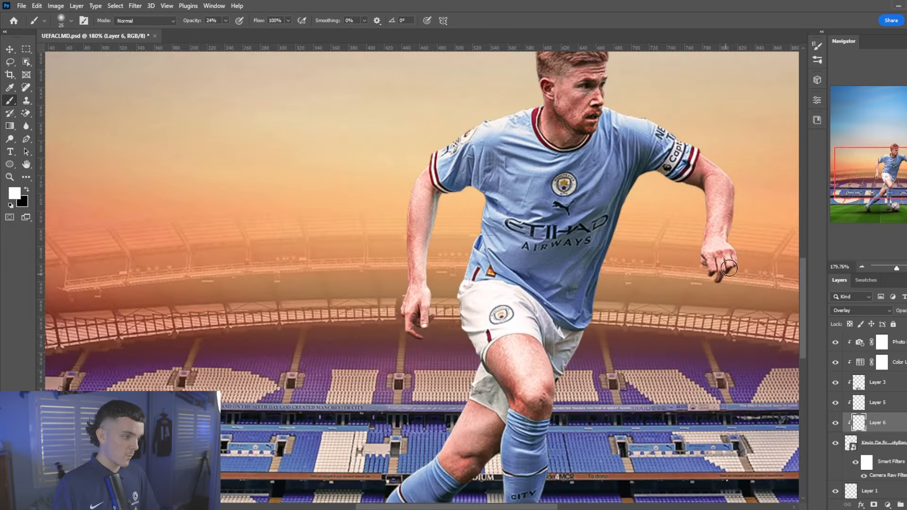
{"action": "left_click_drag", "start_coordinate": [704, 260], "coordinate": [711, 221]}
{"action": "scroll", "coordinate": [699, 208], "scroll_direction": "up", "scroll_amount": 1}
{"action": "scroll", "coordinate": [614, 137], "scroll_direction": "up", "scroll_amount": 10}
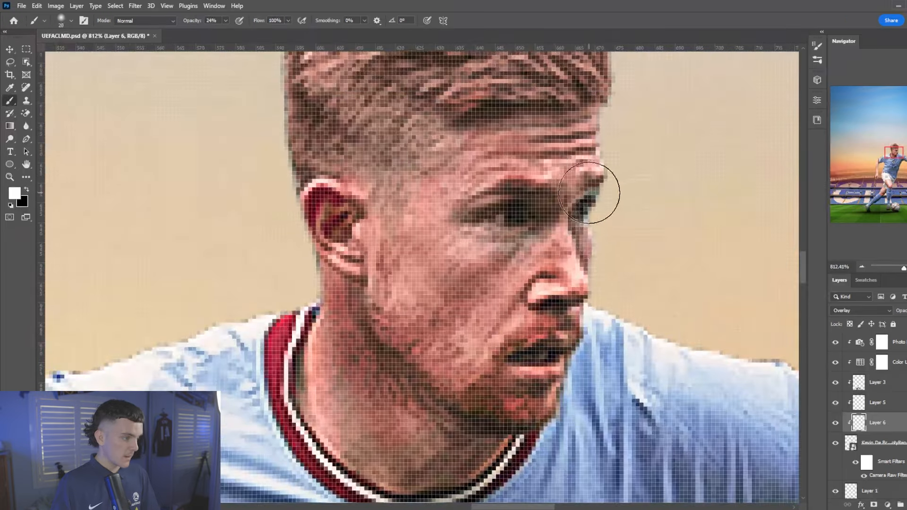
Lighten the forehead, cheek, nose, neck and jaw, then hide the photo filter grading to compare
{"action": "key", "text": "bracketleft"}
{"action": "key", "text": "bracketleft"}
{"action": "key", "text": "bracketleft"}
{"action": "key", "text": "bracketleft"}
{"action": "mouse_move", "coordinate": [594, 152]}
{"action": "left_mouse_down"}
{"action": "mouse_move", "coordinate": [535, 165]}
{"action": "mouse_move", "coordinate": [416, 220]}
{"action": "mouse_move", "coordinate": [430, 223]}
{"action": "mouse_move", "coordinate": [398, 290]}
{"action": "mouse_move", "coordinate": [494, 270]}
{"action": "mouse_move", "coordinate": [484, 326]}
{"action": "mouse_move", "coordinate": [568, 264]}
{"action": "mouse_move", "coordinate": [596, 309]}
{"action": "left_mouse_up"}
{"action": "key", "text": "bracketright"}
{"action": "key", "text": "bracketright"}
{"action": "scroll", "coordinate": [596, 310], "scroll_direction": "down", "scroll_amount": 2}
{"action": "mouse_move", "coordinate": [324, 314]}
{"action": "left_mouse_down"}
{"action": "mouse_move", "coordinate": [416, 405]}
{"action": "mouse_move", "coordinate": [490, 340]}
{"action": "left_mouse_up"}
{"action": "scroll", "coordinate": [482, 315], "scroll_direction": "down", "scroll_amount": 10}
{"action": "scroll", "coordinate": [481, 314], "scroll_direction": "down", "scroll_amount": 6}
{"action": "scroll", "coordinate": [481, 314], "scroll_direction": "up", "scroll_amount": 4}
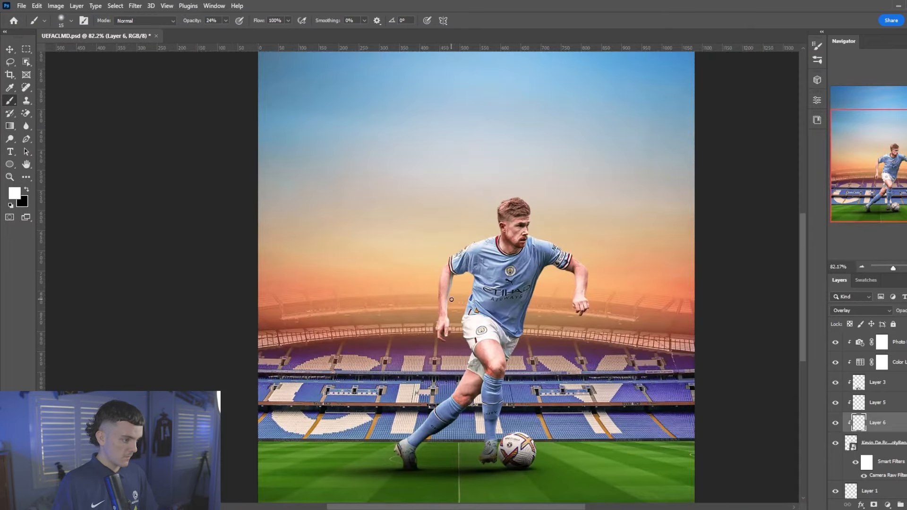
{"action": "left_click", "coordinate": [835, 342]}
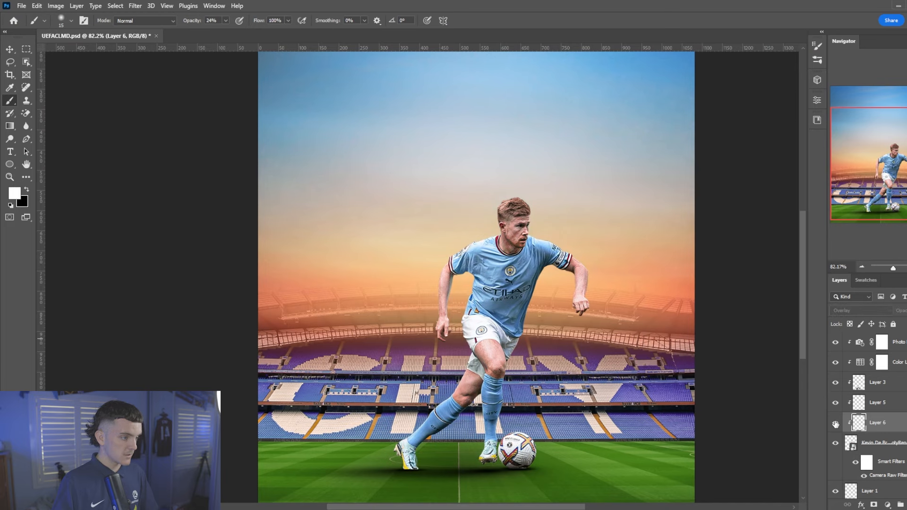
{"action": "scroll", "coordinate": [581, 325], "scroll_direction": "down", "scroll_amount": 4}
{"action": "scroll", "coordinate": [581, 325], "scroll_direction": "up", "scroll_amount": 2}
{"action": "scroll", "coordinate": [847, 399], "scroll_direction": "down", "scroll_amount": 2}
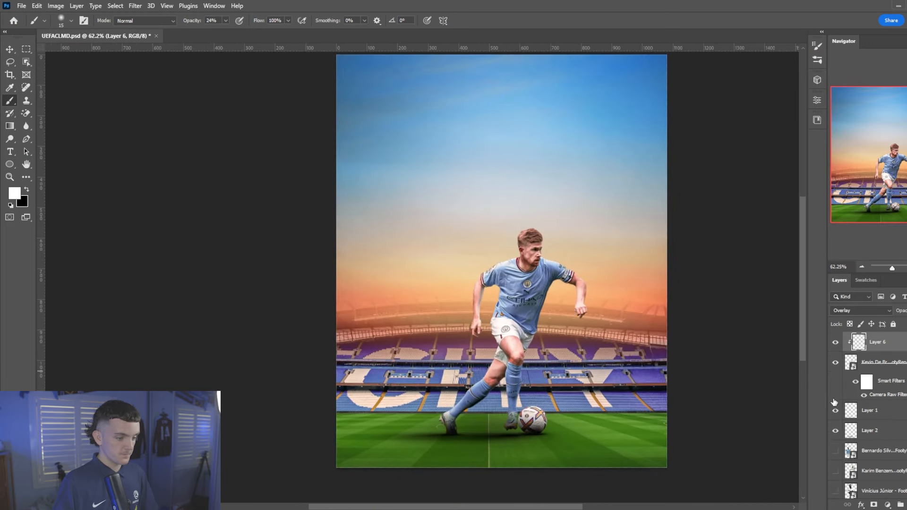
Reveal the cut-outs of the three background players: the sky-blue kit teammate, the white-kit player and the third player
{"action": "scroll", "coordinate": [846, 449], "scroll_direction": "down", "scroll_amount": 2}
{"action": "left_click", "coordinate": [835, 390]}
{"action": "left_click", "coordinate": [835, 410]}
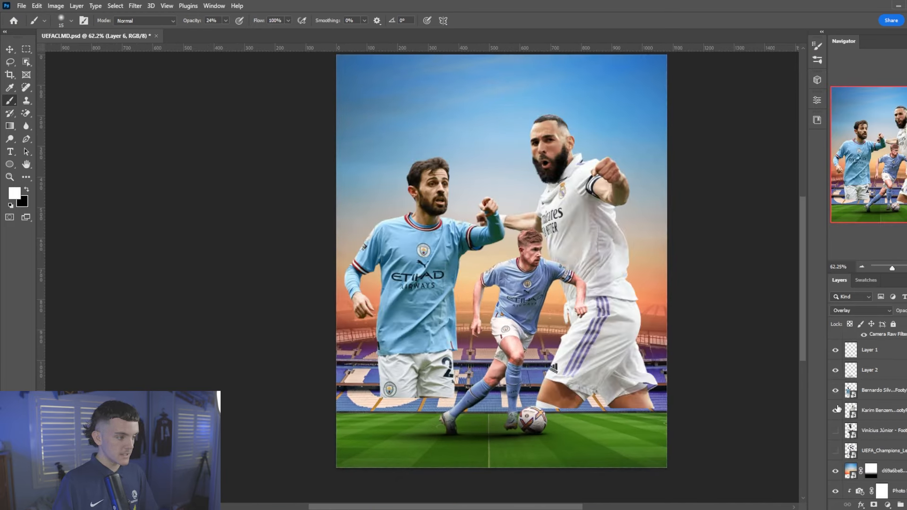
{"action": "left_click", "coordinate": [835, 430]}
{"action": "scroll", "coordinate": [553, 164], "scroll_direction": "down", "scroll_amount": 1}
{"action": "scroll", "coordinate": [553, 164], "scroll_direction": "up", "scroll_amount": 2}
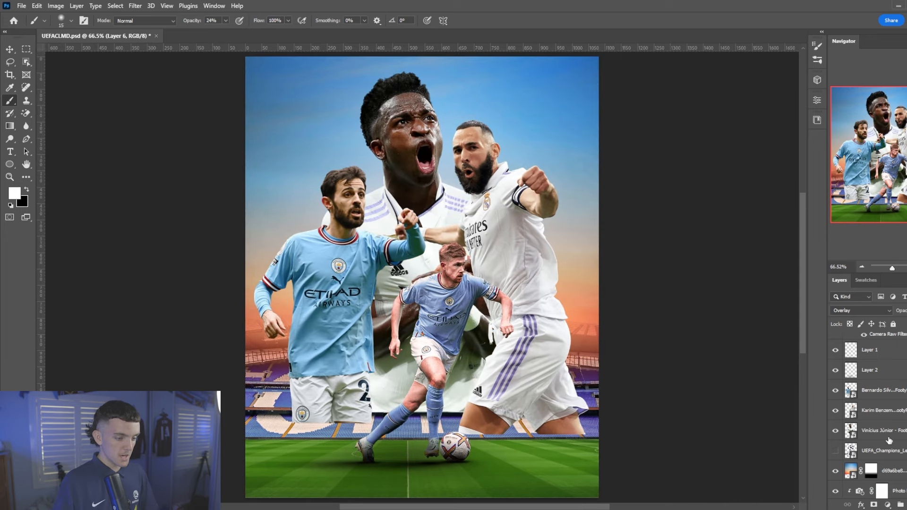
Group the three back-player layers into Group 1 and add a layer mask to the group
{"action": "left_click", "coordinate": [888, 438]}
{"action": "left_click", "coordinate": [890, 392], "text": "shift"}
{"action": "key", "text": "ctrl+g"}
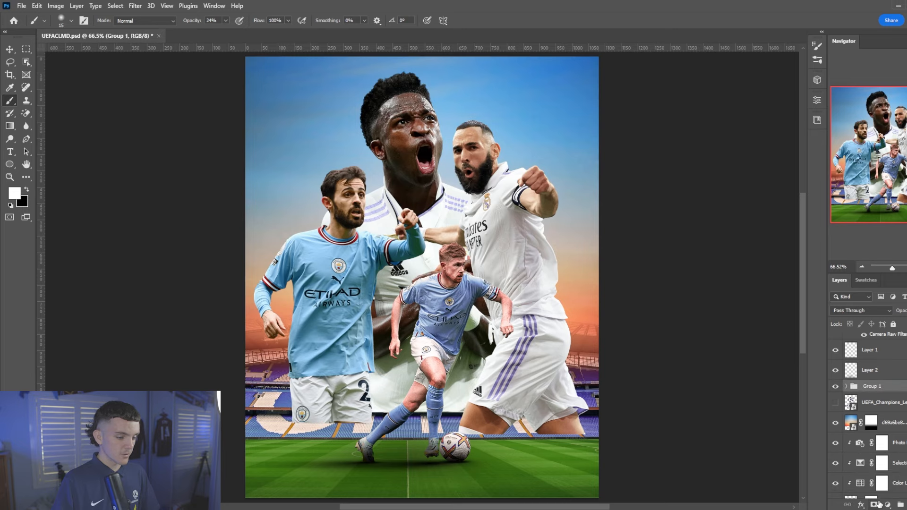
{"action": "left_click", "coordinate": [873, 504]}
{"action": "scroll", "coordinate": [435, 374], "scroll_direction": "down", "scroll_amount": 1}
Try fading the players' lower bodies with a full-opacity black stroke, then undo it
{"action": "key", "text": "x"}
{"action": "right_click", "coordinate": [440, 375]}
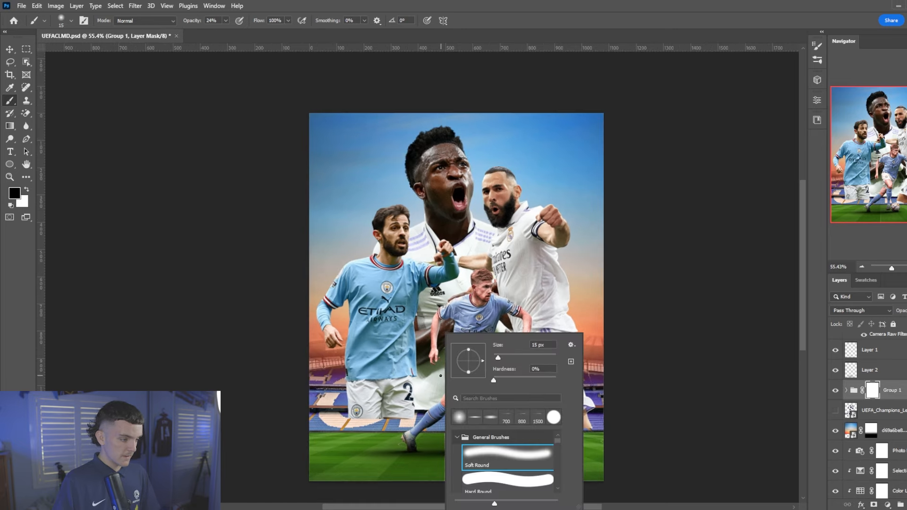
{"action": "left_click", "coordinate": [212, 21]}
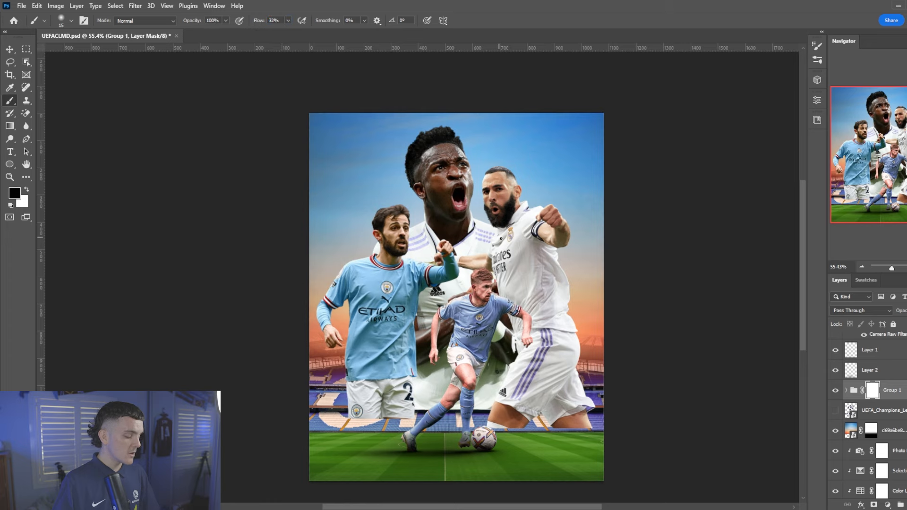
{"action": "scroll", "coordinate": [503, 264], "scroll_direction": "down", "scroll_amount": 1}
{"action": "key", "text": "bracketright"}
{"action": "key", "text": "bracketright"}
{"action": "key", "text": "bracketright"}
{"action": "key", "text": "bracketright"}
{"action": "key", "text": "bracketright"}
{"action": "key", "text": "bracketright"}
{"action": "key", "text": "bracketright"}
{"action": "key", "text": "bracketright"}
{"action": "key", "text": "bracketright"}
{"action": "key", "text": "bracketright"}
{"action": "key", "text": "bracketright"}
{"action": "key", "text": "bracketright"}
{"action": "key", "text": "bracketright"}
{"action": "key", "text": "bracketright"}
{"action": "key", "text": "bracketright"}
{"action": "key", "text": "bracketright"}
{"action": "key", "text": "bracketright"}
{"action": "key", "text": "bracketright"}
{"action": "mouse_move", "coordinate": [375, 418]}
{"action": "left_mouse_down"}
{"action": "mouse_move", "coordinate": [388, 434]}
{"action": "mouse_move", "coordinate": [550, 423]}
{"action": "left_mouse_up"}
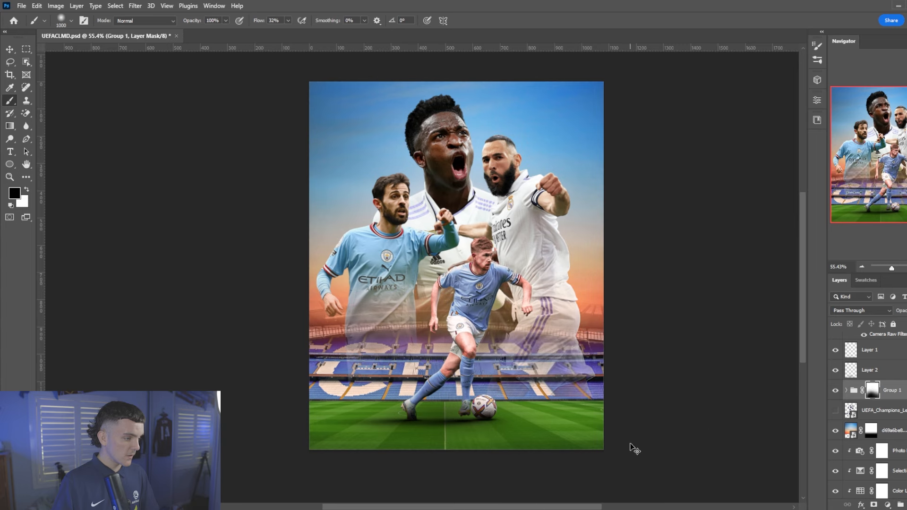
{"action": "key", "text": "ctrl+z"}
{"action": "scroll", "coordinate": [401, 325], "scroll_direction": "up", "scroll_amount": 2}
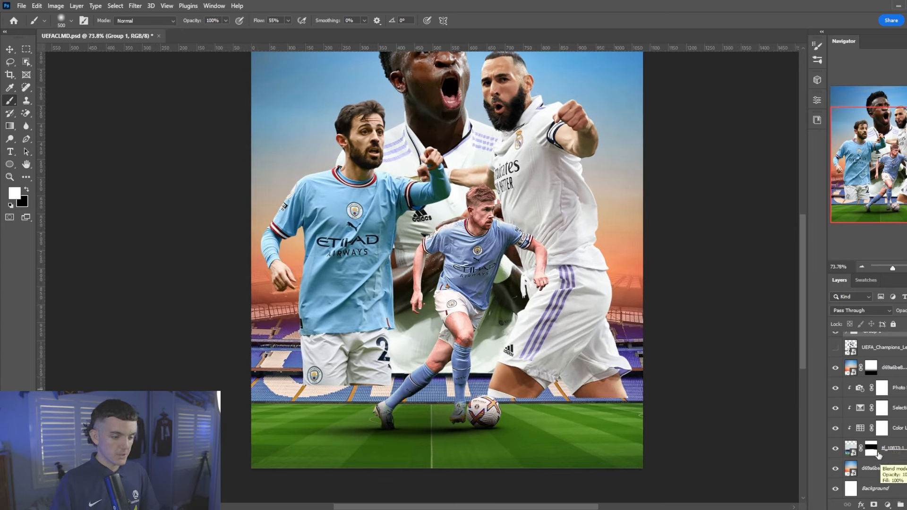
Turn the stadium mask's gradient into Group 1's mask and invert it
{"action": "left_click", "coordinate": [870, 451], "text": "ctrl"}
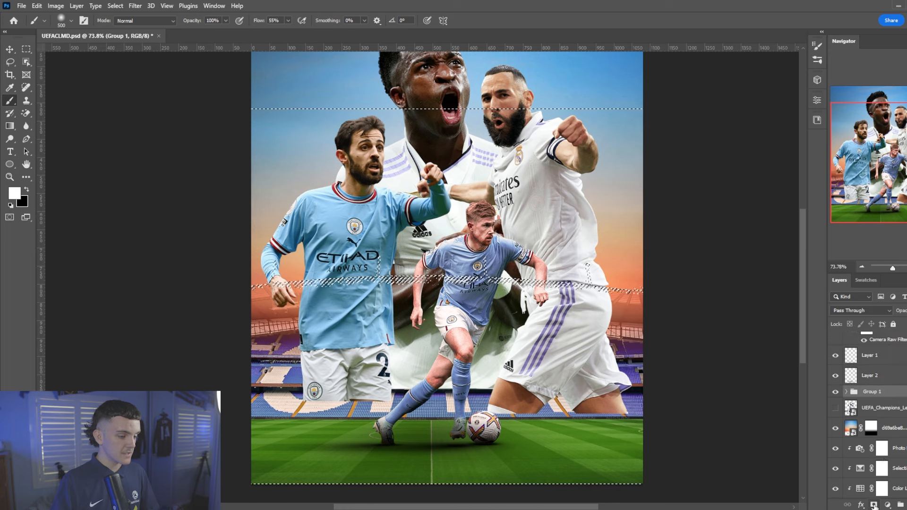
{"action": "left_click", "coordinate": [873, 504]}
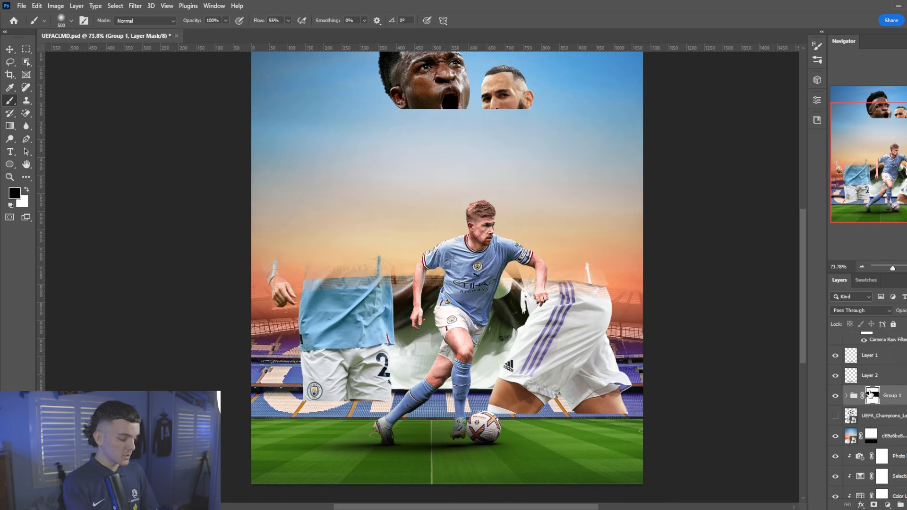
{"action": "key", "text": "ctrl+i"}
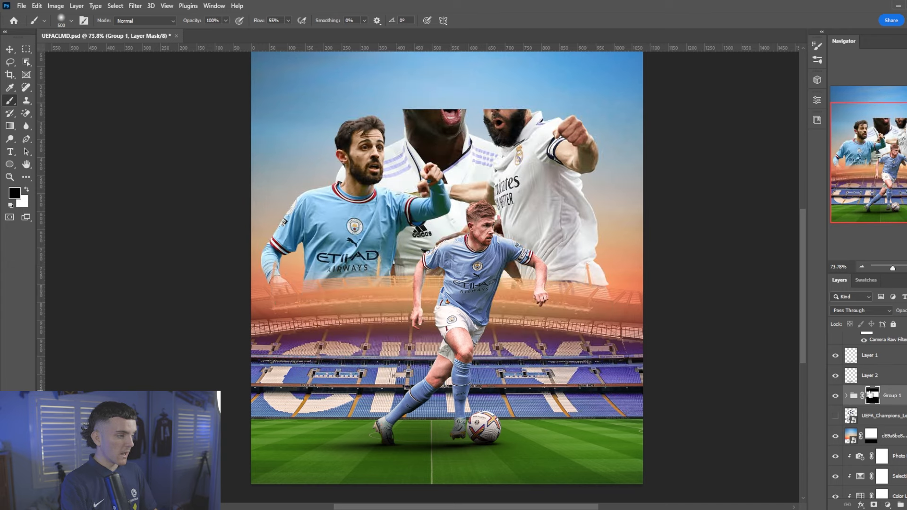
{"action": "scroll", "coordinate": [557, 198], "scroll_direction": "up", "scroll_amount": 1}
Restore the two players' heads with a white hard round brush, then add empty Layer 7
{"action": "right_click", "coordinate": [542, 226]}
{"action": "left_click", "coordinate": [580, 354]}
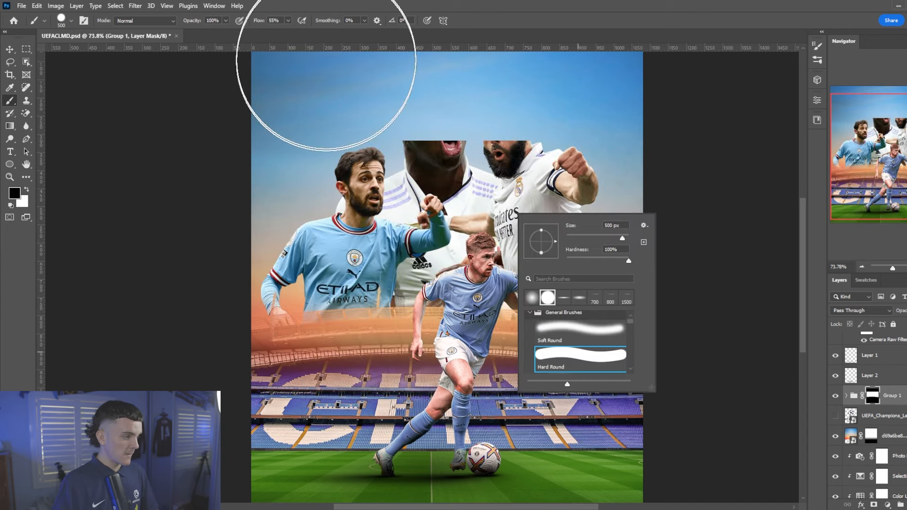
{"action": "left_click_drag", "start_coordinate": [257, 21], "coordinate": [530, 30]}
{"action": "scroll", "coordinate": [492, 116], "scroll_direction": "up", "scroll_amount": 1}
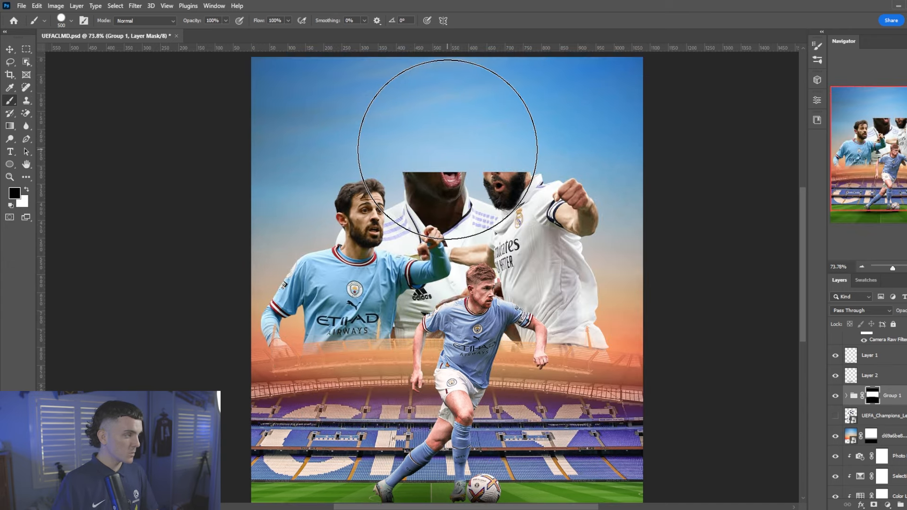
{"action": "key", "text": "x"}
{"action": "left_click_drag", "start_coordinate": [436, 158], "coordinate": [592, 155]}
{"action": "scroll", "coordinate": [592, 156], "scroll_direction": "down", "scroll_amount": 1}
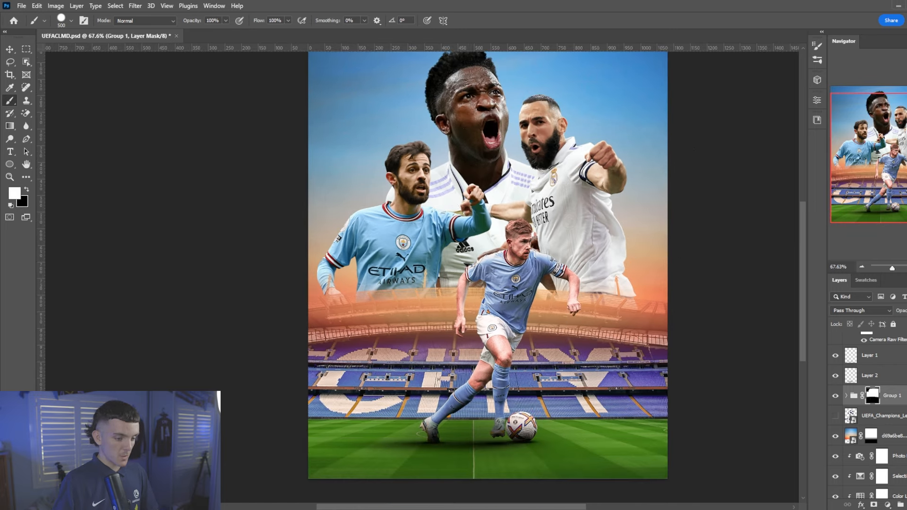
{"action": "key", "text": "ctrl+shift+alt+n"}
{"action": "scroll", "coordinate": [520, 377], "scroll_direction": "down", "scroll_amount": 2}
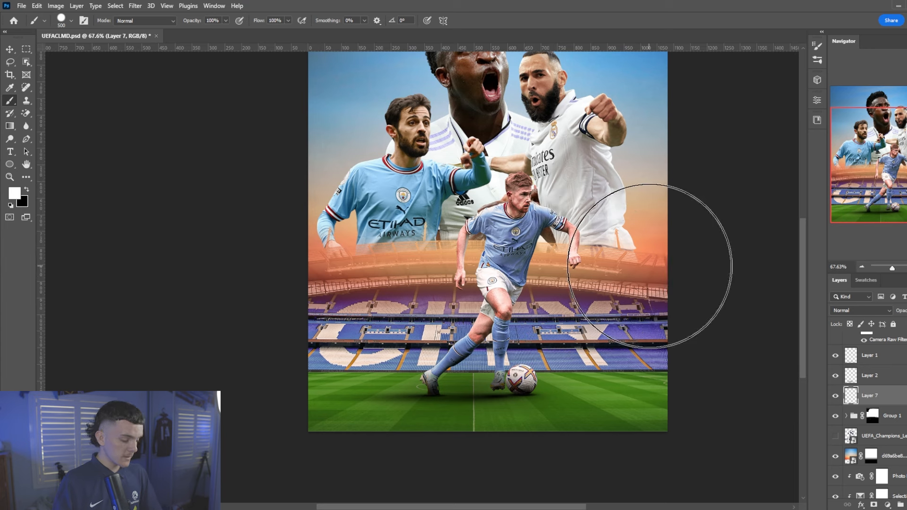
Sample the sunset sky's orange and a warm beige from near the left player's shoulder
{"action": "key", "text": "i"}
{"action": "left_click", "coordinate": [656, 243]}
{"action": "key", "text": "x"}
{"action": "left_click", "coordinate": [326, 190]}
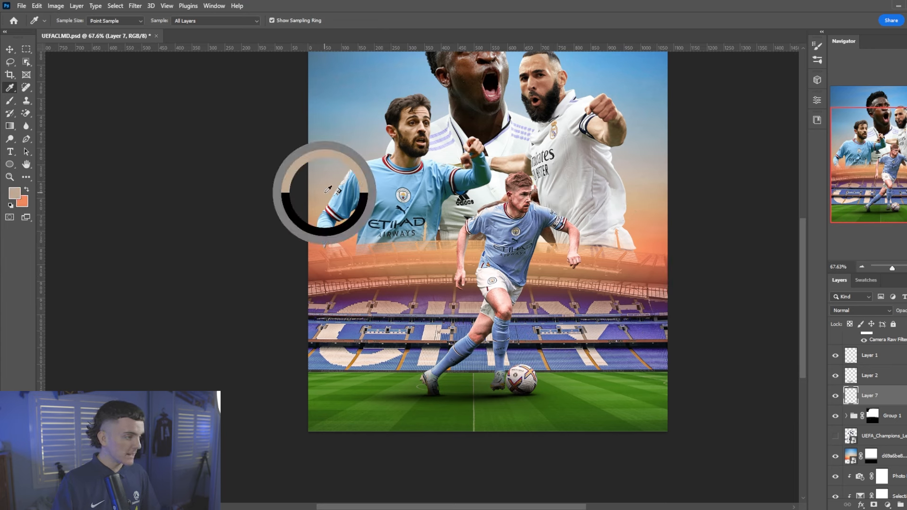
{"action": "left_click_drag", "start_coordinate": [327, 190], "coordinate": [347, 216]}
Return to the brush and move empty Layer 7 below Group 1
{"action": "right_click", "coordinate": [506, 317]}
{"action": "key", "text": "b"}
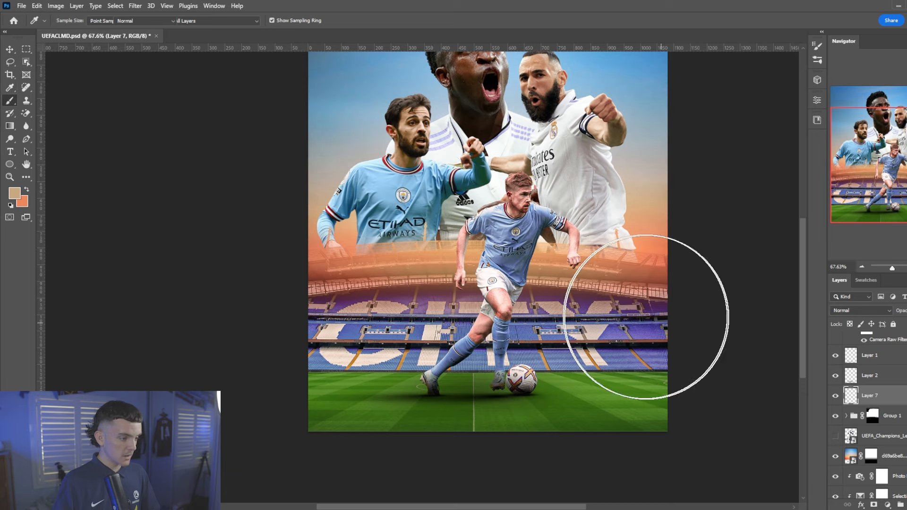
{"action": "right_click", "coordinate": [643, 318]}
{"action": "key", "text": "Escape"}
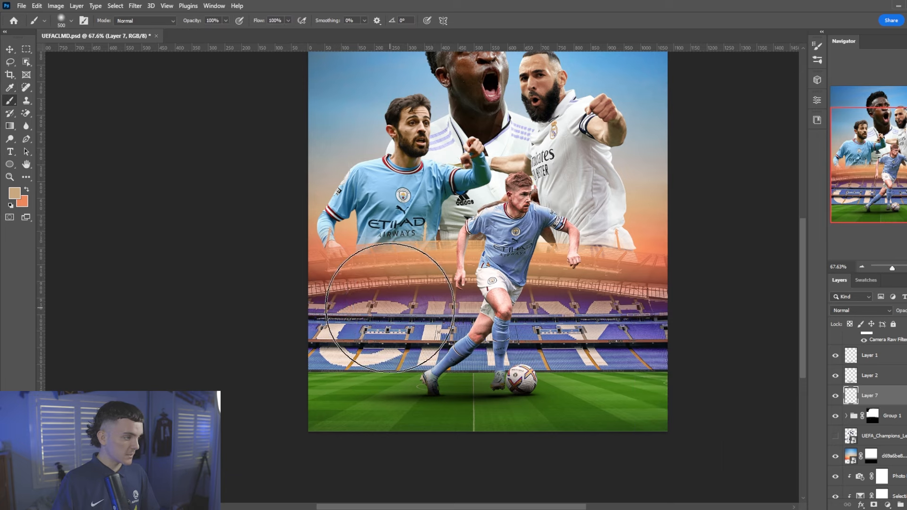
{"action": "mouse_move", "coordinate": [869, 397]}
{"action": "left_mouse_down"}
{"action": "mouse_move", "coordinate": [886, 426]}
{"action": "mouse_move", "coordinate": [874, 425]}
{"action": "left_mouse_up"}
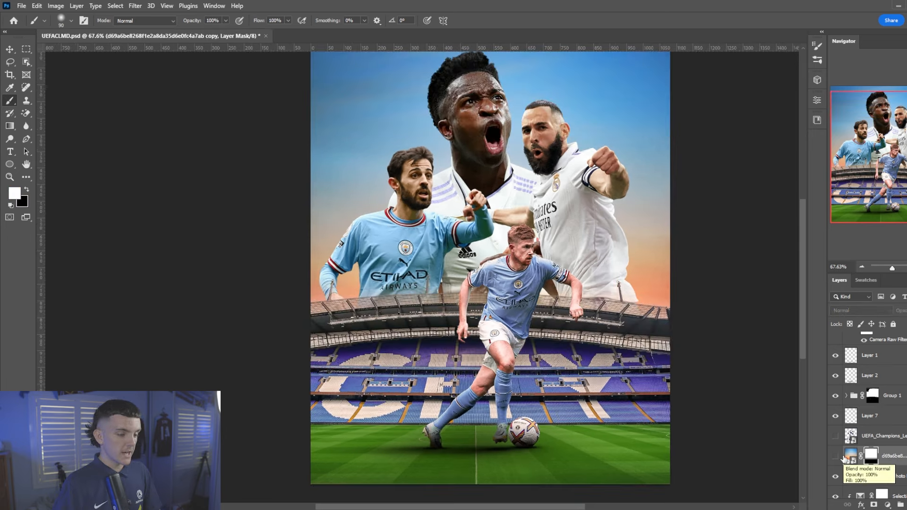
Show the stadium copy layer and paint black across its mask to reveal the roof and stands
{"action": "left_click", "coordinate": [837, 456]}
{"action": "right_click", "coordinate": [399, 293]}
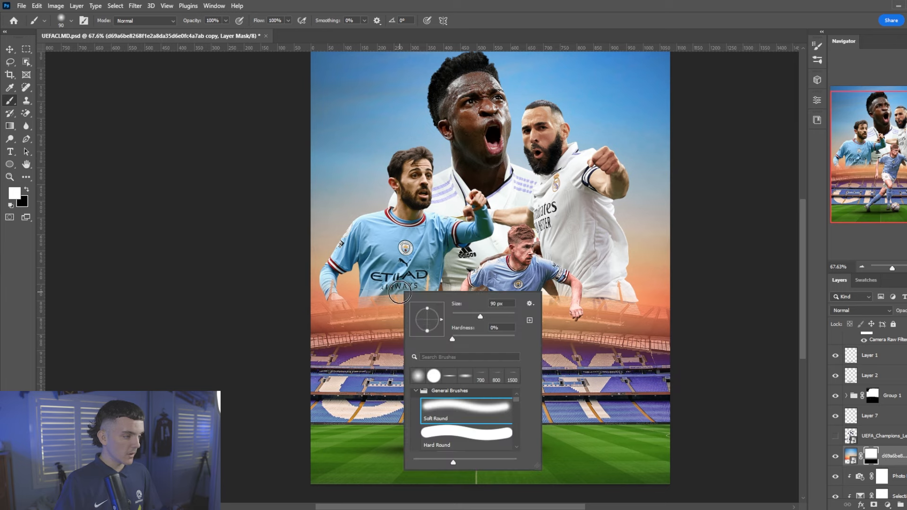
{"action": "key", "text": "Escape"}
{"action": "key", "text": "x"}
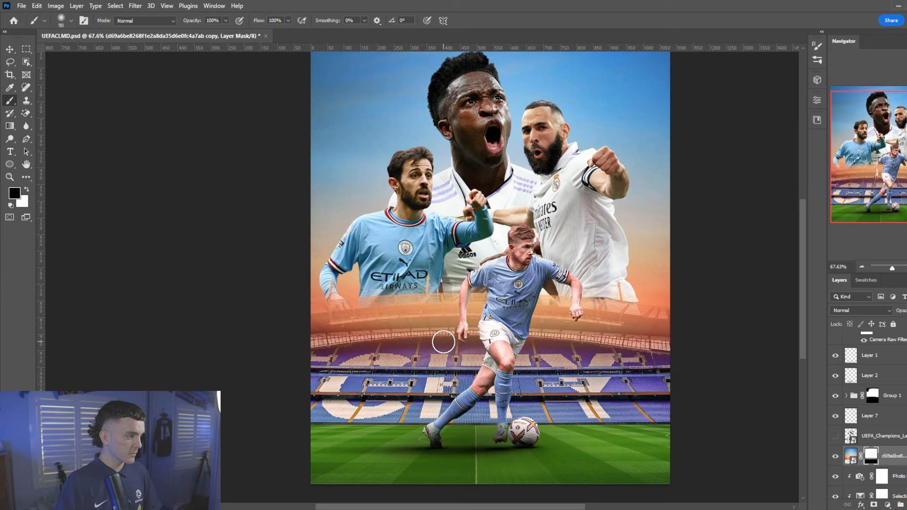
{"action": "key", "text": "bracketright"}
{"action": "key", "text": "bracketright"}
{"action": "key", "text": "bracketright"}
{"action": "key", "text": "bracketright"}
{"action": "left_click_drag", "start_coordinate": [399, 331], "coordinate": [583, 331]}
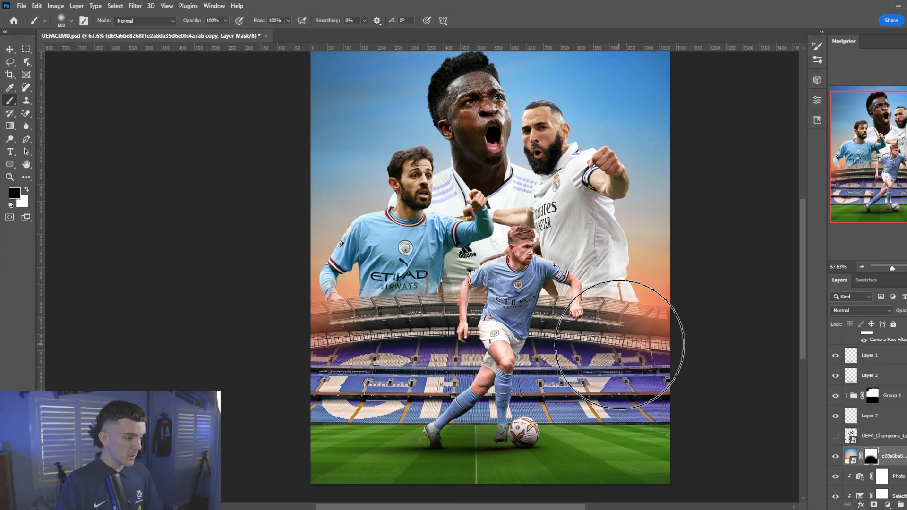
Paint a faint white orange haze along the stadium's left edge and left side
{"action": "key", "text": "x"}
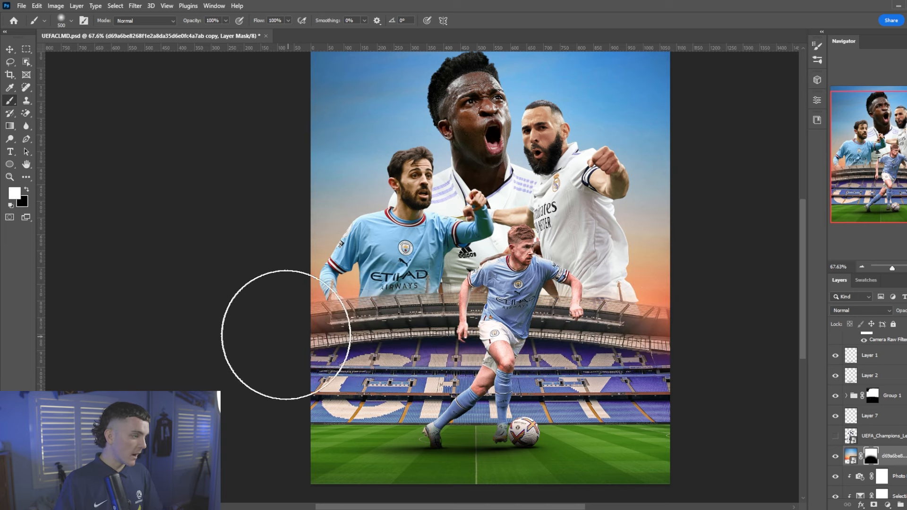
{"action": "left_click_drag", "start_coordinate": [285, 334], "coordinate": [268, 300]}
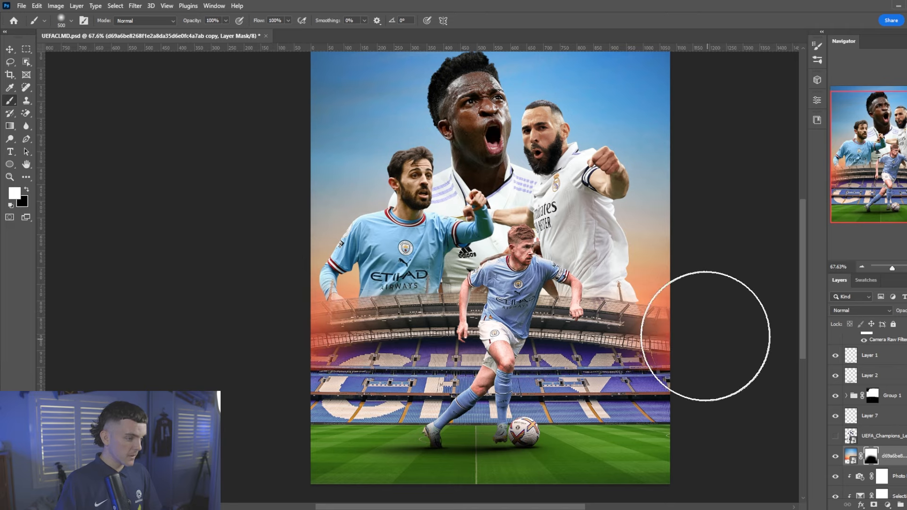
{"action": "scroll", "coordinate": [466, 278], "scroll_direction": "down", "scroll_amount": 1}
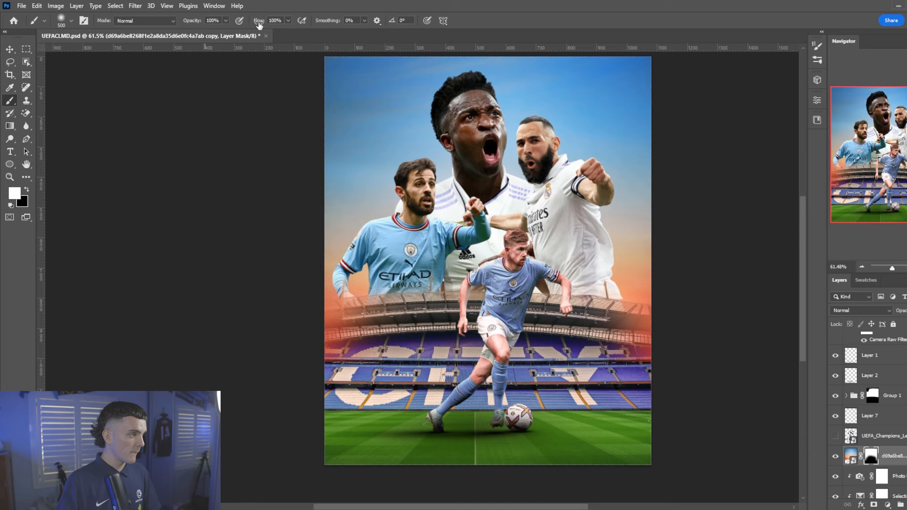
{"action": "left_click_drag", "start_coordinate": [343, 315], "coordinate": [404, 324]}
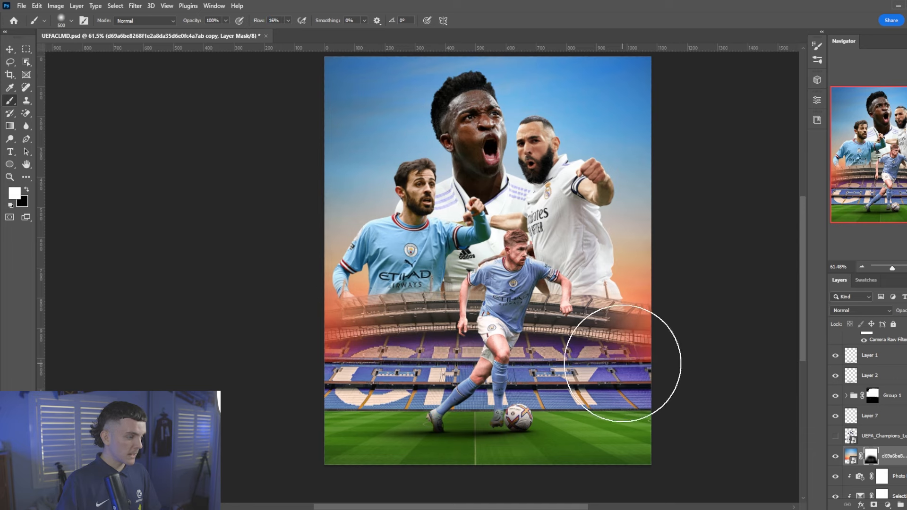
{"action": "scroll", "coordinate": [541, 276], "scroll_direction": "up", "scroll_amount": 1}
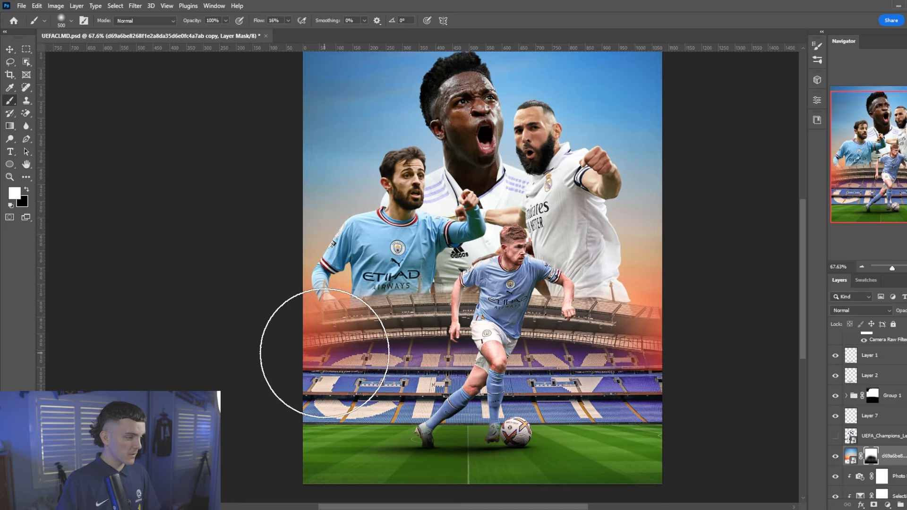
{"action": "key", "text": "x"}
{"action": "scroll", "coordinate": [483, 241], "scroll_direction": "down", "scroll_amount": 2}
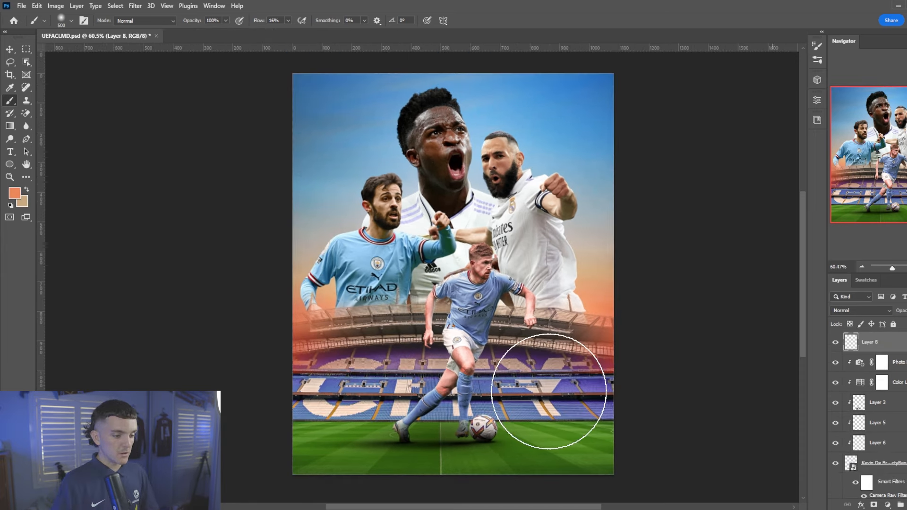
Darken the pitch's bottom corners on Layer 8 using a large flat black brush
{"action": "scroll", "coordinate": [546, 394], "scroll_direction": "down", "scroll_amount": 1}
{"action": "right_click", "coordinate": [502, 376]}
{"action": "left_click", "coordinate": [547, 418]}
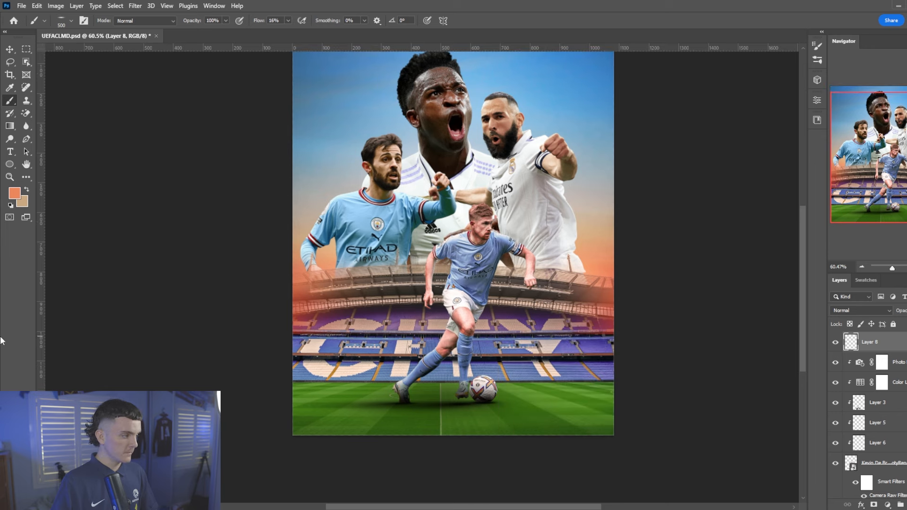
{"action": "key", "text": "bracketright"}
{"action": "key", "text": "bracketright"}
{"action": "key", "text": "bracketright"}
{"action": "key", "text": "bracketright"}
{"action": "key", "text": "bracketright"}
{"action": "key", "text": "bracketright"}
{"action": "key", "text": "bracketright"}
{"action": "key", "text": "bracketright"}
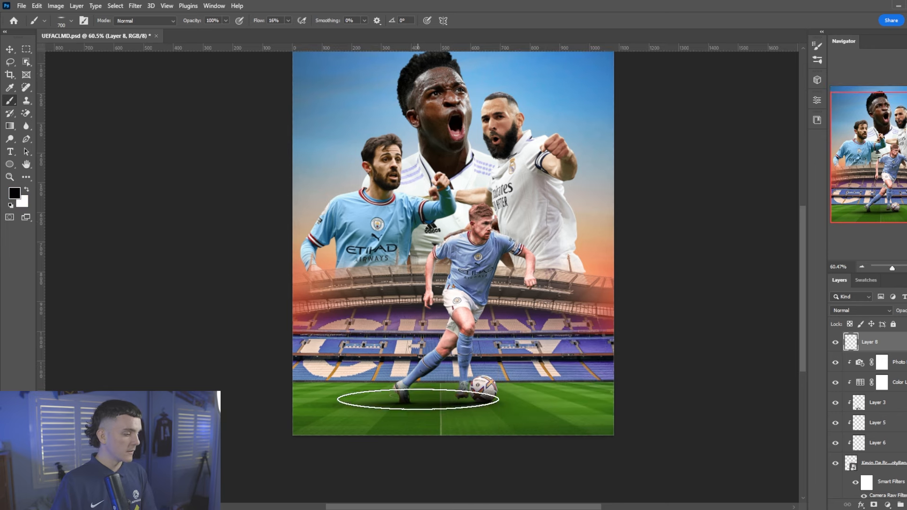
{"action": "key", "text": "bracketright"}
{"action": "key", "text": "bracketright"}
{"action": "key", "text": "bracketright"}
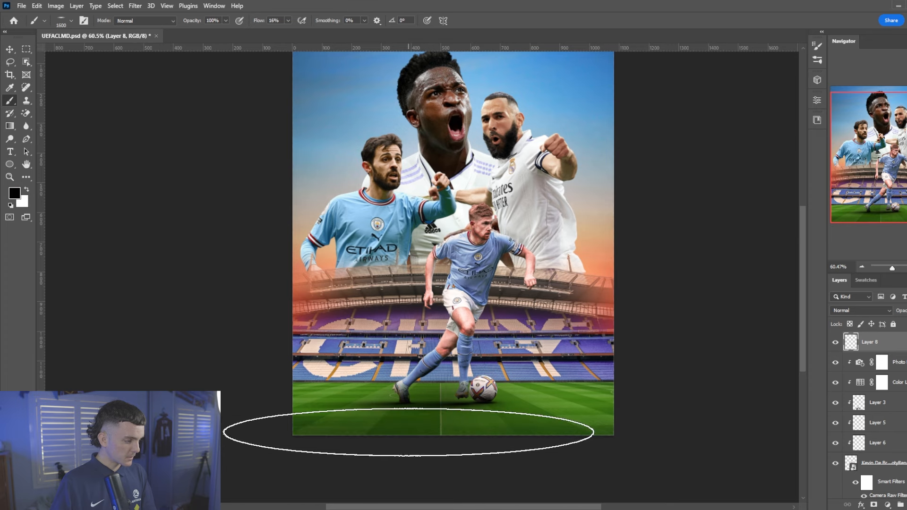
{"action": "left_click", "coordinate": [574, 428]}
{"action": "left_click", "coordinate": [330, 439]}
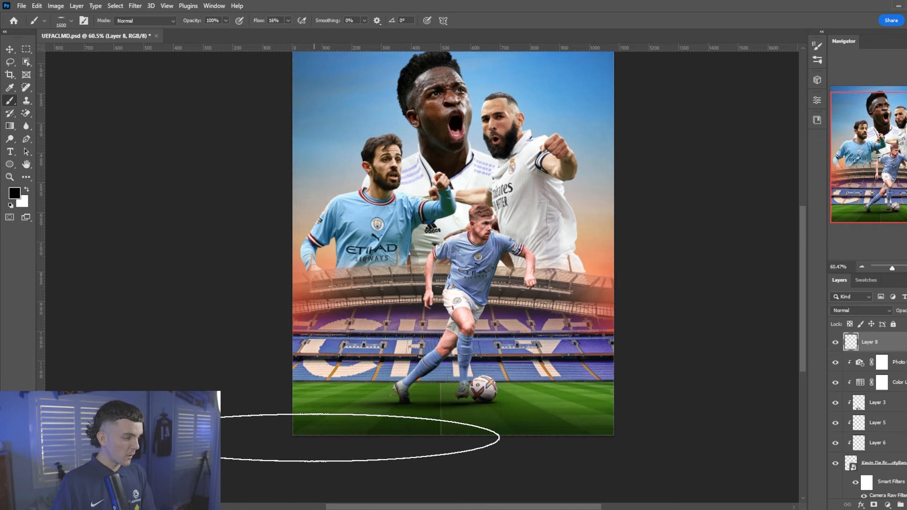
{"action": "left_click", "coordinate": [315, 438]}
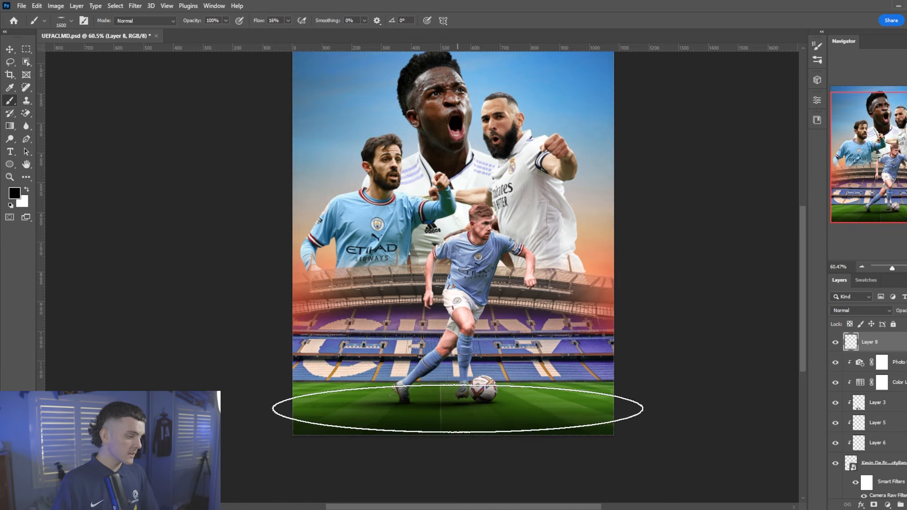
{"action": "scroll", "coordinate": [394, 439], "scroll_direction": "up", "scroll_amount": 1}
Toggle Layer 8 to compare the shading, fit the poster in view, and add Layer 9
{"action": "left_click", "coordinate": [835, 347]}
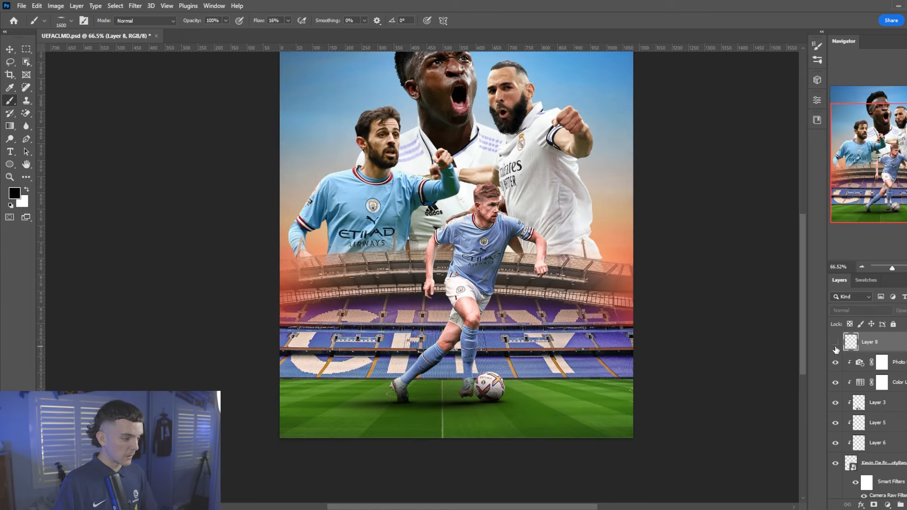
{"action": "left_click", "coordinate": [835, 346]}
{"action": "key", "text": "ctrl+0"}
{"action": "scroll", "coordinate": [540, 371], "scroll_direction": "down", "scroll_amount": 2}
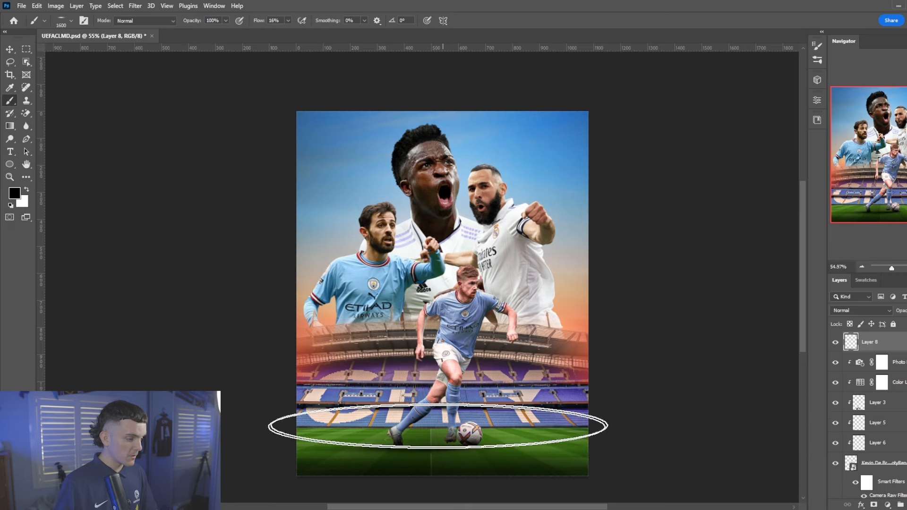
{"action": "scroll", "coordinate": [518, 376], "scroll_direction": "up", "scroll_amount": 1}
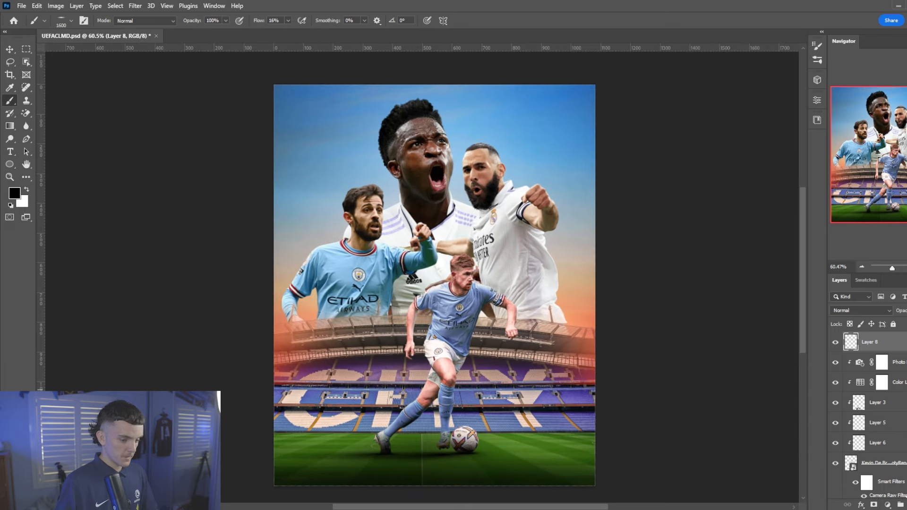
{"action": "left_click", "coordinate": [906, 504]}
{"action": "left_click", "coordinate": [866, 280]}
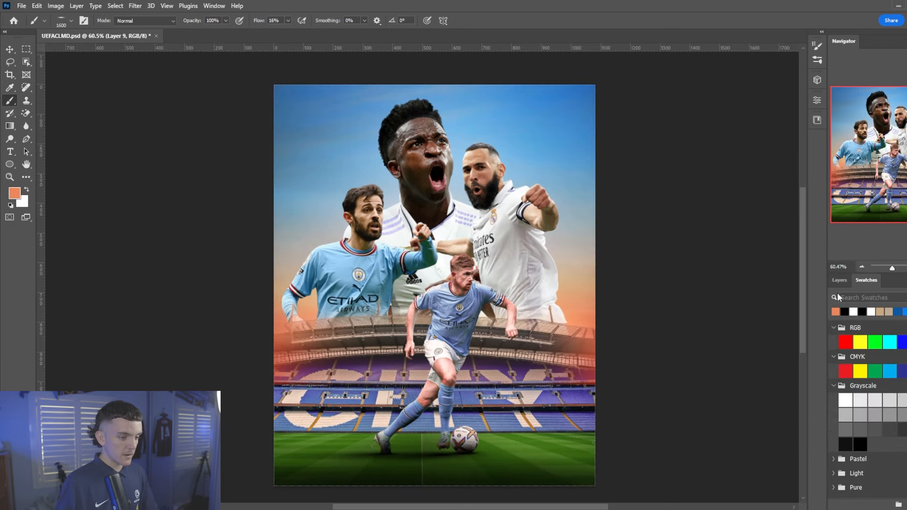
Paint a soft orange glow on the grass corners with a 1100 px soft round brush
{"action": "left_click", "coordinate": [839, 281]}
{"action": "scroll", "coordinate": [548, 401], "scroll_direction": "down", "scroll_amount": 2}
{"action": "right_click", "coordinate": [548, 401]}
{"action": "left_click", "coordinate": [584, 419]}
{"action": "key", "text": "Return"}
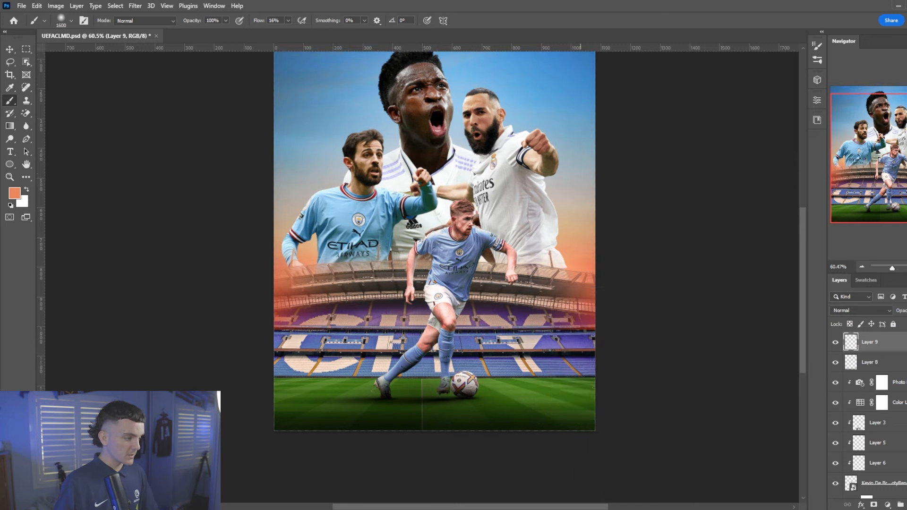
{"action": "scroll", "coordinate": [182, 404], "scroll_direction": "down", "scroll_amount": 1}
{"action": "key", "text": "bracketleft"}
{"action": "key", "text": "bracketleft"}
{"action": "key", "text": "bracketleft"}
{"action": "key", "text": "bracketleft"}
{"action": "key", "text": "bracketleft"}
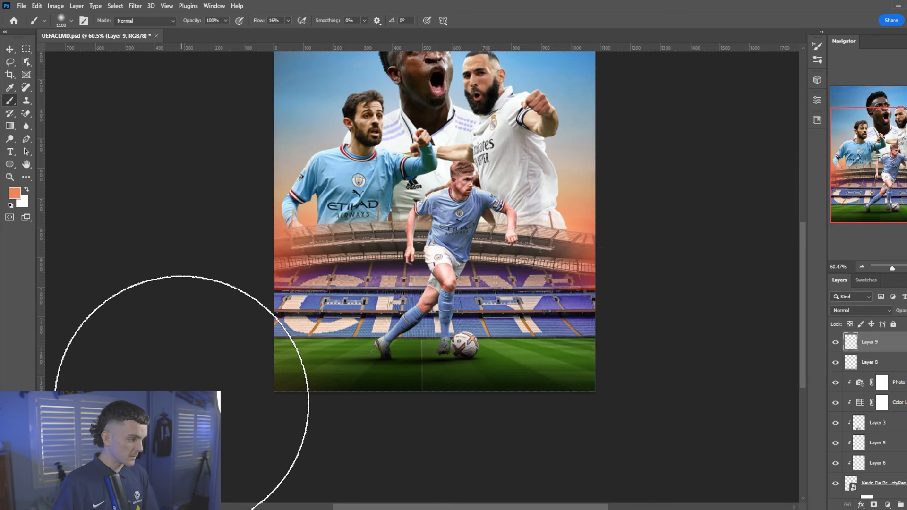
{"action": "left_click", "coordinate": [183, 403]}
{"action": "left_click", "coordinate": [644, 434]}
{"action": "left_click", "coordinate": [644, 434]}
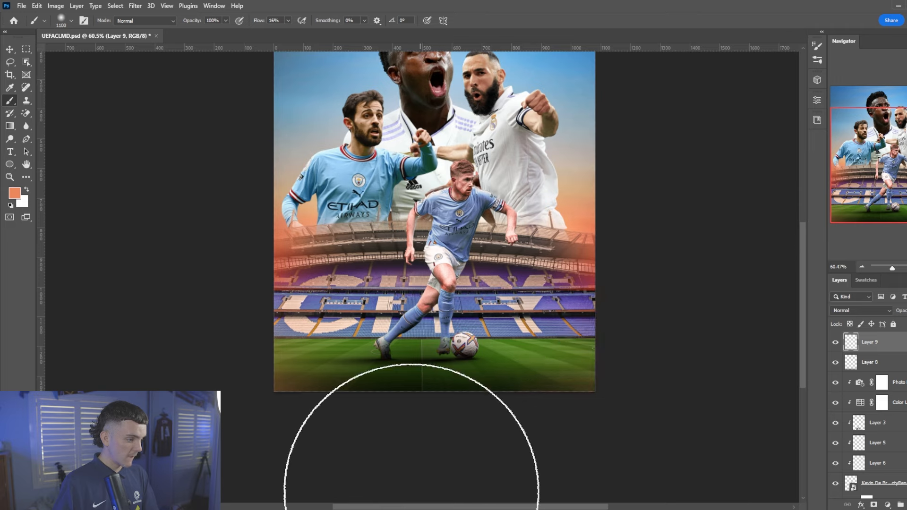
Choose a tan colour from Swatches and swap the foreground and background colours
{"action": "scroll", "coordinate": [411, 491], "scroll_direction": "down", "scroll_amount": 1}
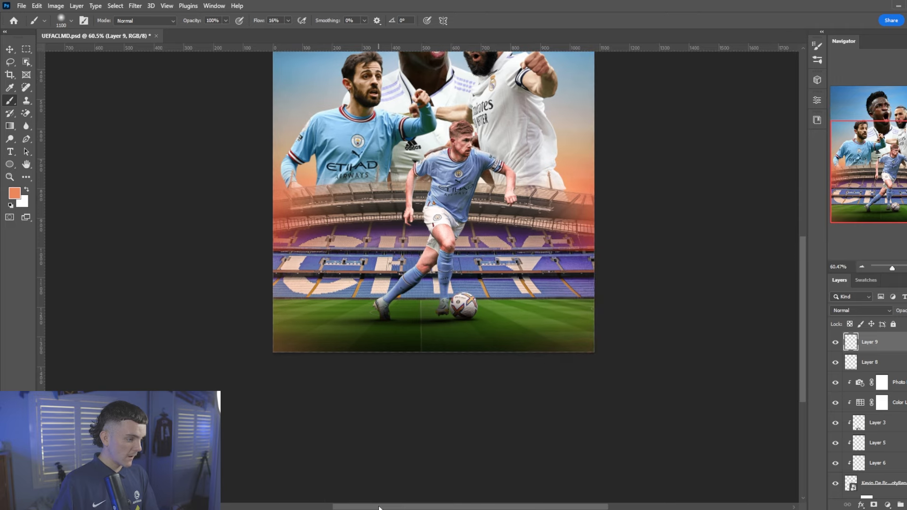
{"action": "left_click", "coordinate": [865, 280]}
{"action": "left_click", "coordinate": [865, 305]}
{"action": "left_click", "coordinate": [839, 281]}
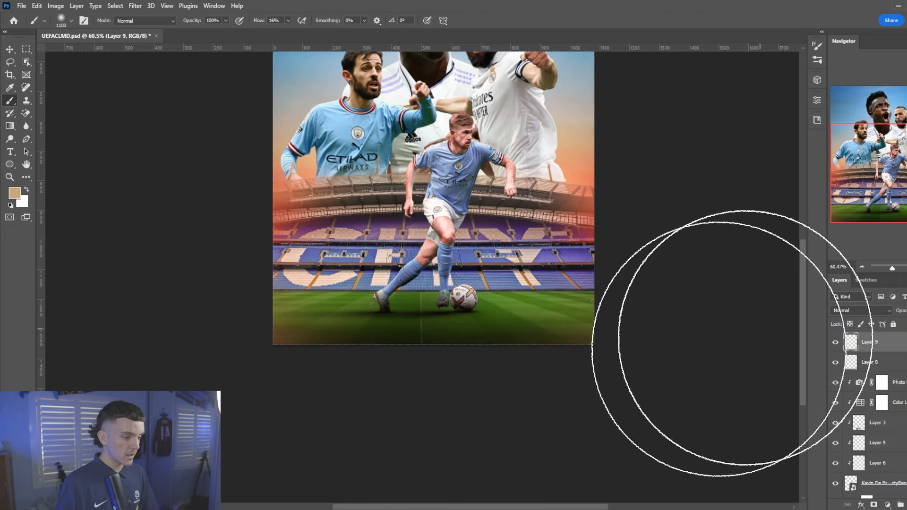
{"action": "scroll", "coordinate": [684, 359], "scroll_direction": "down", "scroll_amount": 1}
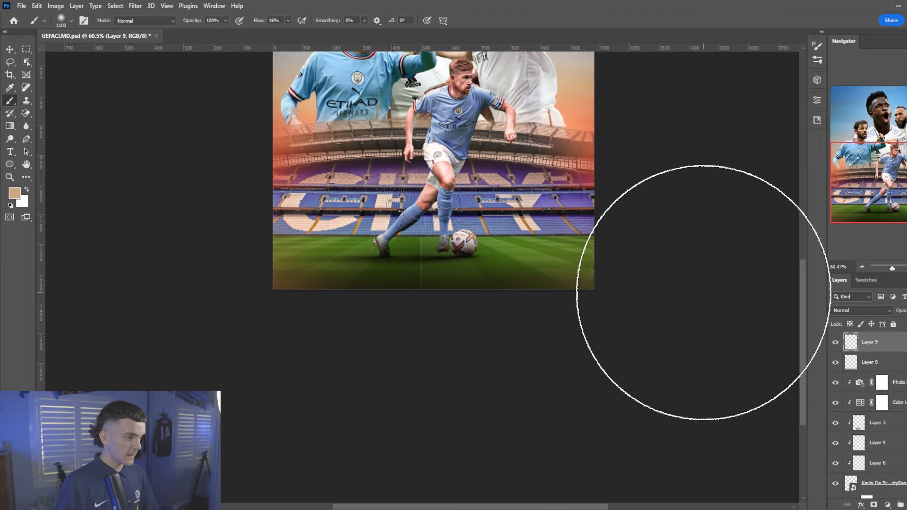
{"action": "key", "text": "x"}
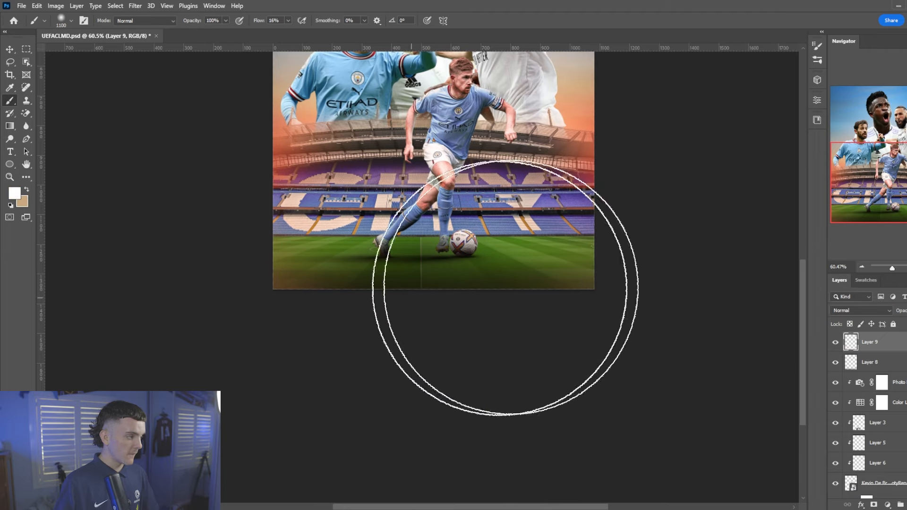
{"action": "left_click", "coordinate": [866, 281]}
{"action": "left_click", "coordinate": [839, 281]}
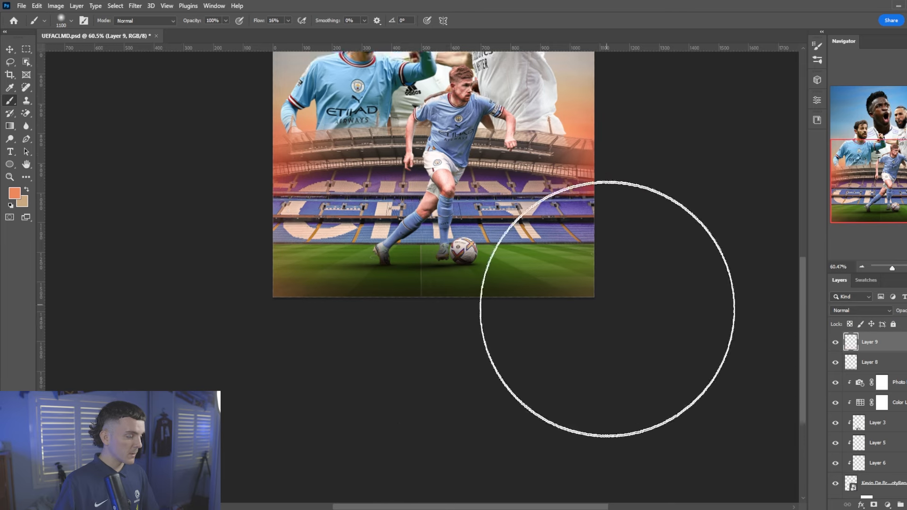
{"action": "scroll", "coordinate": [406, 382], "scroll_direction": "down", "scroll_amount": 1}
Fit the poster in view and toggle the orange glow and dark shading layers off and on to compare
{"action": "key", "text": "ctrl+0"}
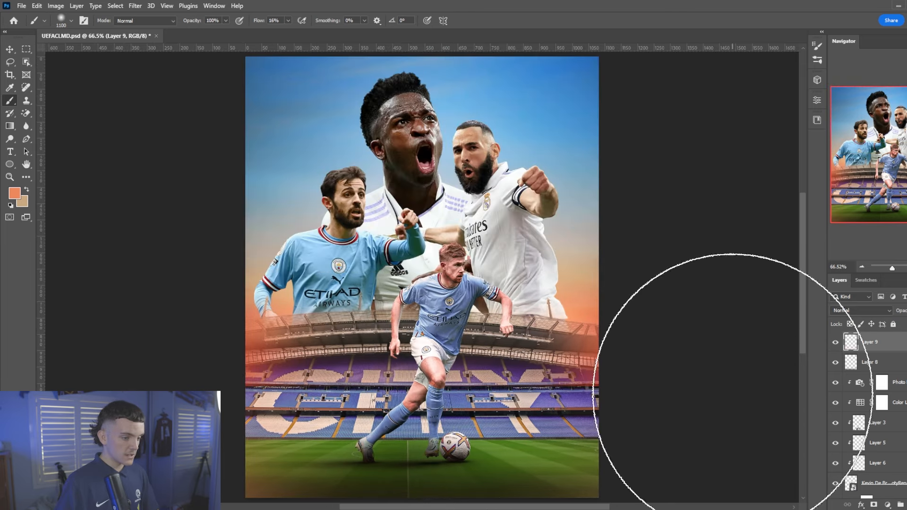
{"action": "left_click", "coordinate": [835, 342]}
{"action": "left_click", "coordinate": [835, 362]}
{"action": "mouse_move", "coordinate": [837, 341]}
{"action": "left_mouse_down"}
{"action": "mouse_move", "coordinate": [836, 362]}
{"action": "mouse_move", "coordinate": [838, 339]}
{"action": "left_mouse_up"}
{"action": "scroll", "coordinate": [592, 354], "scroll_direction": "down", "scroll_amount": 3}
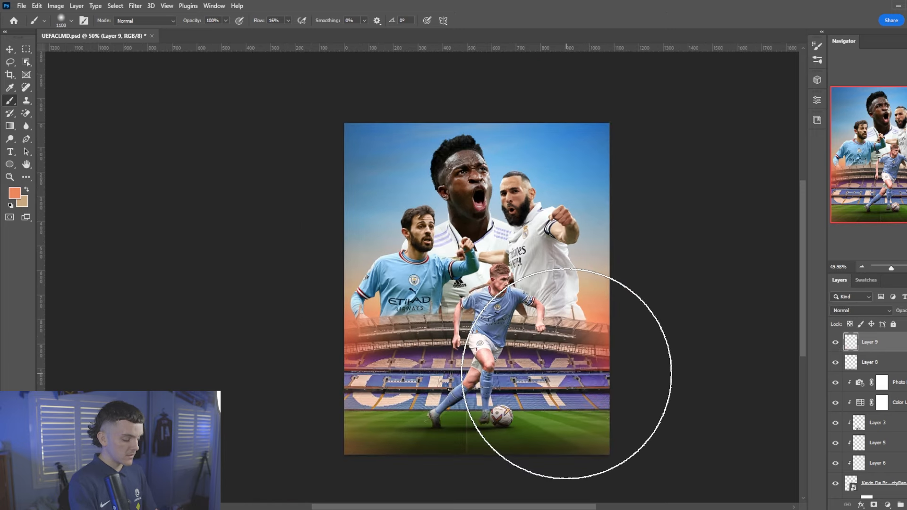
{"action": "scroll", "coordinate": [597, 365], "scroll_direction": "up", "scroll_amount": 1}
{"action": "scroll", "coordinate": [617, 374], "scroll_direction": "down", "scroll_amount": 2}
{"action": "scroll", "coordinate": [531, 298], "scroll_direction": "down", "scroll_amount": 2}
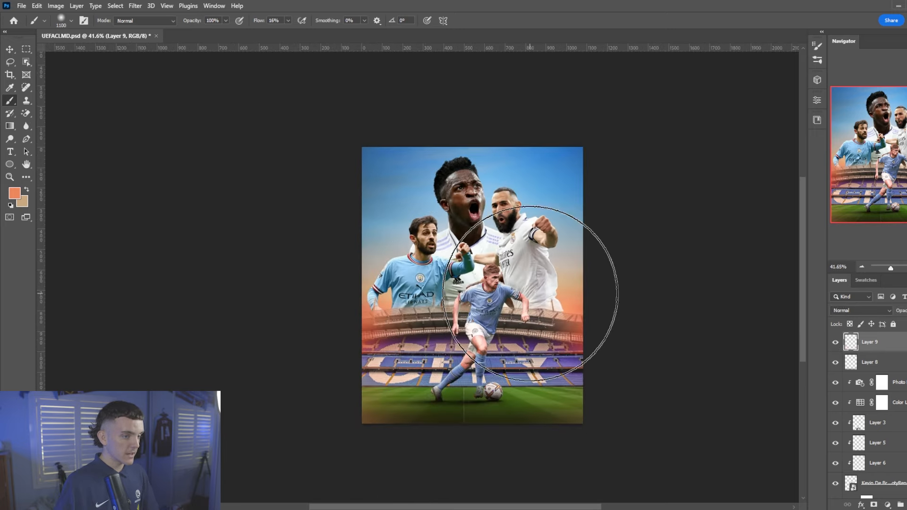
{"action": "scroll", "coordinate": [533, 292], "scroll_direction": "up", "scroll_amount": 2}
{"action": "left_click", "coordinate": [893, 482]}
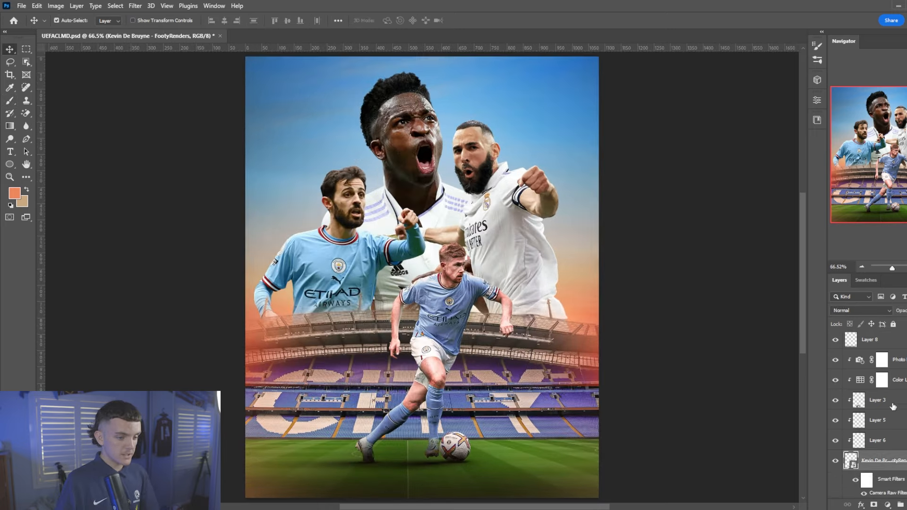
Clip the Photo Filter and Color Lookup adjustments to the Bernardo Silva layer
{"action": "left_click", "coordinate": [899, 368]}
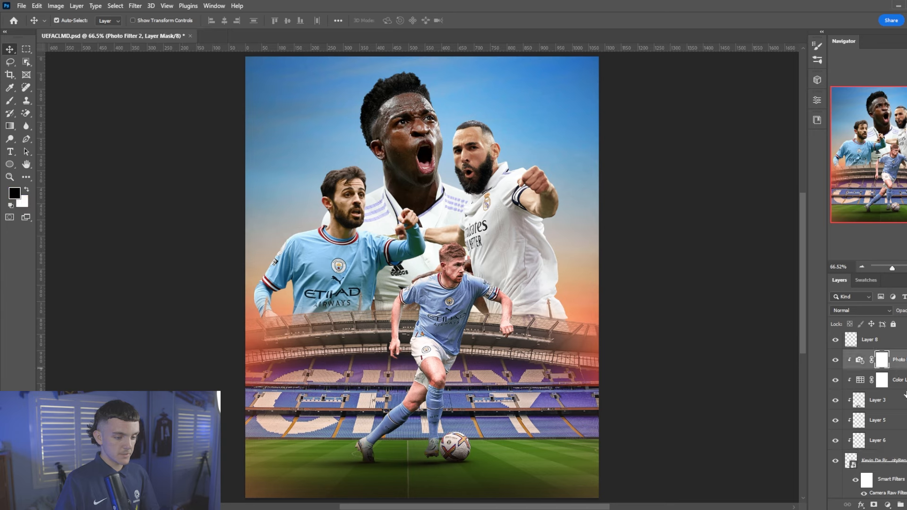
{"action": "left_click", "coordinate": [901, 383], "text": "shift"}
{"action": "scroll", "coordinate": [899, 386], "scroll_direction": "down", "scroll_amount": 1}
{"action": "left_click", "coordinate": [324, 259]}
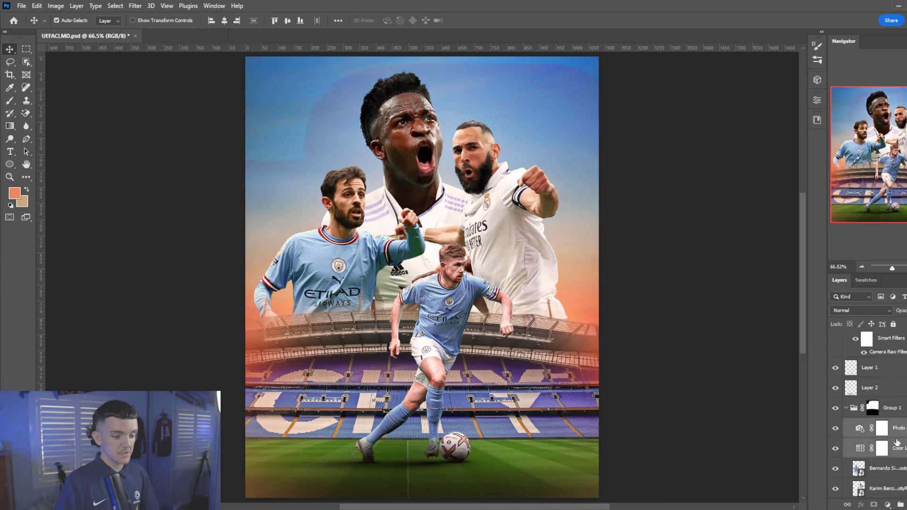
{"action": "right_click", "coordinate": [897, 448]}
{"action": "left_click", "coordinate": [879, 213]}
Paste the colour adjustments above Benzema and Vinícius and clip them to each player
{"action": "left_click", "coordinate": [522, 205]}
{"action": "scroll", "coordinate": [844, 424], "scroll_direction": "down", "scroll_amount": 2}
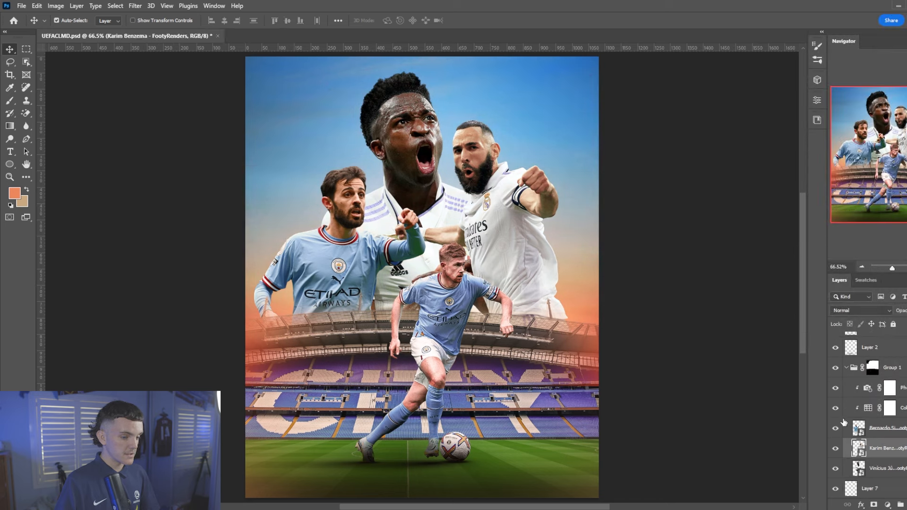
{"action": "key", "text": "ctrl+v"}
{"action": "right_click", "coordinate": [900, 449]}
{"action": "left_click", "coordinate": [863, 222]}
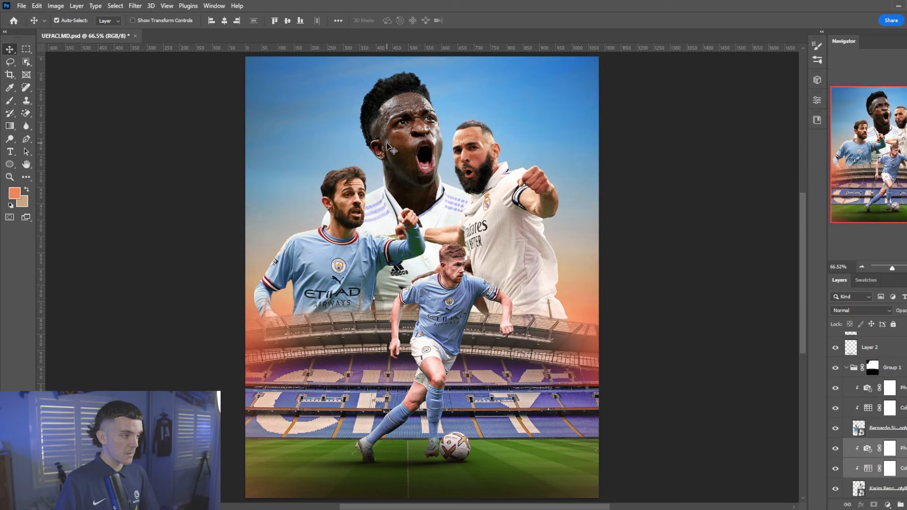
{"action": "left_click", "coordinate": [388, 143]}
{"action": "scroll", "coordinate": [882, 444], "scroll_direction": "down", "scroll_amount": 3}
{"action": "key", "text": "ctrl+v"}
{"action": "right_click", "coordinate": [886, 427]}
{"action": "left_click", "coordinate": [831, 199]}
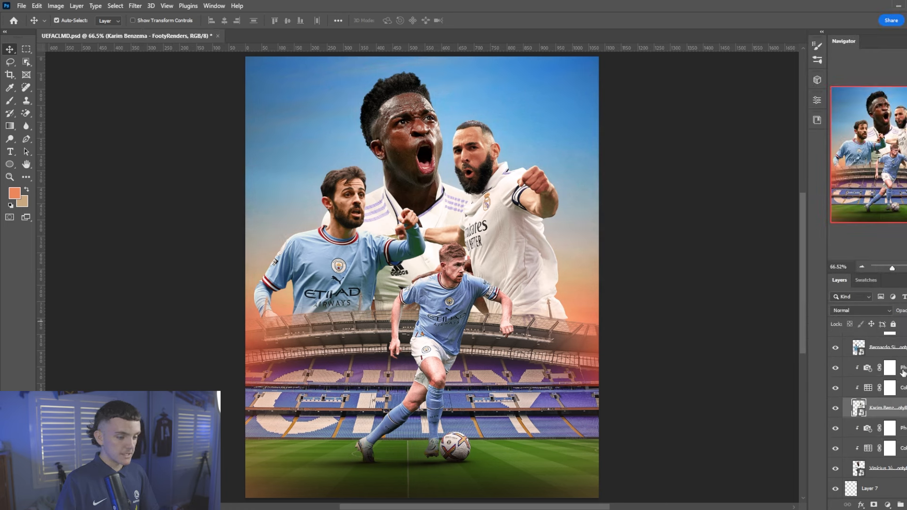
Raise the warming photo filter's density above Benzema to 75
{"action": "left_click", "coordinate": [902, 372]}
{"action": "left_click", "coordinate": [817, 120]}
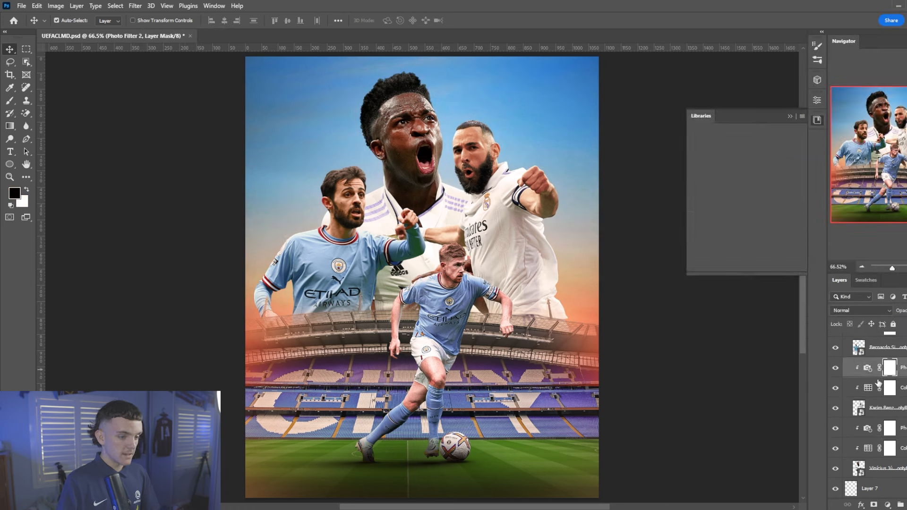
{"action": "left_click", "coordinate": [817, 100]}
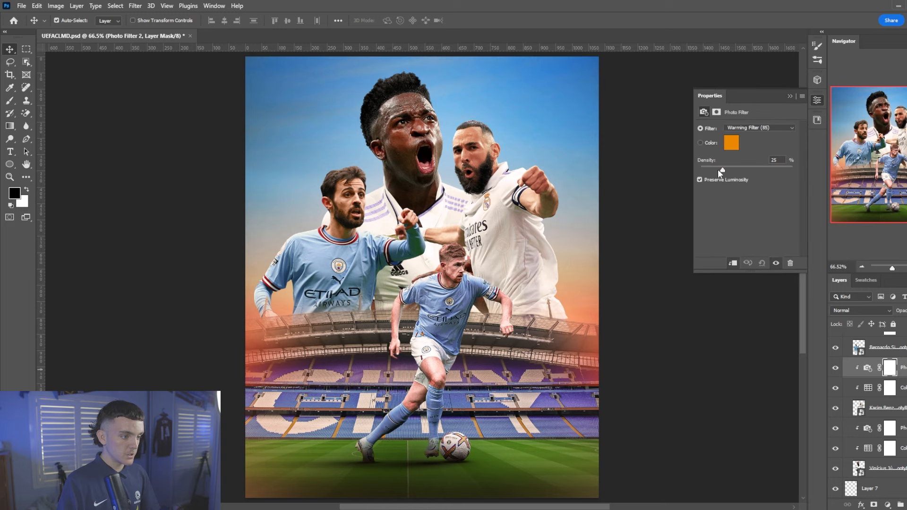
{"action": "left_click", "coordinate": [347, 273]}
{"action": "left_click", "coordinate": [903, 368]}
{"action": "left_click_drag", "start_coordinate": [748, 169], "coordinate": [763, 171]}
{"action": "left_click", "coordinate": [394, 170]}
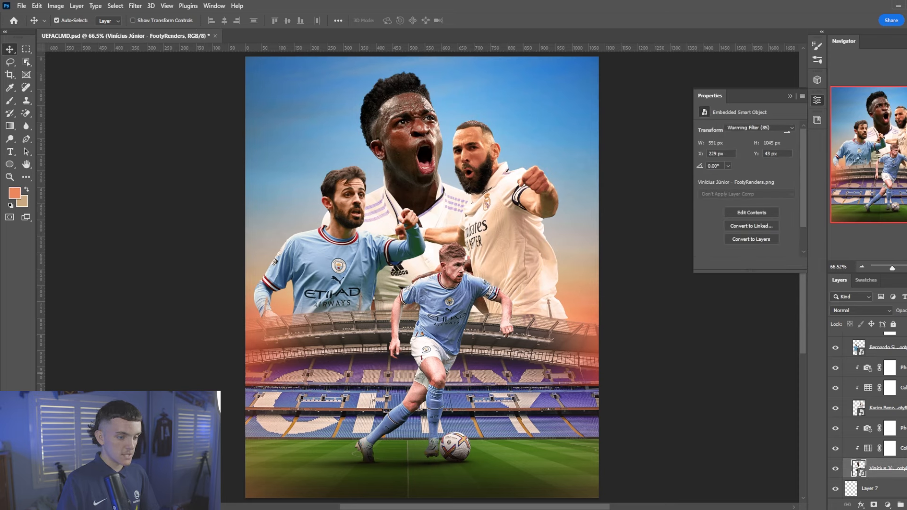
{"action": "left_click", "coordinate": [903, 368]}
{"action": "left_click_drag", "start_coordinate": [769, 171], "coordinate": [770, 171]}
{"action": "scroll", "coordinate": [502, 273], "scroll_direction": "down", "scroll_amount": 1}
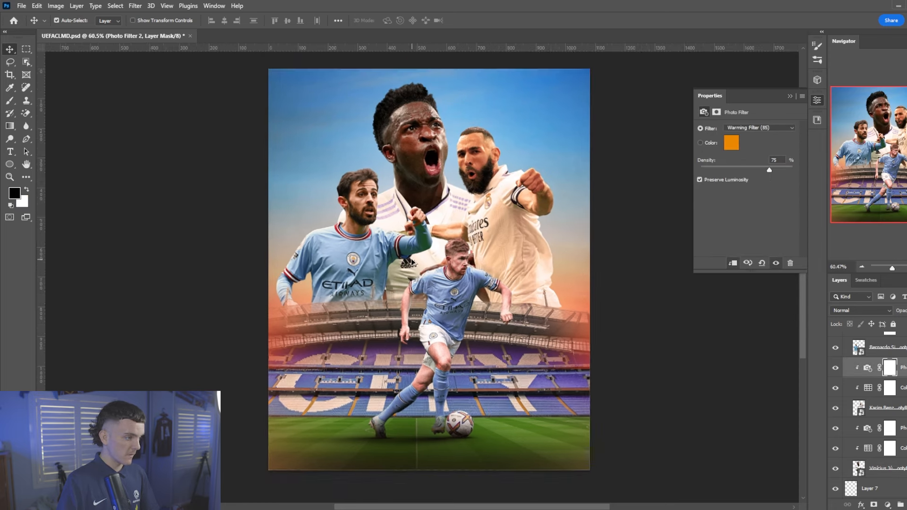
{"action": "scroll", "coordinate": [412, 260], "scroll_direction": "up", "scroll_amount": 1}
Paste a De Bruyne copy above Photo Filter 2, then undo the extra copy
{"action": "left_click", "coordinate": [510, 326]}
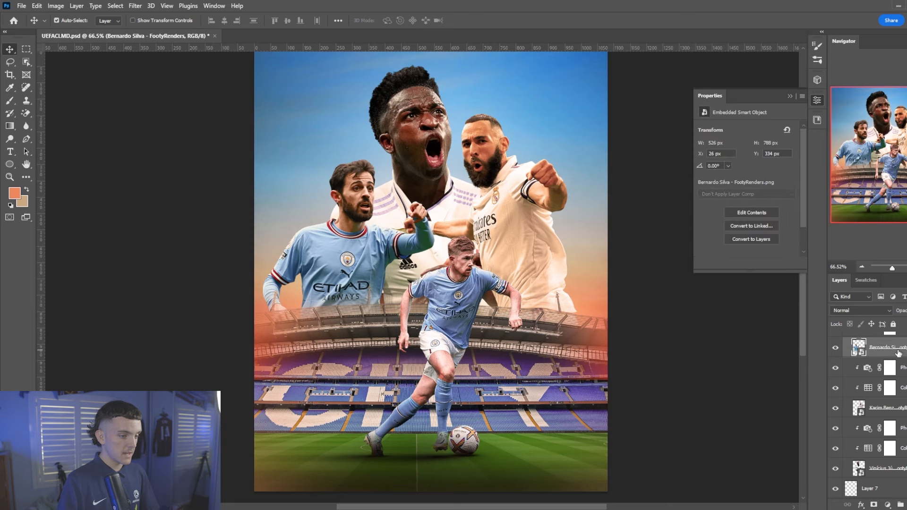
{"action": "key", "text": "ctrl+z"}
{"action": "key", "text": "ctrl+shift+z"}
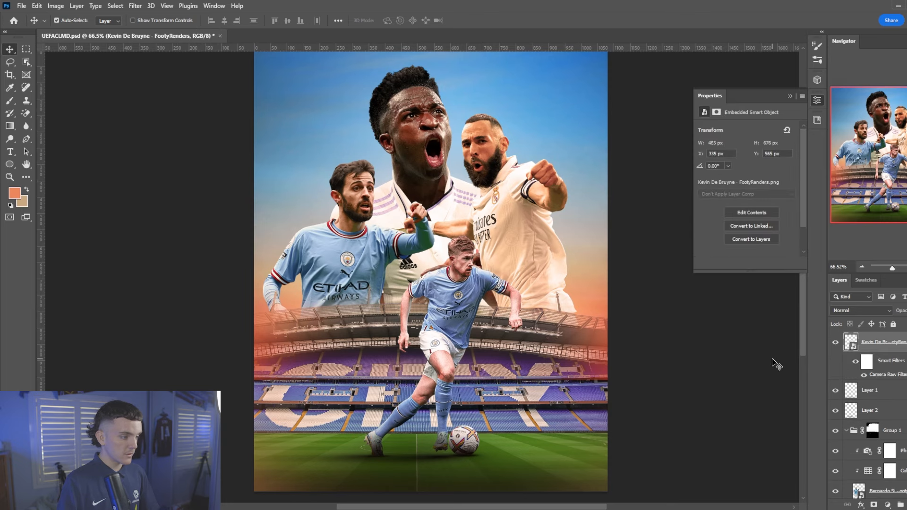
{"action": "left_click", "coordinate": [382, 243], "text": "ctrl"}
{"action": "scroll", "coordinate": [898, 412], "scroll_direction": "down", "scroll_amount": 5}
{"action": "left_click", "coordinate": [902, 408]}
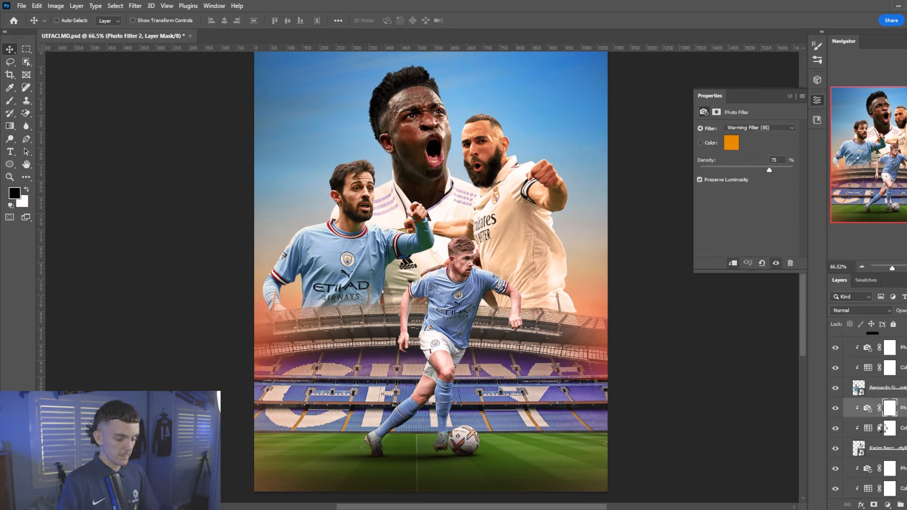
{"action": "key", "text": "ctrl+v"}
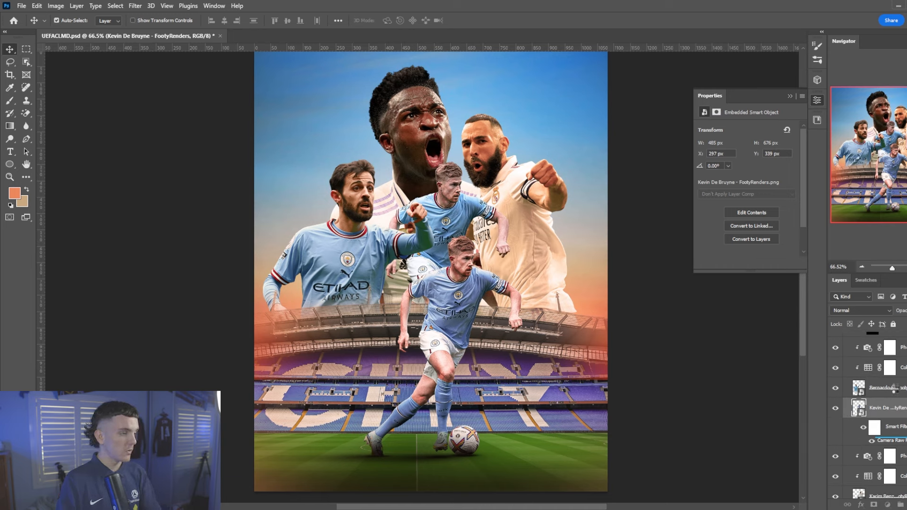
{"action": "key", "text": "ctrl+z"}
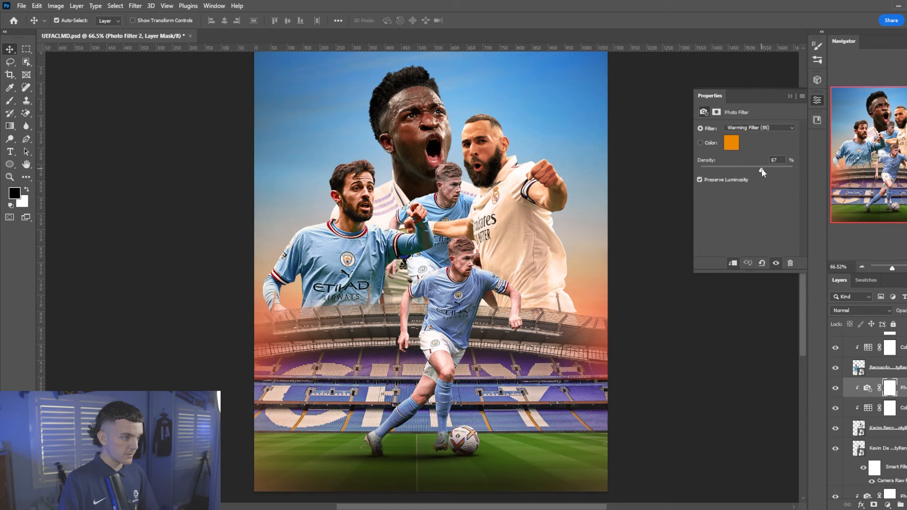
Delete the duplicate Kevin De Bruyne layer and ease the warming filter density to 54%
{"action": "left_click", "coordinate": [762, 169]}
{"action": "scroll", "coordinate": [885, 392], "scroll_direction": "down", "scroll_amount": 2}
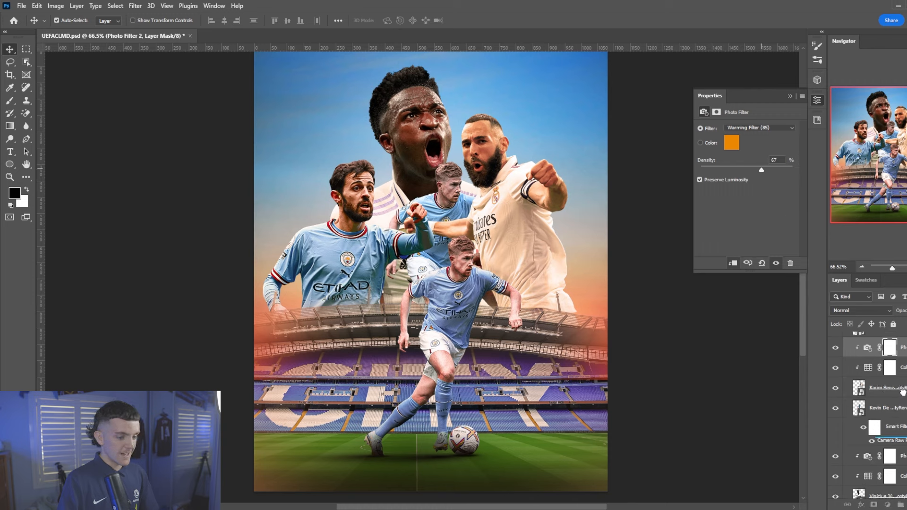
{"action": "left_click", "coordinate": [888, 407]}
{"action": "key", "text": "Delete"}
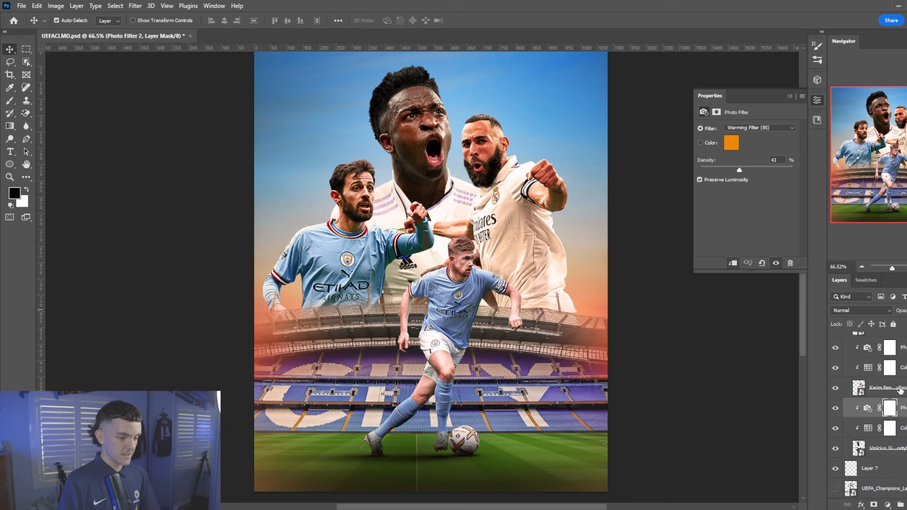
Select the upper photo filter's mask, then the Vinícius Júnior cut-out and Layer 7
{"action": "left_click", "coordinate": [889, 347]}
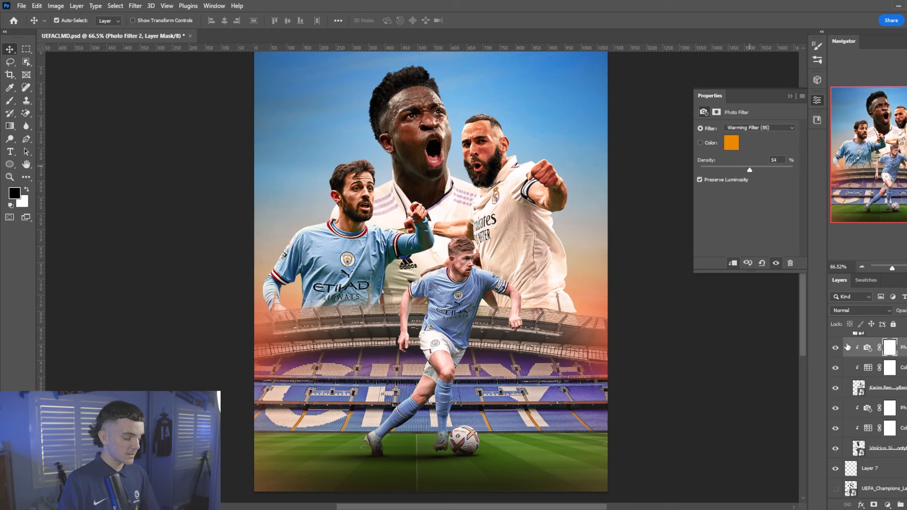
{"action": "scroll", "coordinate": [866, 383], "scroll_direction": "down", "scroll_amount": 5}
{"action": "scroll", "coordinate": [865, 383], "scroll_direction": "up", "scroll_amount": 5}
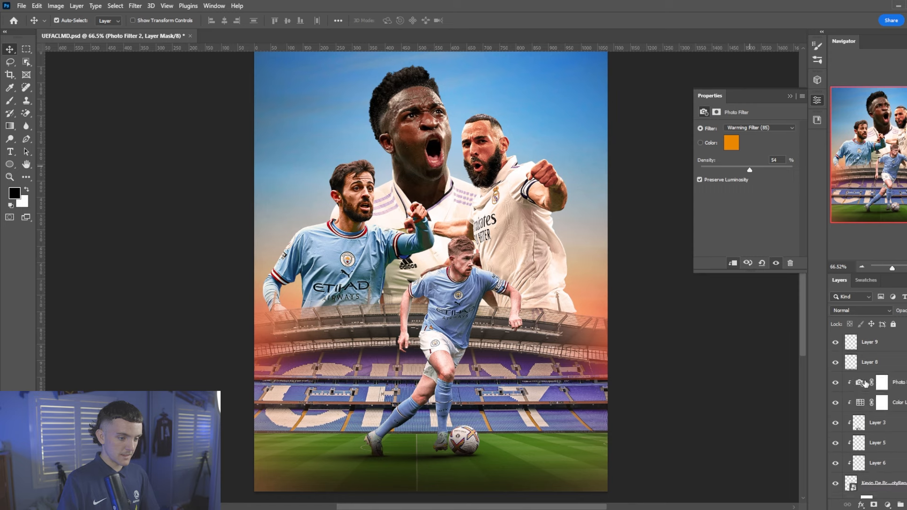
{"action": "left_click", "coordinate": [441, 196]}
{"action": "left_click", "coordinate": [895, 363]}
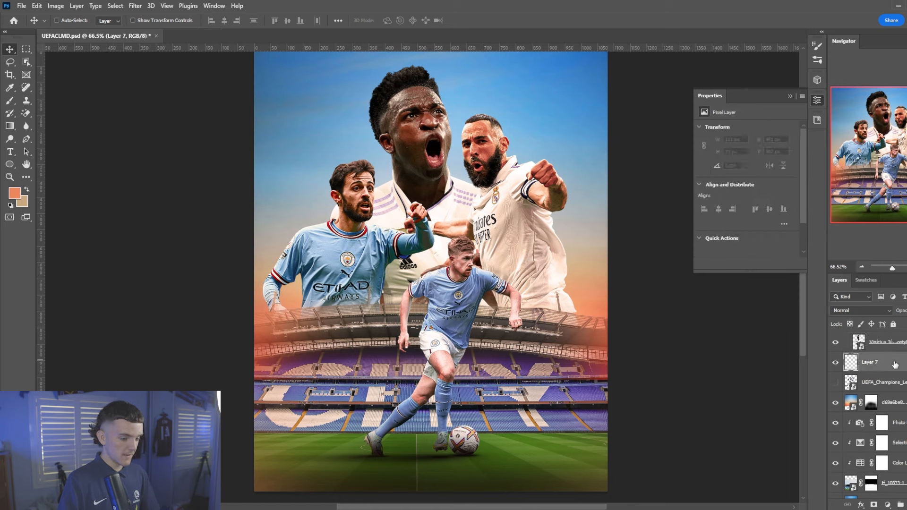
Move the Camera Raw smart filter onto the Vinícius layer to brighten his face
{"action": "key", "text": "ctrl+v"}
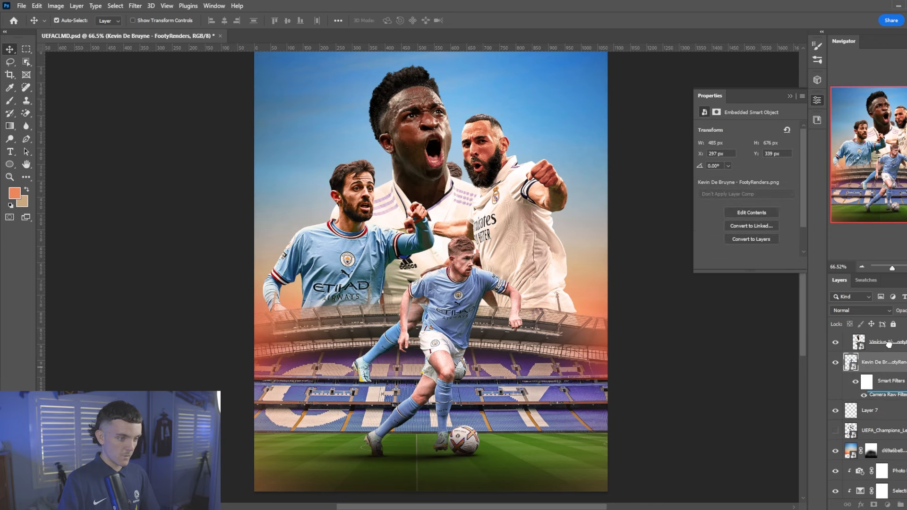
{"action": "left_click_drag", "start_coordinate": [887, 347], "coordinate": [890, 348]}
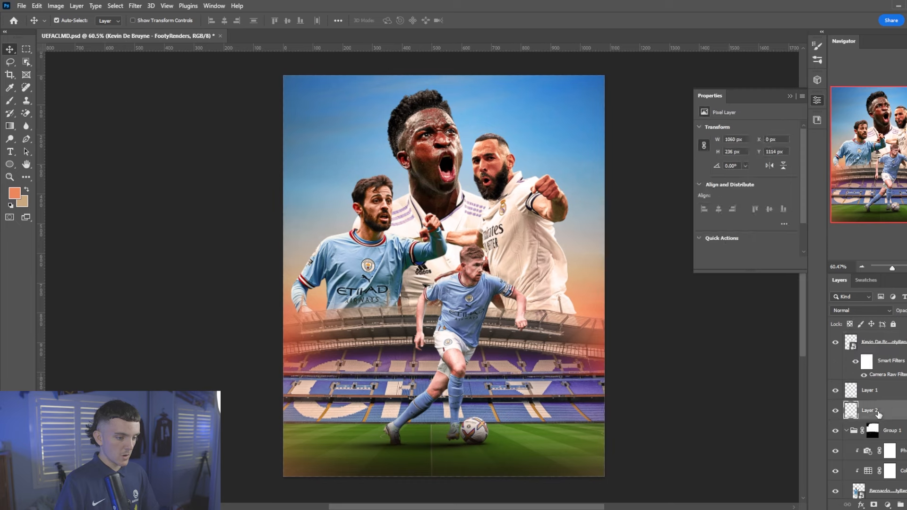
{"action": "left_click", "coordinate": [878, 411]}
{"action": "scroll", "coordinate": [879, 399], "scroll_direction": "up", "scroll_amount": 3}
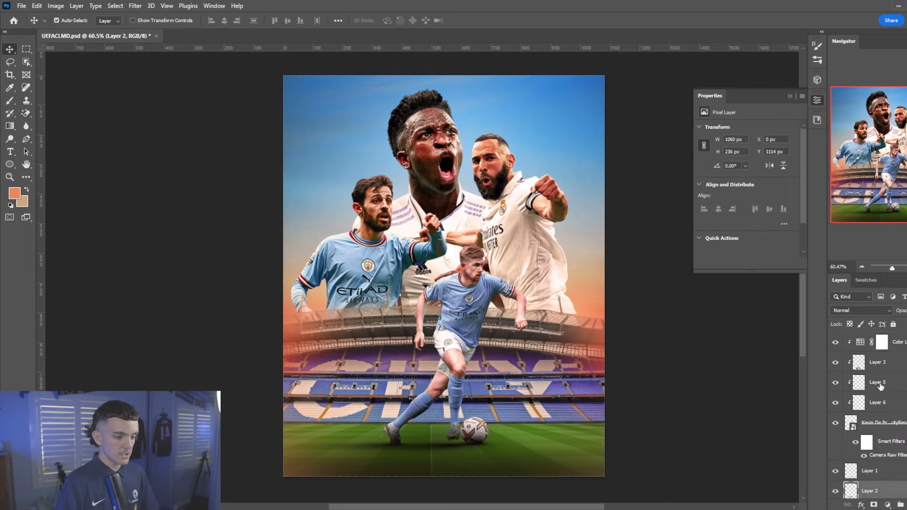
Scale the players group up to about 112% and shift it slightly left
{"action": "key", "text": "ctrl+t"}
{"action": "key", "text": "Return"}
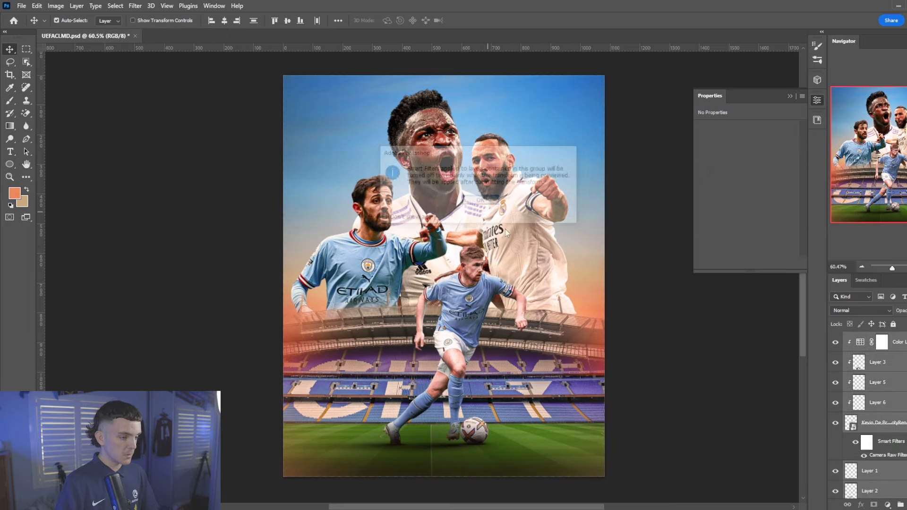
{"action": "key", "text": "Escape"}
{"action": "key", "text": "ctrl+t"}
{"action": "key", "text": "Return"}
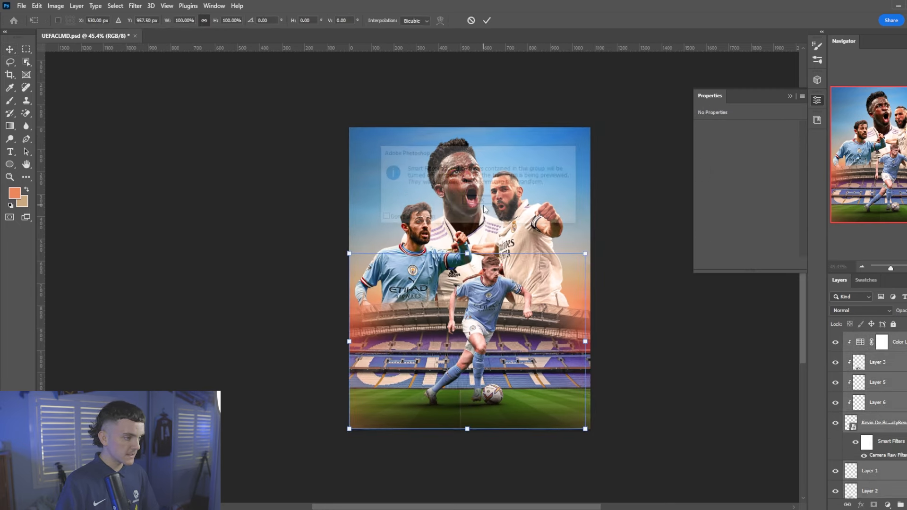
{"action": "left_click_drag", "start_coordinate": [586, 254], "coordinate": [615, 232]}
{"action": "left_click_drag", "start_coordinate": [573, 276], "coordinate": [563, 275]}
{"action": "key", "text": "Return"}
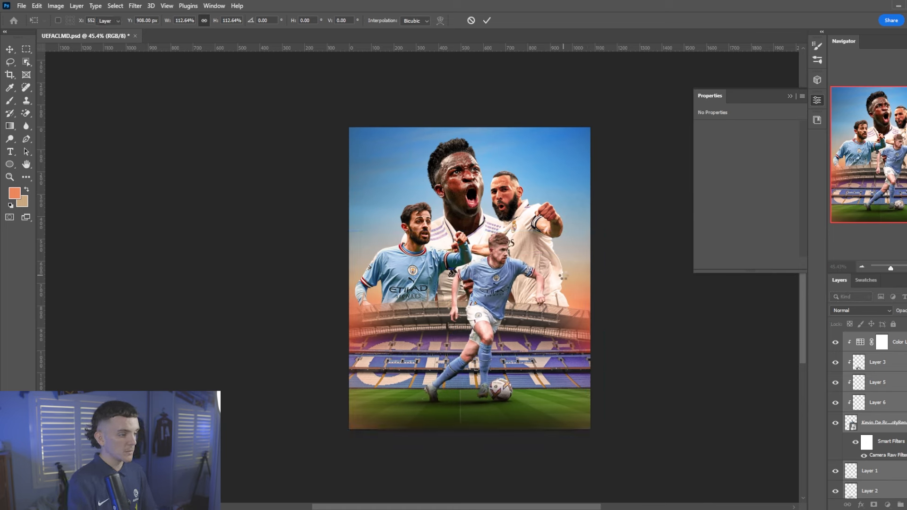
Enlarge the selected layer to about 102%
{"action": "key", "text": "ctrl+t"}
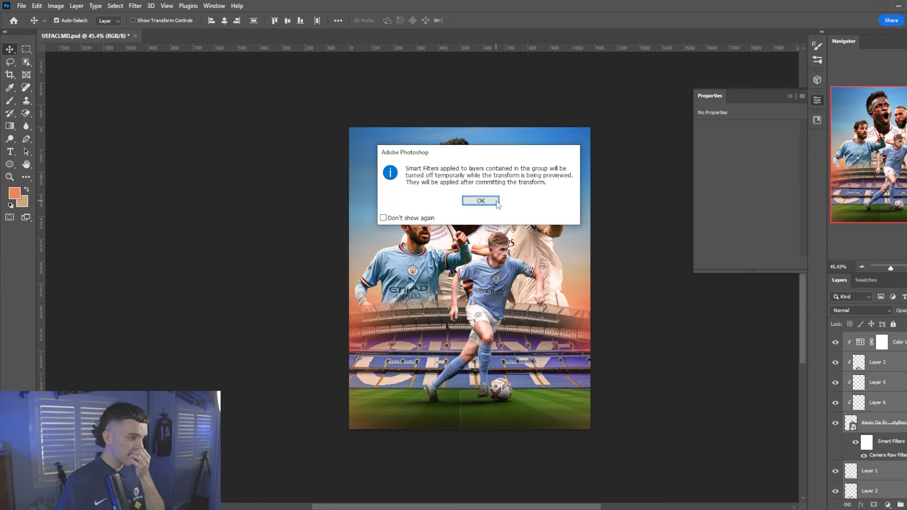
{"action": "key", "text": "Return"}
{"action": "left_click_drag", "start_coordinate": [606, 232], "coordinate": [615, 230]}
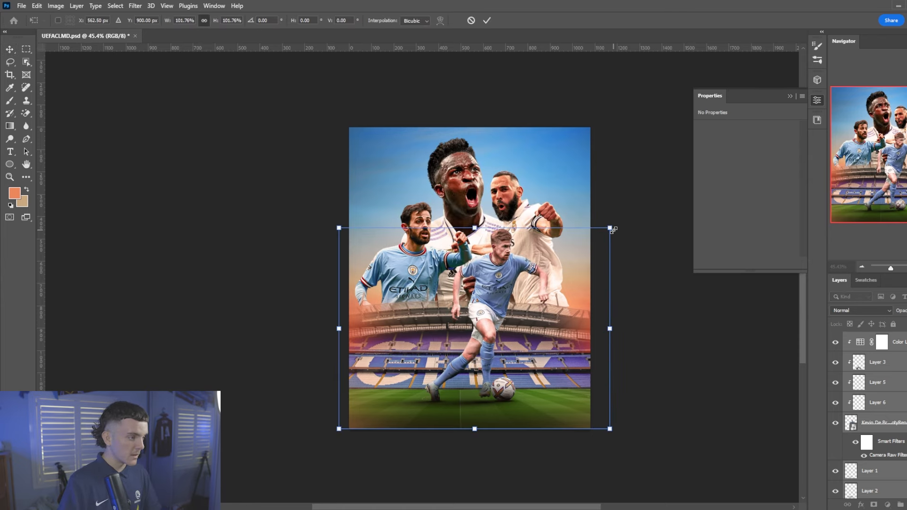
{"action": "key", "text": "Return"}
{"action": "scroll", "coordinate": [613, 229], "scroll_direction": "up", "scroll_amount": 2}
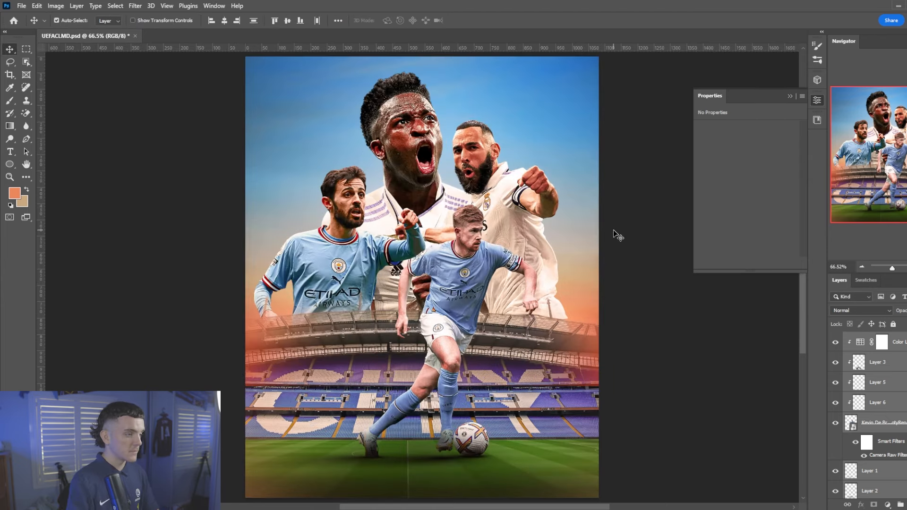
Slightly enlarge the Karim Benzema and Bernardo Silva cut-outs
{"action": "left_click", "coordinate": [491, 194]}
{"action": "key", "text": "ctrl+t"}
{"action": "left_click", "coordinate": [480, 201]}
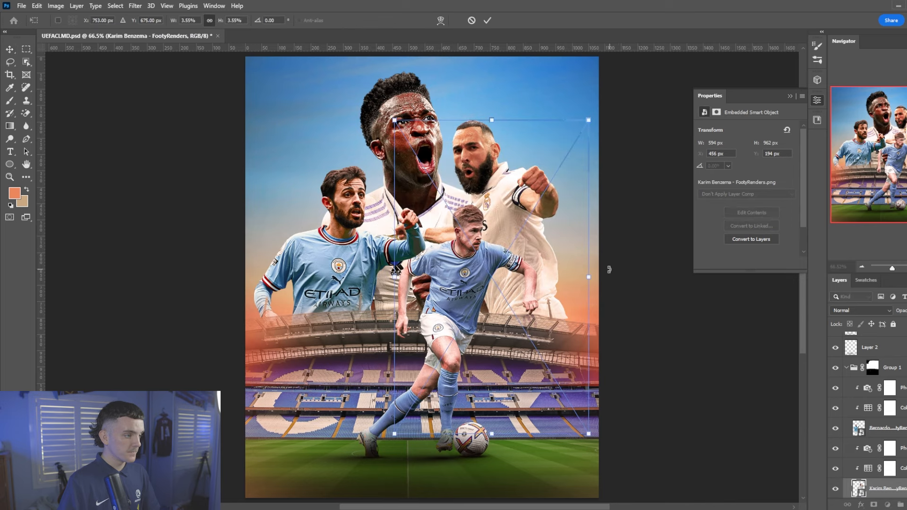
{"action": "left_click_drag", "start_coordinate": [594, 281], "coordinate": [605, 282]}
{"action": "left_click", "coordinate": [487, 20]}
{"action": "left_click", "coordinate": [347, 227]}
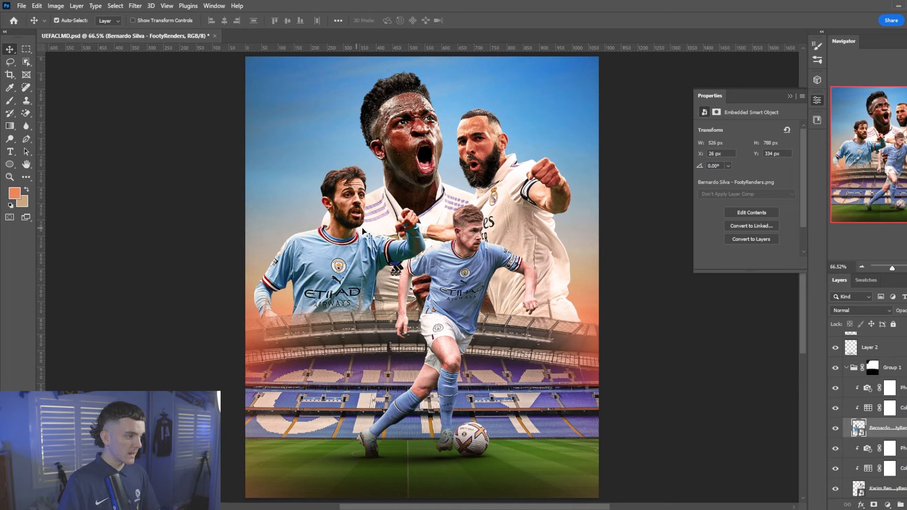
{"action": "key", "text": "ctrl+t"}
{"action": "left_click", "coordinate": [495, 200]}
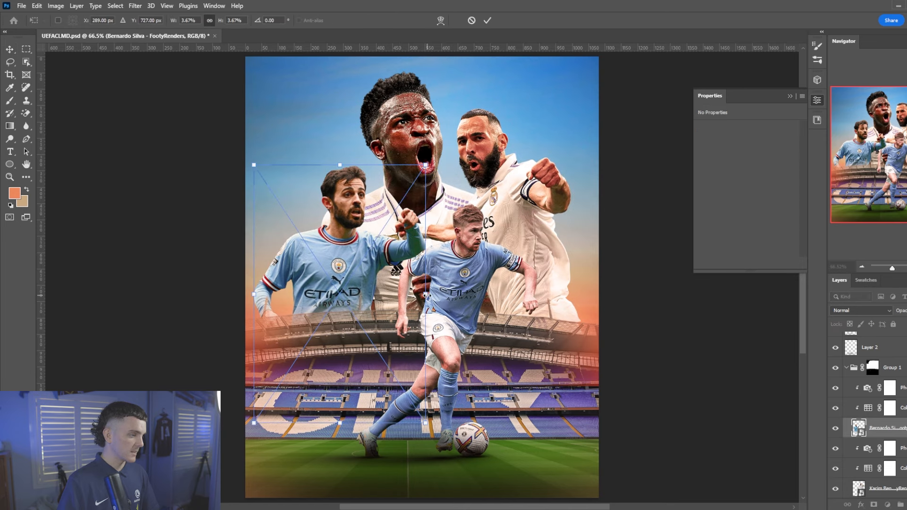
{"action": "left_click_drag", "start_coordinate": [426, 294], "coordinate": [444, 299]}
{"action": "left_click", "coordinate": [487, 21]}
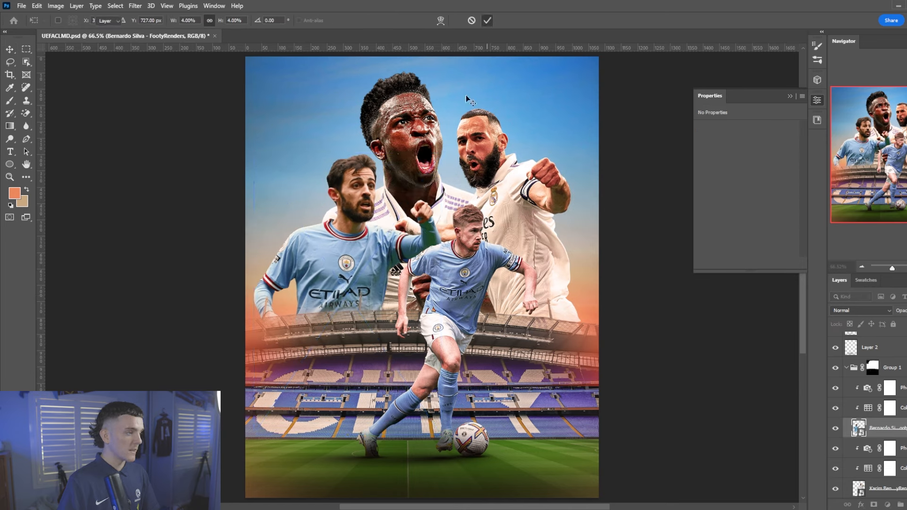
Begin scaling up the Vinícius Júnior cut-out
{"action": "left_click", "coordinate": [421, 152]}
{"action": "key", "text": "ctrl+t"}
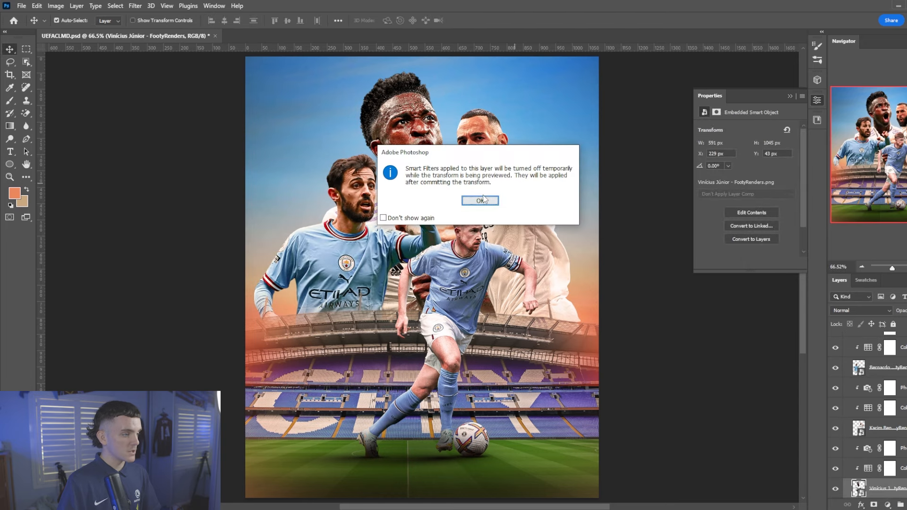
{"action": "left_click", "coordinate": [480, 201]}
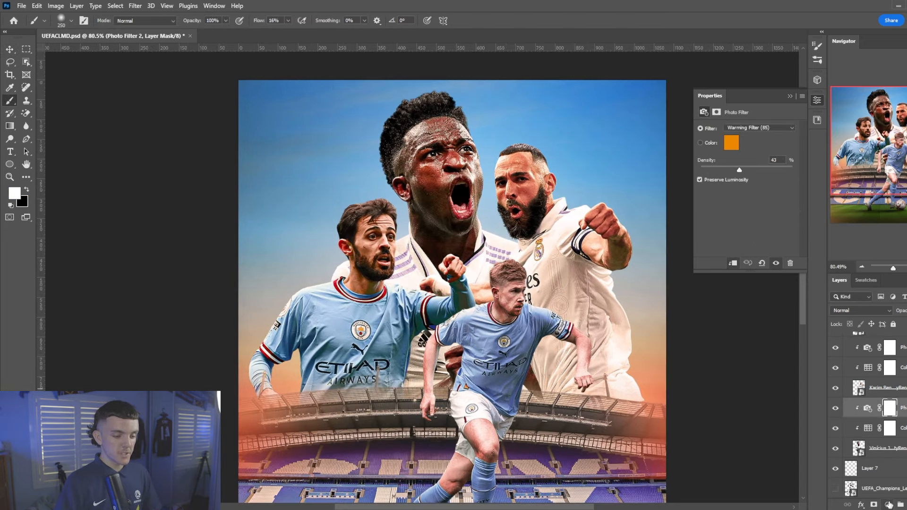
Add a new Photo Filter adjustment layer set to the Blue preset
{"action": "left_click", "coordinate": [889, 504]}
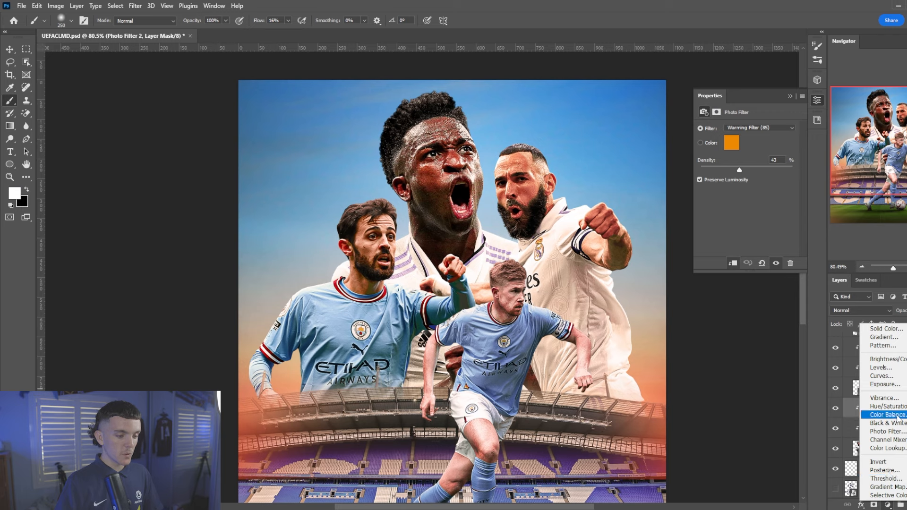
{"action": "left_click", "coordinate": [888, 431]}
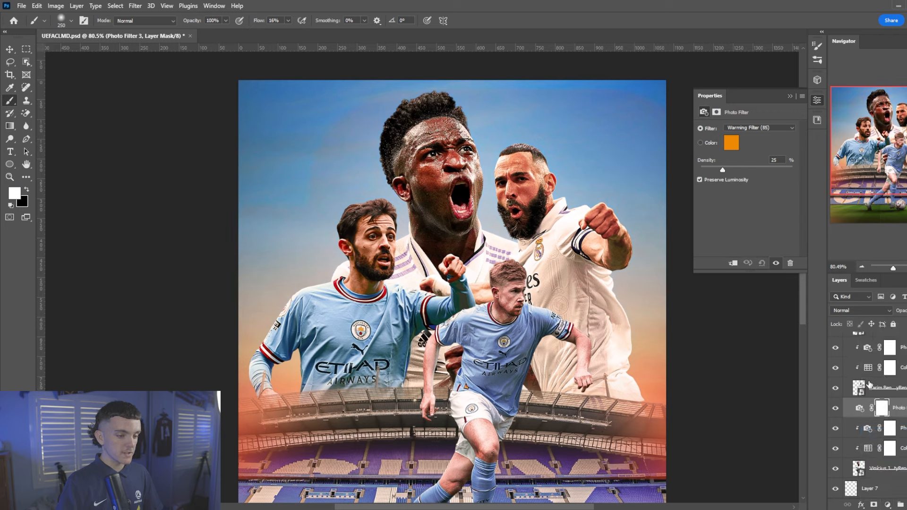
{"action": "left_click", "coordinate": [757, 129]}
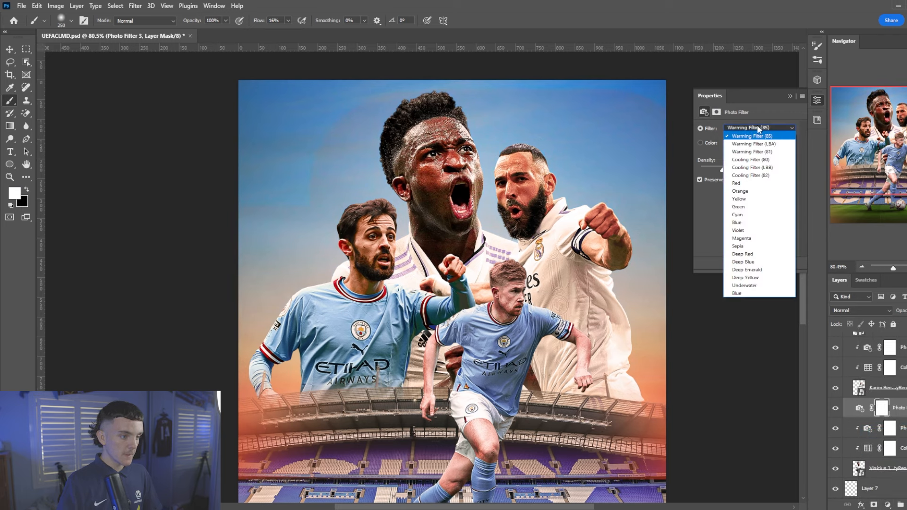
{"action": "left_click", "coordinate": [746, 223]}
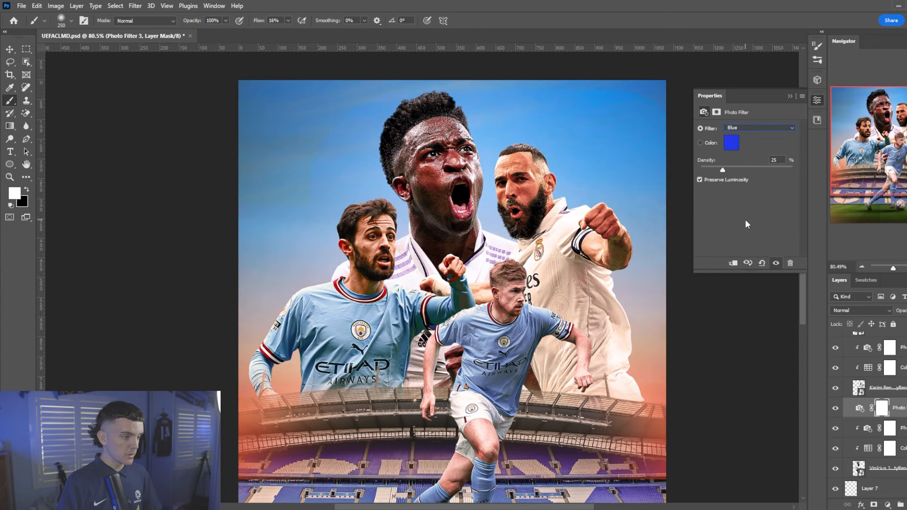
Change the filter colour to a lighter blue and clip it to the player layer below
{"action": "left_click", "coordinate": [730, 143]}
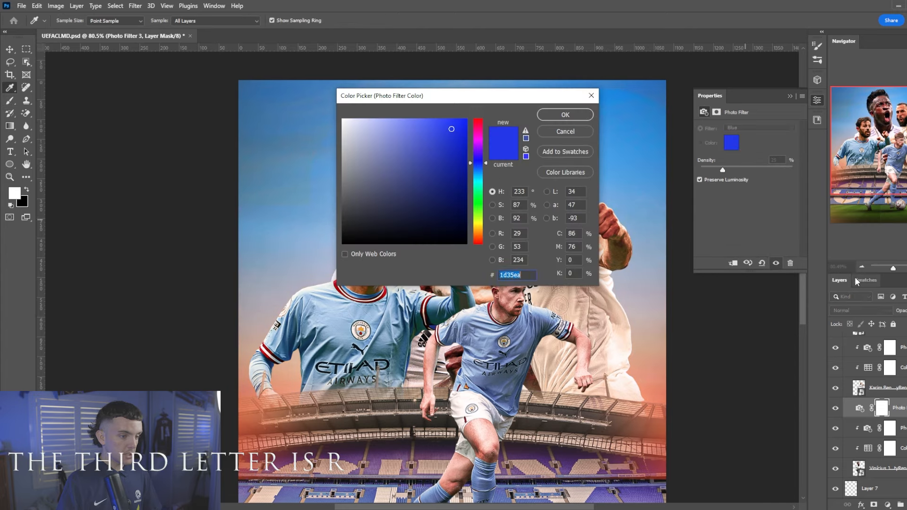
{"action": "left_click", "coordinate": [865, 280]}
{"action": "left_click", "coordinate": [851, 312]}
{"action": "left_click", "coordinate": [562, 114]}
{"action": "key", "text": "b"}
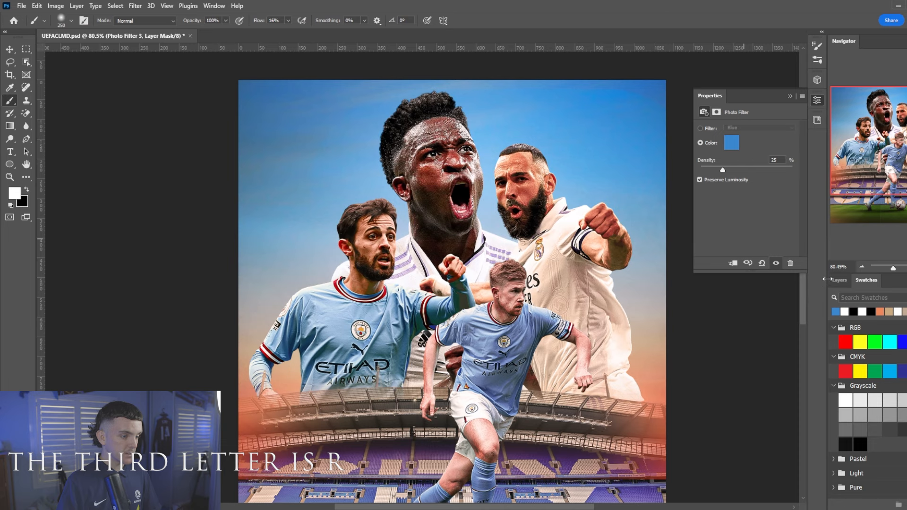
{"action": "left_click", "coordinate": [839, 280]}
{"action": "right_click", "coordinate": [887, 421]}
{"action": "left_click", "coordinate": [824, 284]}
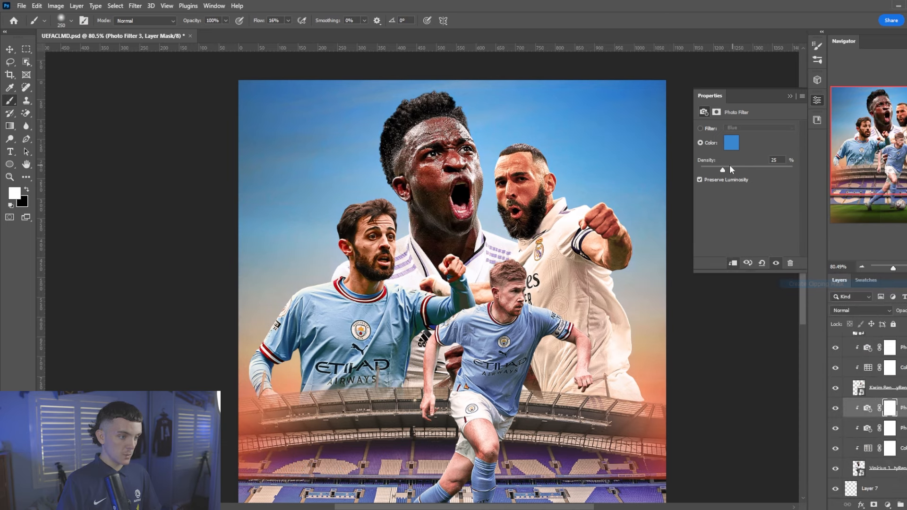
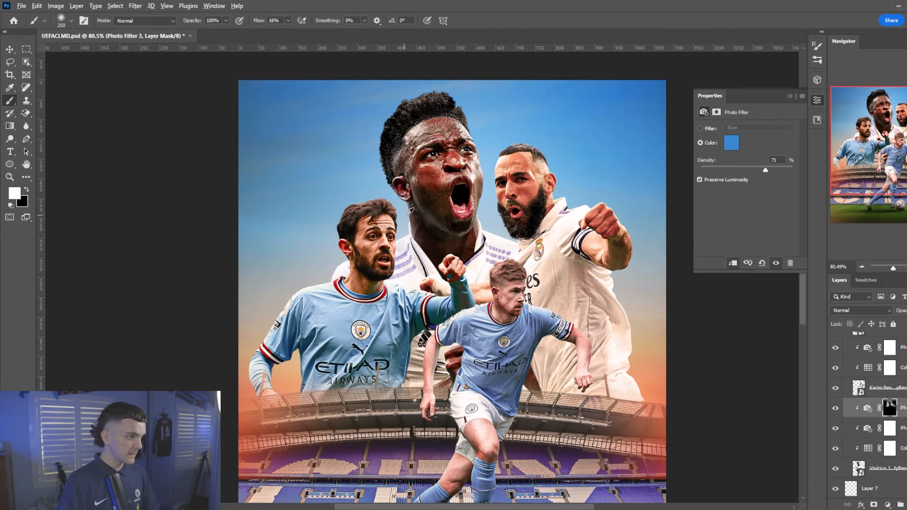
Alt-drag a copy of the masked 71% blue Photo Filter from Karim's layer to just below Bernardo's layer
{"action": "scroll", "coordinate": [410, 211], "scroll_direction": "down", "scroll_amount": 1}
{"action": "scroll", "coordinate": [410, 211], "scroll_direction": "up", "scroll_amount": 2}
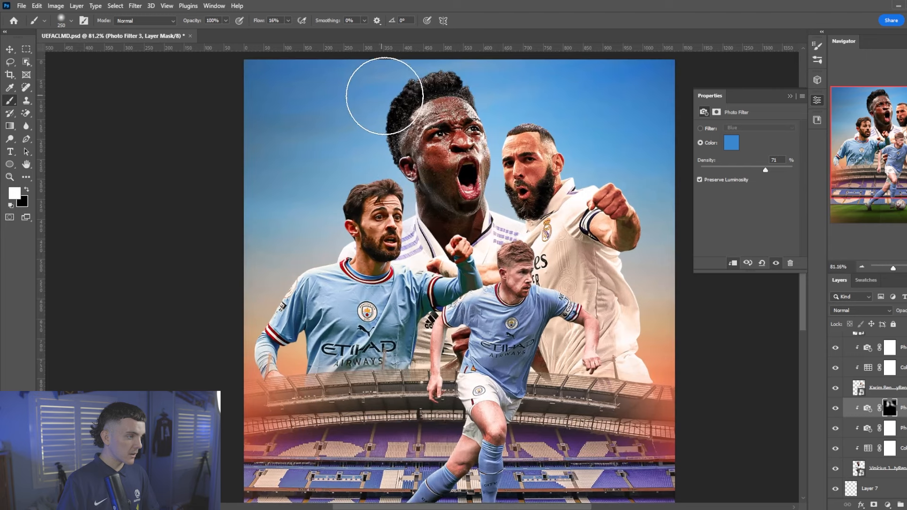
{"action": "scroll", "coordinate": [751, 352], "scroll_direction": "up", "scroll_amount": 1}
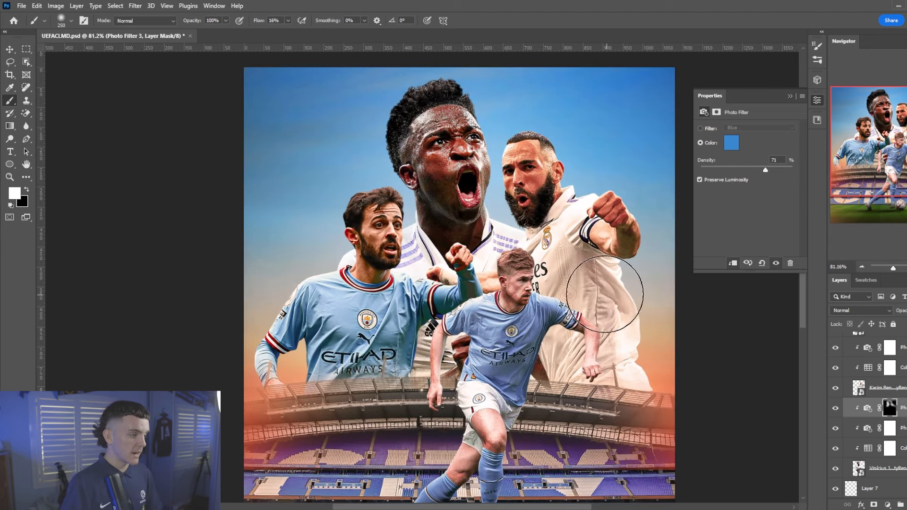
{"action": "key", "text": "v"}
{"action": "left_click", "coordinate": [603, 250]}
{"action": "scroll", "coordinate": [888, 410], "scroll_direction": "up", "scroll_amount": 1}
{"action": "left_click", "coordinate": [903, 370]}
{"action": "left_click_drag", "start_coordinate": [900, 432], "coordinate": [905, 363], "text": "alt"}
Clip the copied Photo Filter, fill its mask black, and paint the blue tint back along the arm
{"action": "right_click", "coordinate": [899, 368]}
{"action": "left_click", "coordinate": [838, 284]}
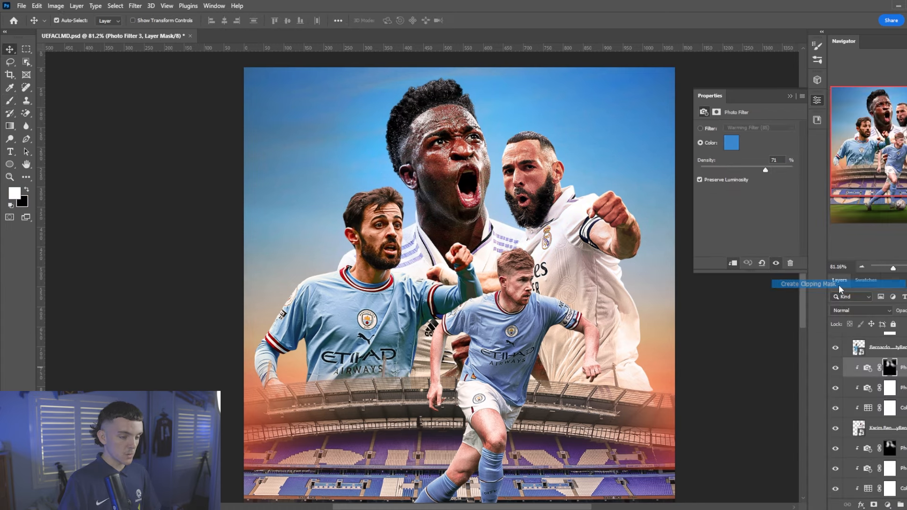
{"action": "key", "text": "alt+BackSpace"}
{"action": "key", "text": "ctrl+i"}
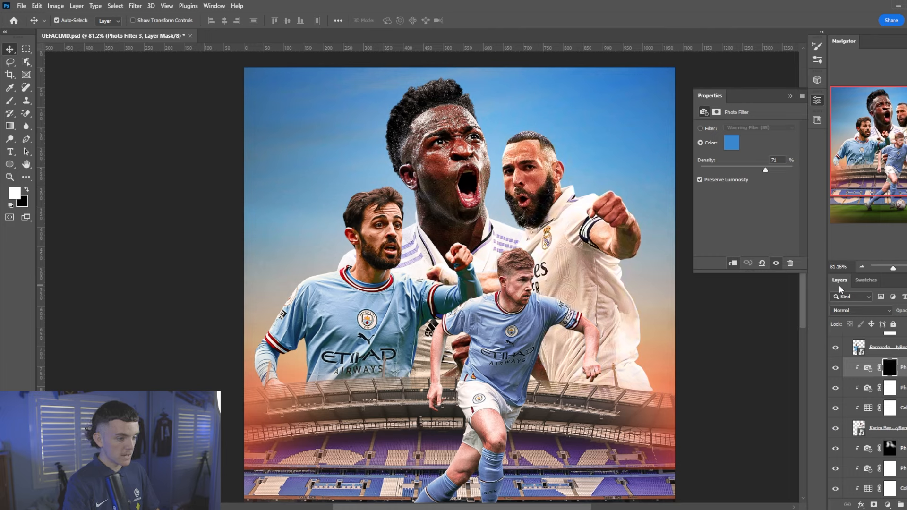
{"action": "key", "text": "b"}
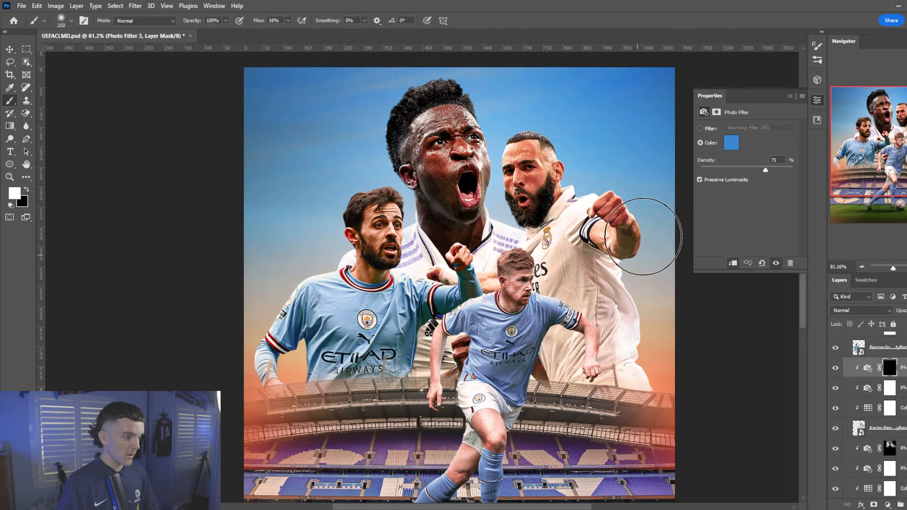
{"action": "mouse_move", "coordinate": [595, 179]}
{"action": "left_mouse_down"}
{"action": "mouse_move", "coordinate": [545, 128]}
{"action": "mouse_move", "coordinate": [504, 130]}
{"action": "mouse_move", "coordinate": [484, 178]}
{"action": "mouse_move", "coordinate": [499, 217]}
{"action": "mouse_move", "coordinate": [510, 347]}
{"action": "left_mouse_up"}
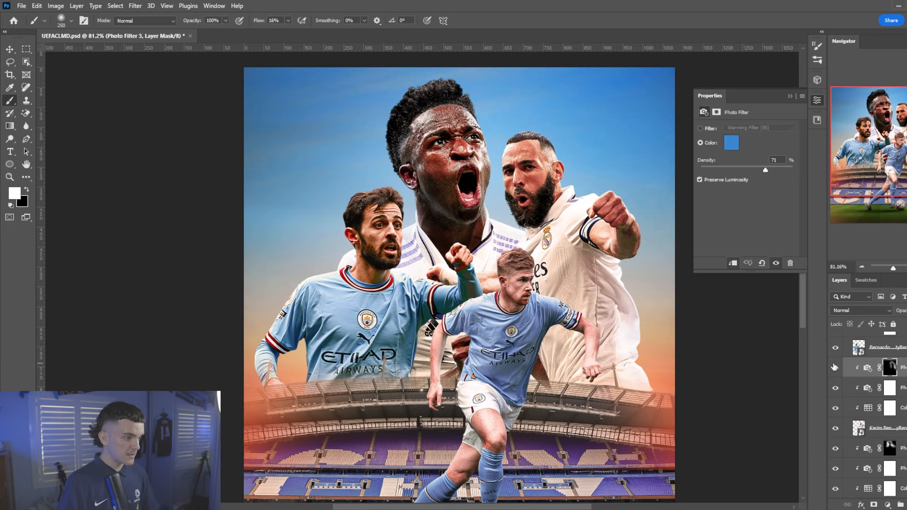
{"action": "scroll", "coordinate": [472, 265], "scroll_direction": "down", "scroll_amount": 2}
{"action": "scroll", "coordinate": [463, 283], "scroll_direction": "up", "scroll_amount": 1}
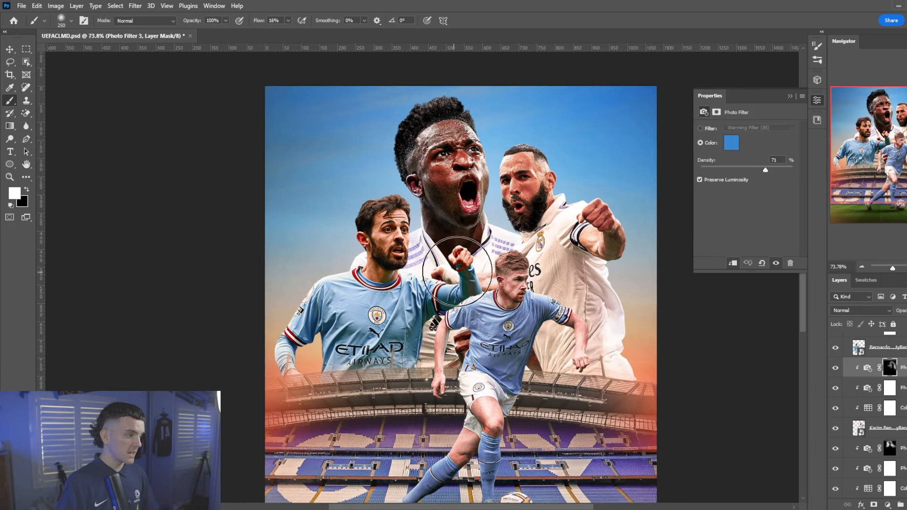
Copy the filter above Group 1, clip it, and paint blue onto the left player's shoulder
{"action": "key", "text": "v"}
{"action": "left_click", "coordinate": [357, 300]}
{"action": "scroll", "coordinate": [859, 376], "scroll_direction": "up", "scroll_amount": 3}
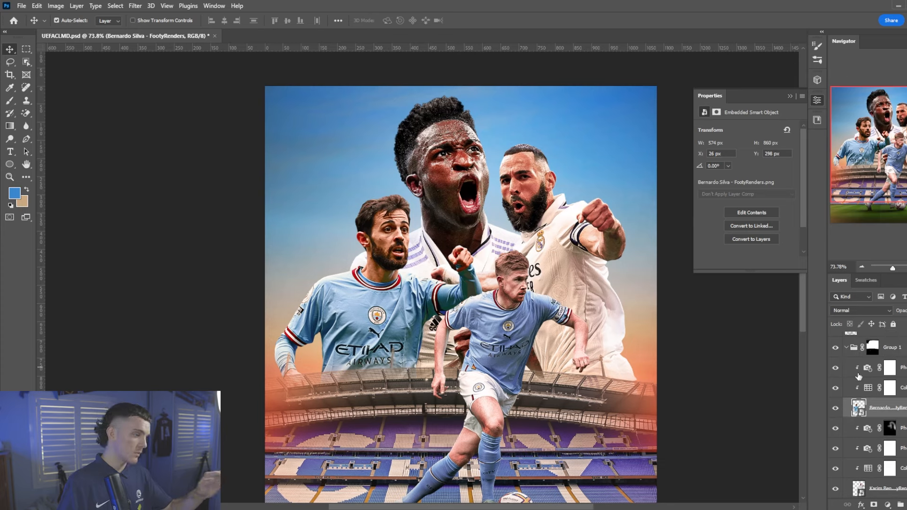
{"action": "left_click_drag", "start_coordinate": [904, 431], "coordinate": [902, 362]}
{"action": "right_click", "coordinate": [902, 369]}
{"action": "left_click", "coordinate": [858, 285]}
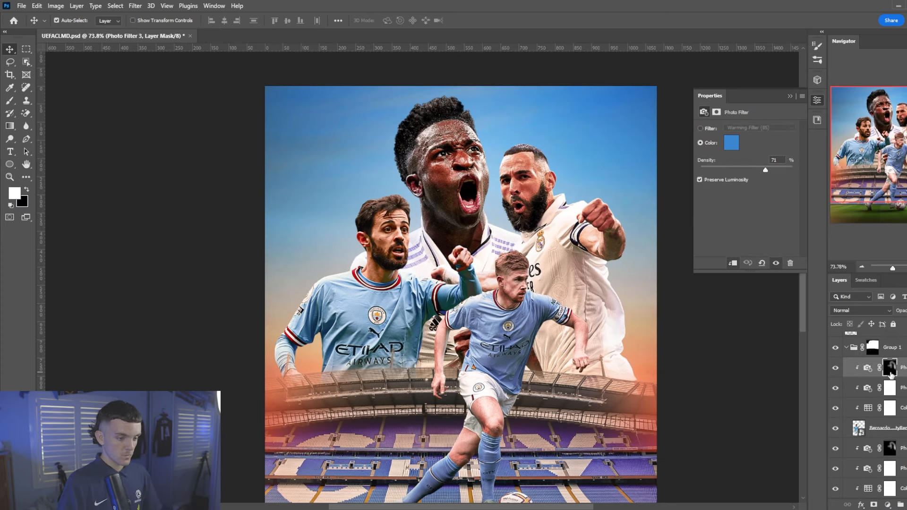
{"action": "scroll", "coordinate": [299, 326], "scroll_direction": "up", "scroll_amount": 3}
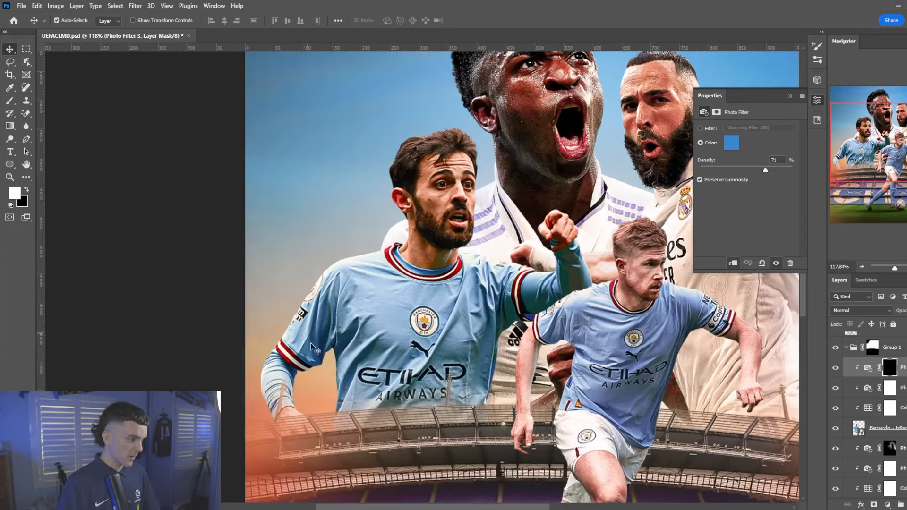
{"action": "key", "text": "b"}
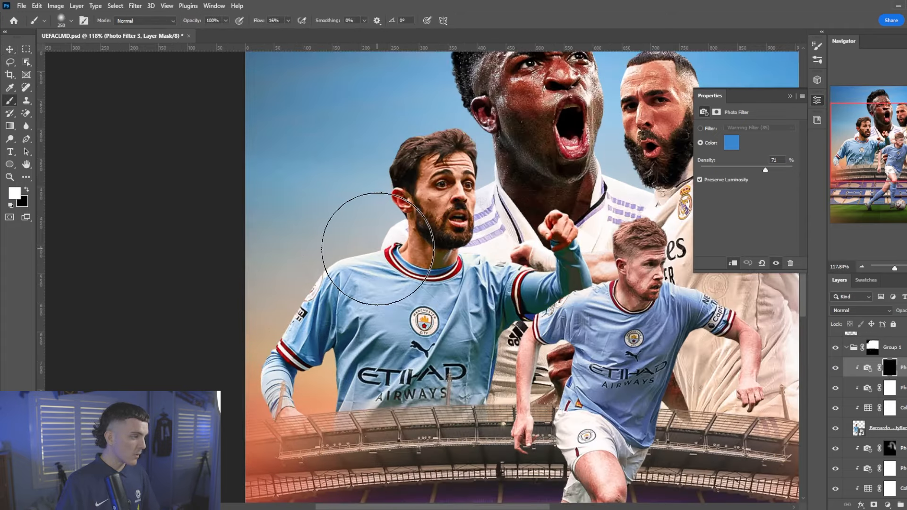
{"action": "left_click_drag", "start_coordinate": [506, 230], "coordinate": [571, 205]}
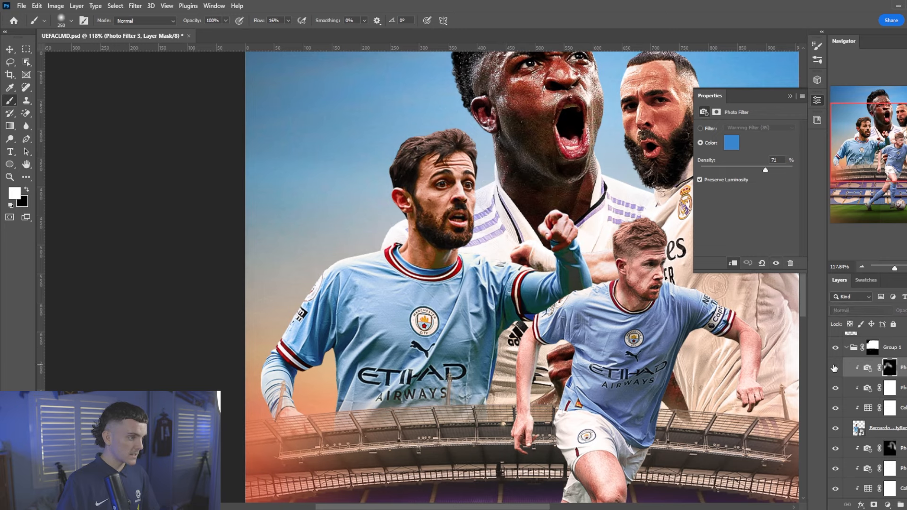
Fit the whole poster in the window to review the blue tint
{"action": "key", "text": "ctrl+0"}
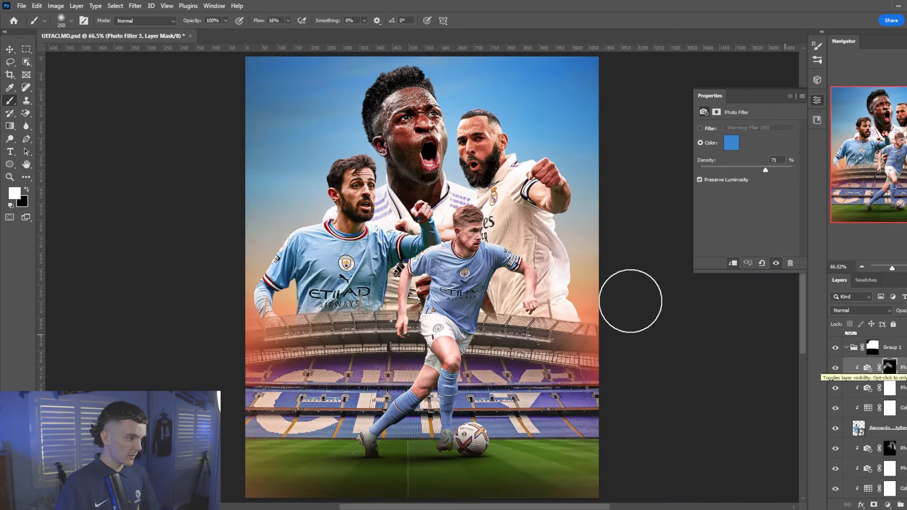
{"action": "scroll", "coordinate": [412, 219], "scroll_direction": "down", "scroll_amount": 2}
{"action": "scroll", "coordinate": [285, 216], "scroll_direction": "up", "scroll_amount": 2}
{"action": "scroll", "coordinate": [284, 215], "scroll_direction": "down", "scroll_amount": 1}
{"action": "scroll", "coordinate": [284, 216], "scroll_direction": "up", "scroll_amount": 1}
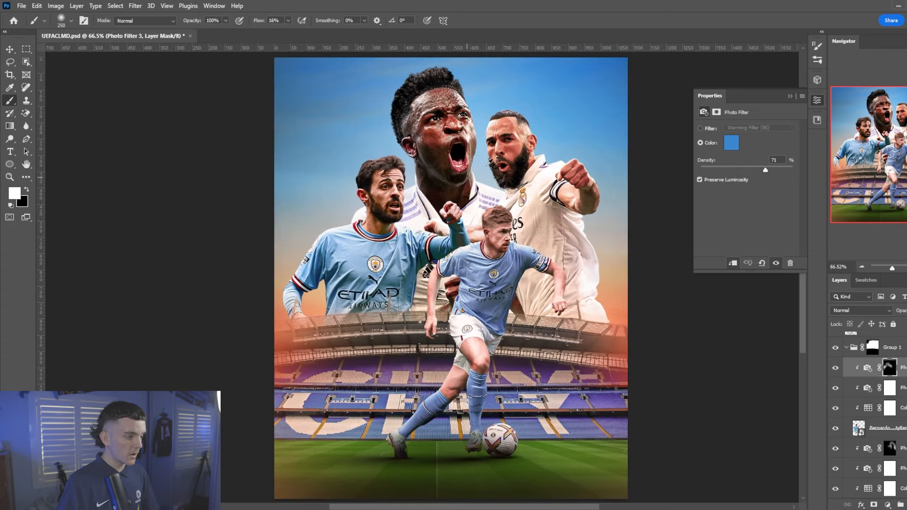
{"action": "scroll", "coordinate": [527, 122], "scroll_direction": "down", "scroll_amount": 1}
{"action": "scroll", "coordinate": [374, 152], "scroll_direction": "up", "scroll_amount": 1}
On a new layer, dab soft white light behind the left player with a 500 px brush
{"action": "key", "text": "v"}
{"action": "key", "text": "ctrl+shift+alt+n"}
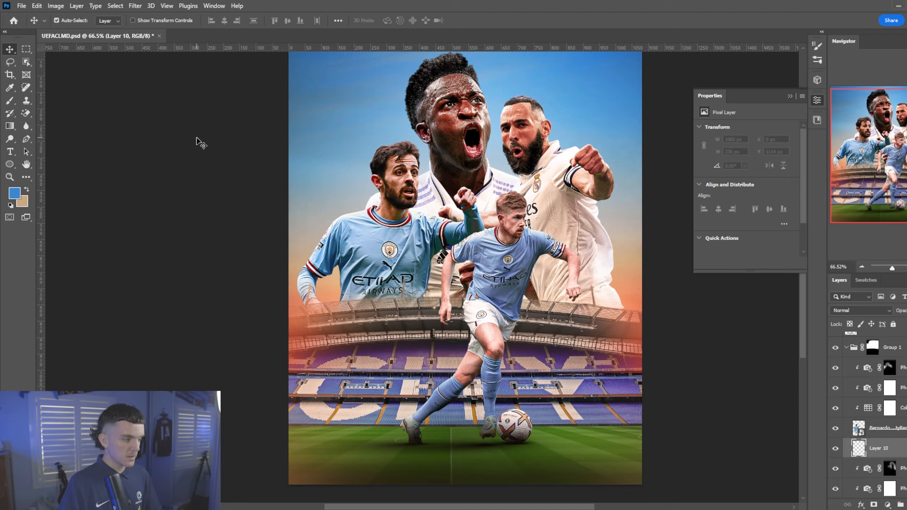
{"action": "key", "text": "b"}
{"action": "key", "text": "x"}
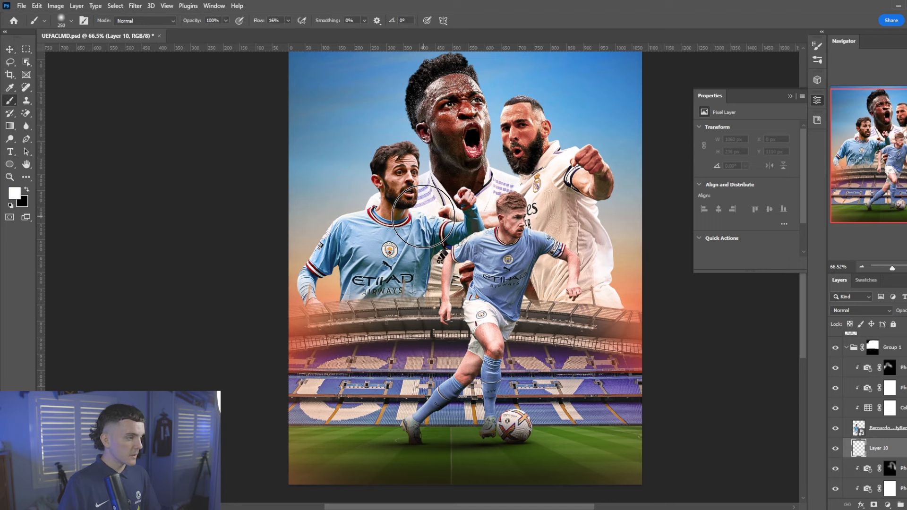
{"action": "key", "text": "bracketright"}
{"action": "key", "text": "bracketright"}
{"action": "key", "text": "bracketright"}
{"action": "left_click", "coordinate": [402, 251]}
{"action": "left_click", "coordinate": [399, 251]}
{"action": "left_click", "coordinate": [407, 249]}
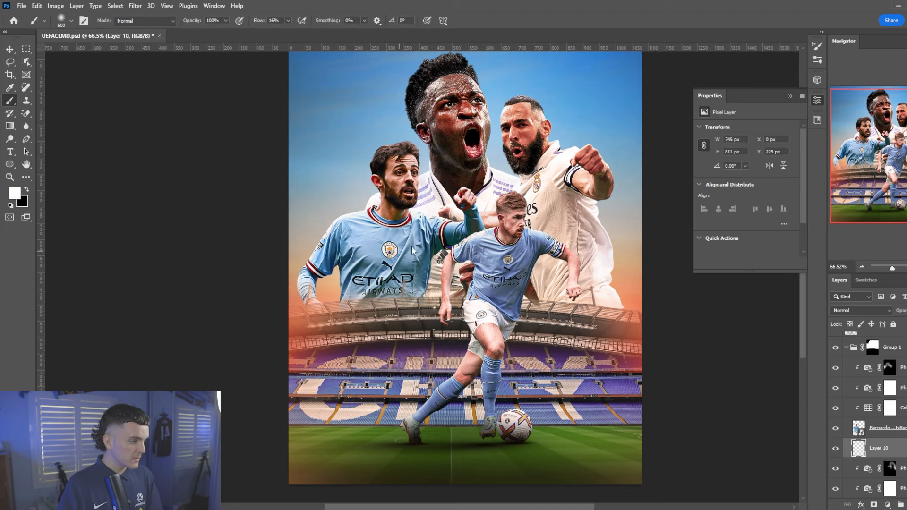
{"action": "left_click", "coordinate": [413, 247]}
{"action": "left_click", "coordinate": [413, 246]}
{"action": "left_click", "coordinate": [413, 246]}
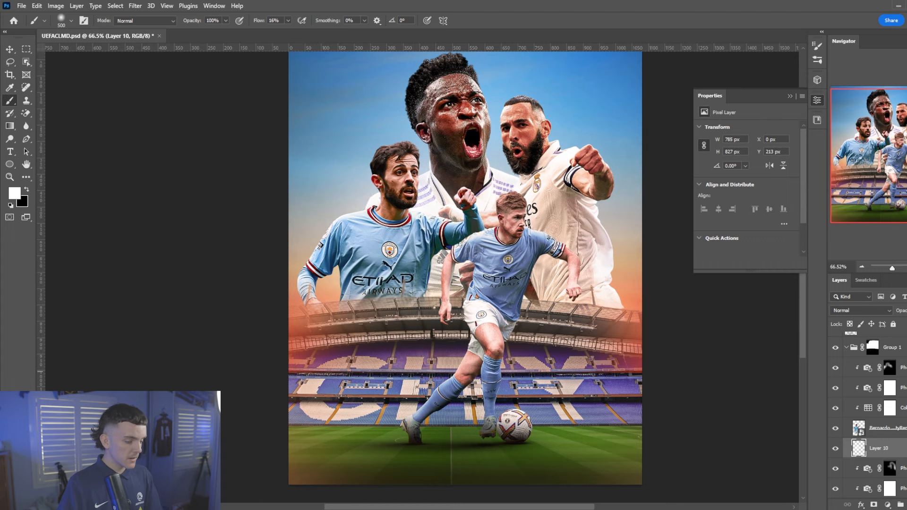
Add an empty layer above the masked Photo Filter layer
{"action": "scroll", "coordinate": [902, 420], "scroll_direction": "down", "scroll_amount": 3}
{"action": "left_click", "coordinate": [901, 410]}
{"action": "left_click", "coordinate": [901, 428]}
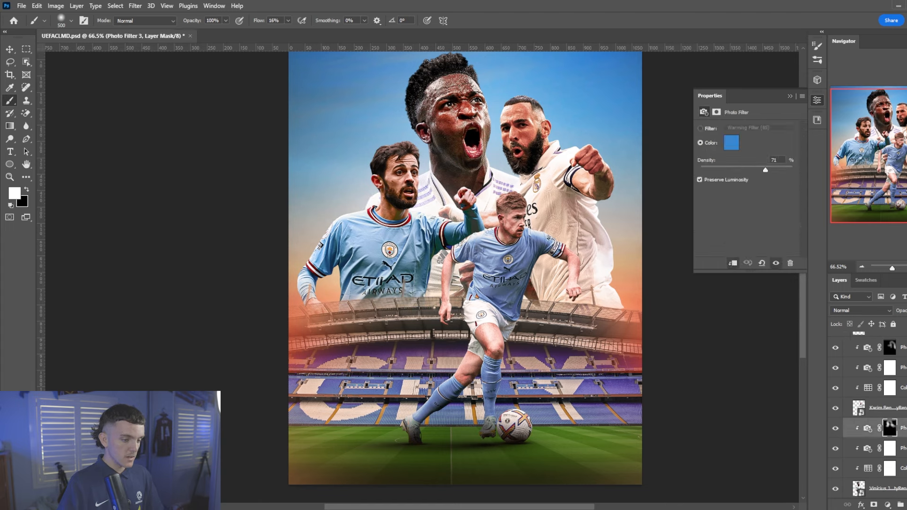
{"action": "key", "text": "ctrl+shift+alt+n"}
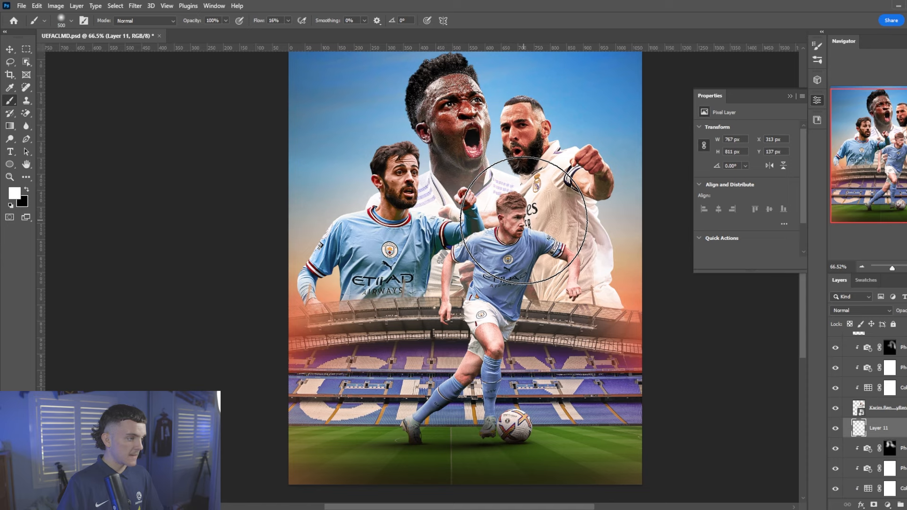
In Group 1, add a layer and dab white light around the front player's head at 250 and 300 px
{"action": "scroll", "coordinate": [884, 402], "scroll_direction": "up", "scroll_amount": 3}
{"action": "key", "text": "v"}
{"action": "left_click", "coordinate": [885, 376]}
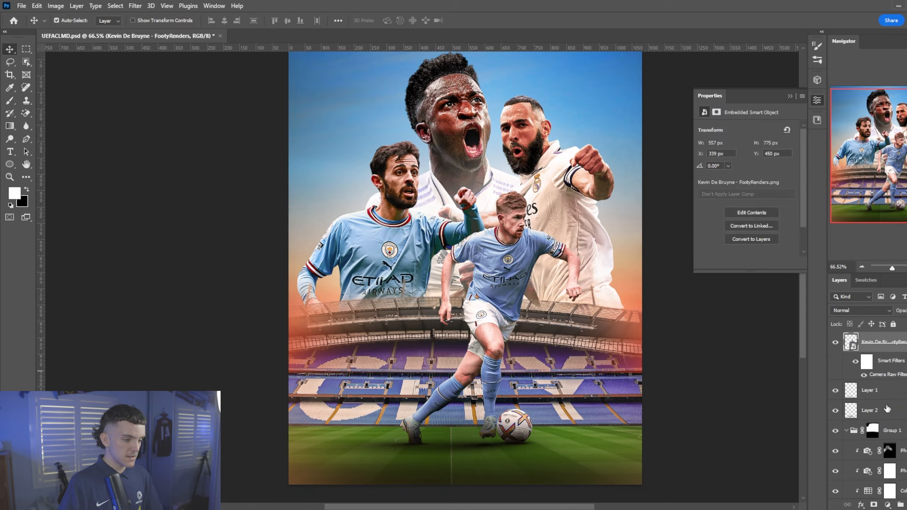
{"action": "left_click", "coordinate": [887, 409]}
{"action": "left_click", "coordinate": [887, 430]}
{"action": "key", "text": "ctrl+shift+alt+n"}
{"action": "key", "text": "b"}
{"action": "key", "text": "bracketleft"}
{"action": "key", "text": "bracketleft"}
{"action": "key", "text": "bracketleft"}
{"action": "key", "text": "bracketleft"}
{"action": "key", "text": "bracketleft"}
{"action": "key", "text": "bracketleft"}
{"action": "left_click", "coordinate": [477, 252]}
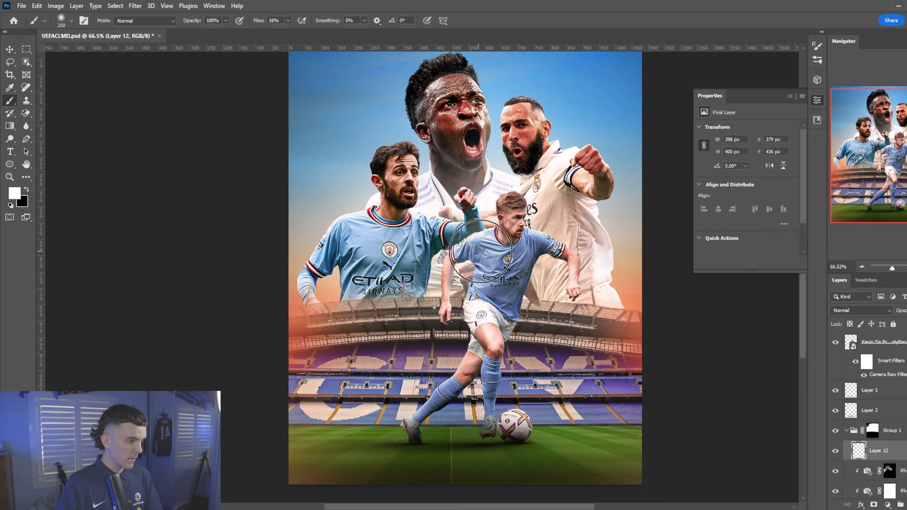
{"action": "key", "text": "bracketright"}
{"action": "left_click", "coordinate": [505, 261]}
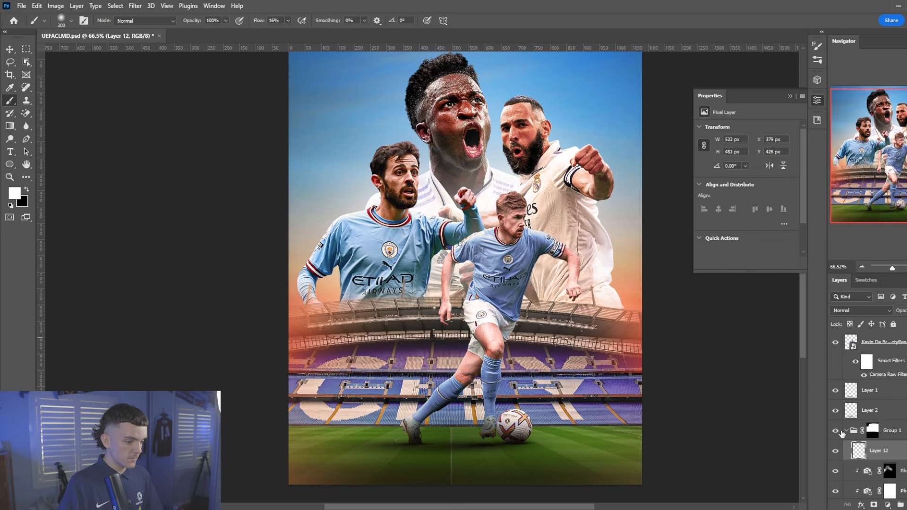
Select Layer 11 in the layer stack
{"action": "key", "text": "v"}
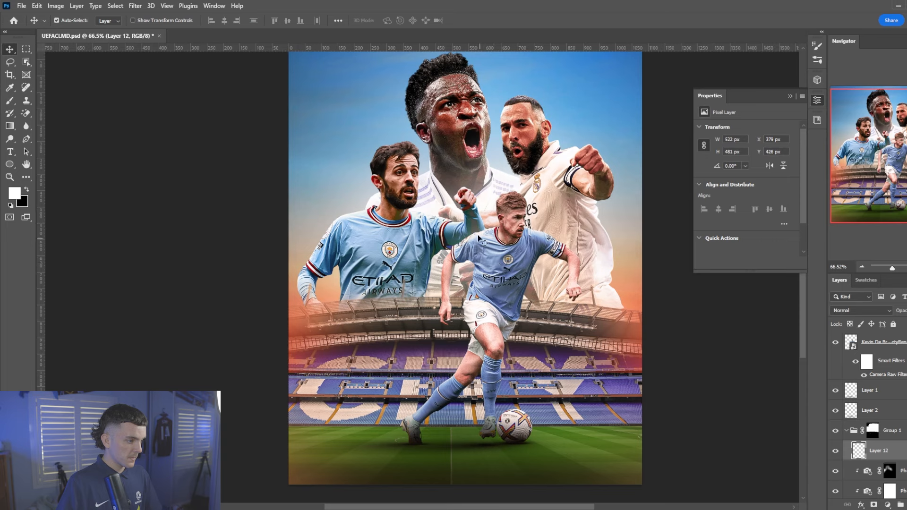
{"action": "scroll", "coordinate": [477, 235], "scroll_direction": "down", "scroll_amount": 2}
{"action": "scroll", "coordinate": [458, 226], "scroll_direction": "up", "scroll_amount": 1}
{"action": "left_click", "coordinate": [461, 194]}
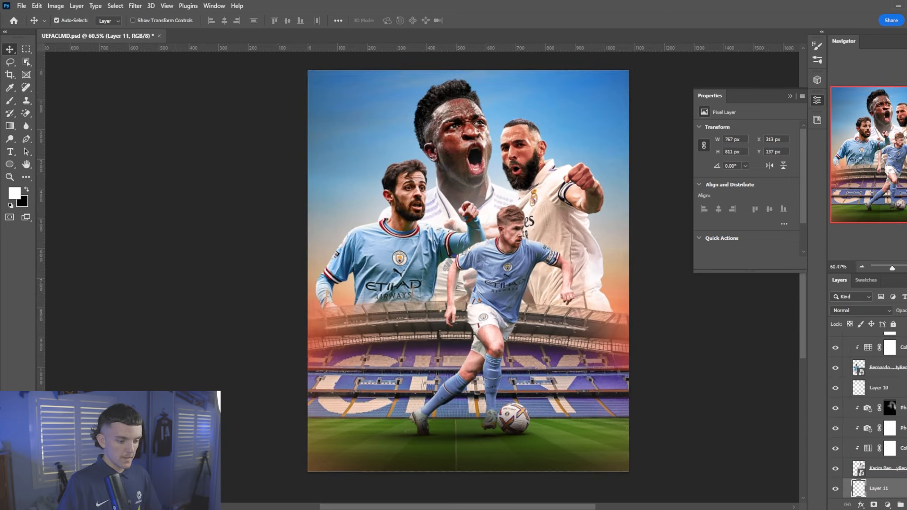
{"action": "scroll", "coordinate": [888, 425], "scroll_direction": "down", "scroll_amount": 2}
Add a clipped Linear Dodge (Add) layer above the second Photo Filter with a 150 px light stroke, at reduced opacity
{"action": "left_click", "coordinate": [901, 468]}
{"action": "key", "text": "ctrl+shift+alt+n"}
{"action": "key", "text": "ctrl+alt+g"}
{"action": "key", "text": "b"}
{"action": "scroll", "coordinate": [424, 108], "scroll_direction": "up", "scroll_amount": 7}
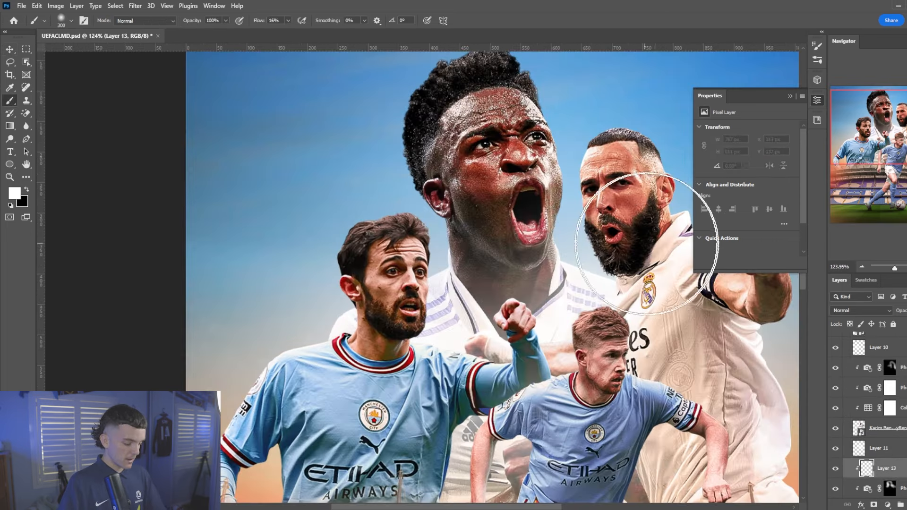
{"action": "key", "text": "["}
{"action": "key", "text": "["}
{"action": "key", "text": "["}
{"action": "key", "text": "["}
{"action": "mouse_move", "coordinate": [566, 241]}
{"action": "left_mouse_down"}
{"action": "mouse_move", "coordinate": [597, 174]}
{"action": "mouse_move", "coordinate": [537, 73]}
{"action": "mouse_move", "coordinate": [458, 63]}
{"action": "mouse_move", "coordinate": [389, 97]}
{"action": "mouse_move", "coordinate": [399, 106]}
{"action": "mouse_move", "coordinate": [375, 223]}
{"action": "mouse_move", "coordinate": [404, 265]}
{"action": "mouse_move", "coordinate": [268, 356]}
{"action": "mouse_move", "coordinate": [289, 416]}
{"action": "left_mouse_up"}
{"action": "scroll", "coordinate": [593, 230], "scroll_direction": "up", "scroll_amount": 1}
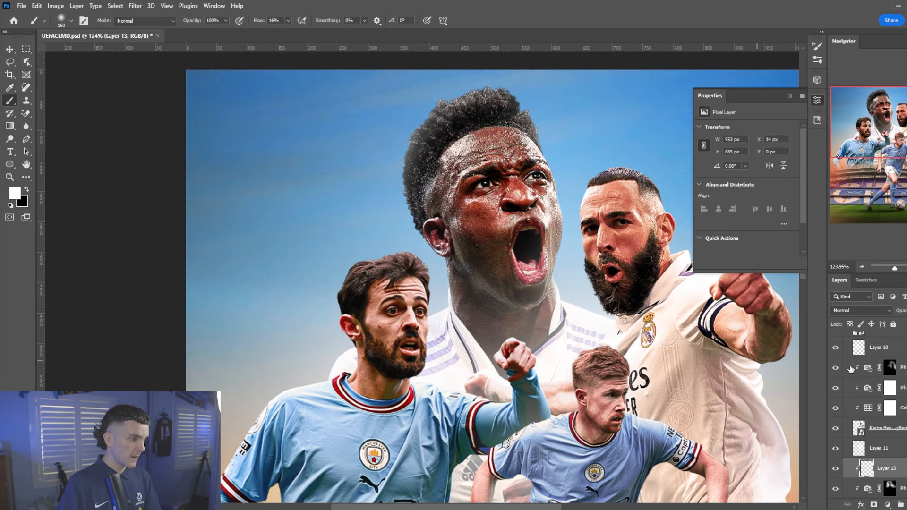
{"action": "left_click", "coordinate": [847, 311]}
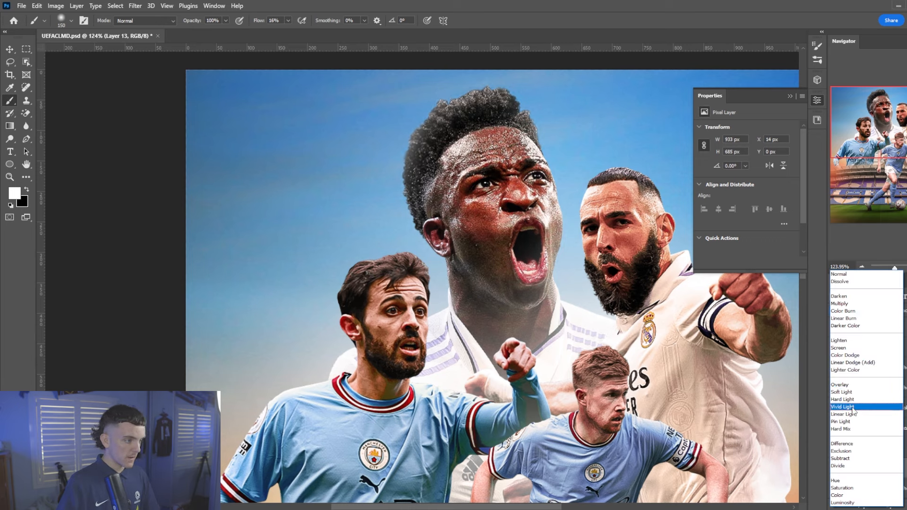
{"action": "left_click", "coordinate": [855, 362]}
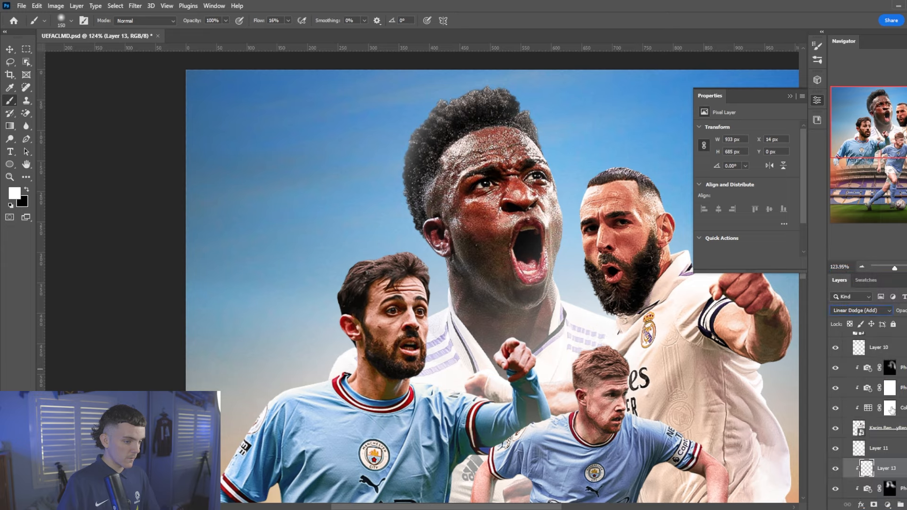
{"action": "left_click_drag", "start_coordinate": [901, 315], "coordinate": [891, 314]}
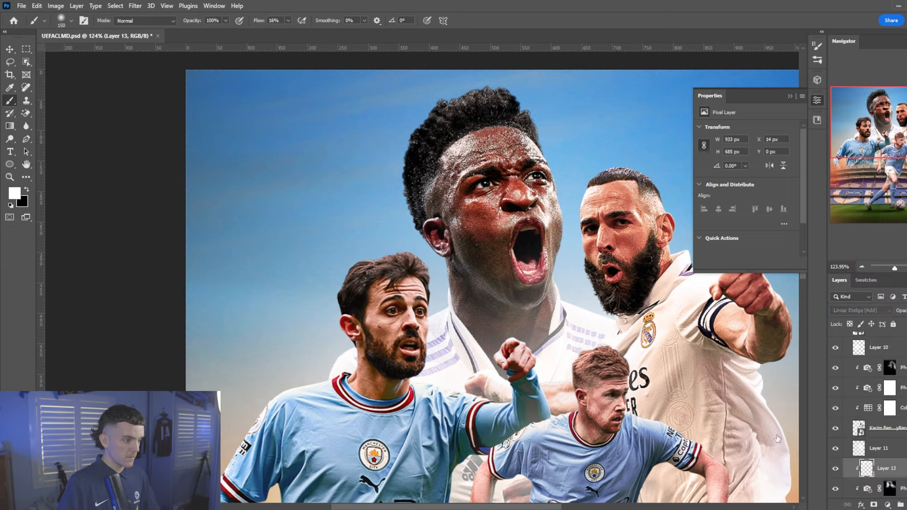
{"action": "scroll", "coordinate": [614, 232], "scroll_direction": "down", "scroll_amount": 5}
Paint Linear Dodge (Add) light along the right player's forearm and fist, comparing it on and off
{"action": "key", "text": "v"}
{"action": "left_click", "coordinate": [614, 232]}
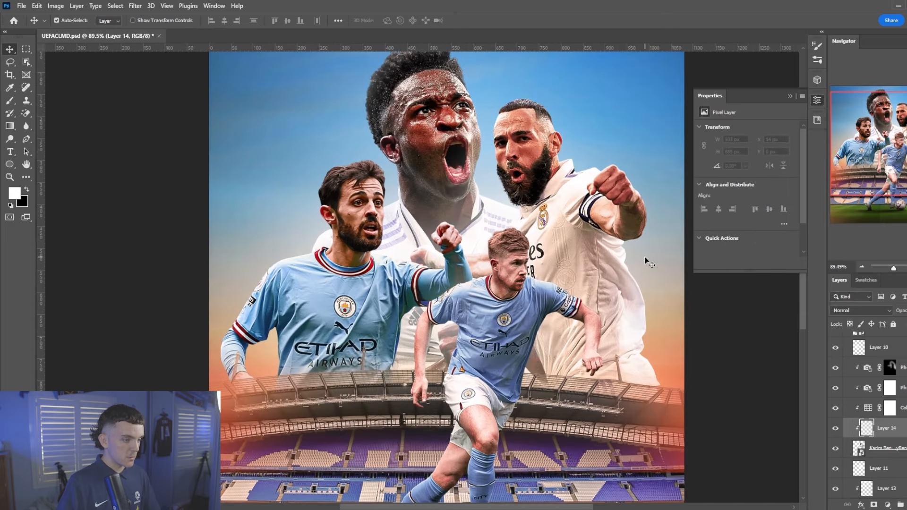
{"action": "key", "text": "b"}
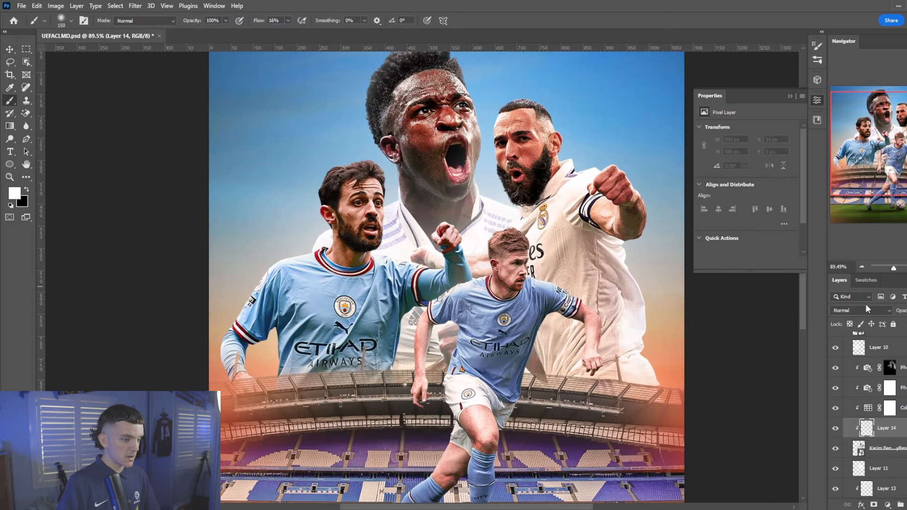
{"action": "left_click", "coordinate": [865, 309]}
{"action": "left_click", "coordinate": [867, 362]}
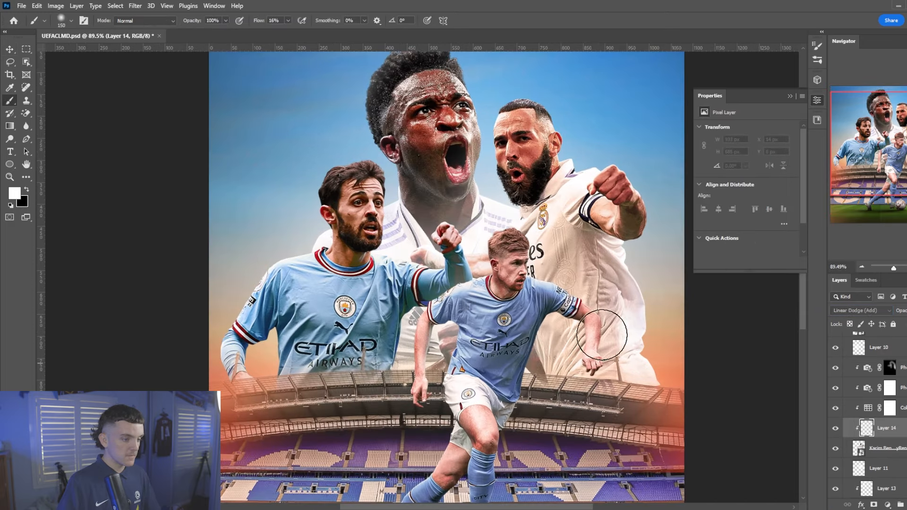
{"action": "mouse_move", "coordinate": [655, 231]}
{"action": "left_mouse_down"}
{"action": "mouse_move", "coordinate": [663, 208]}
{"action": "mouse_move", "coordinate": [650, 161]}
{"action": "left_mouse_up"}
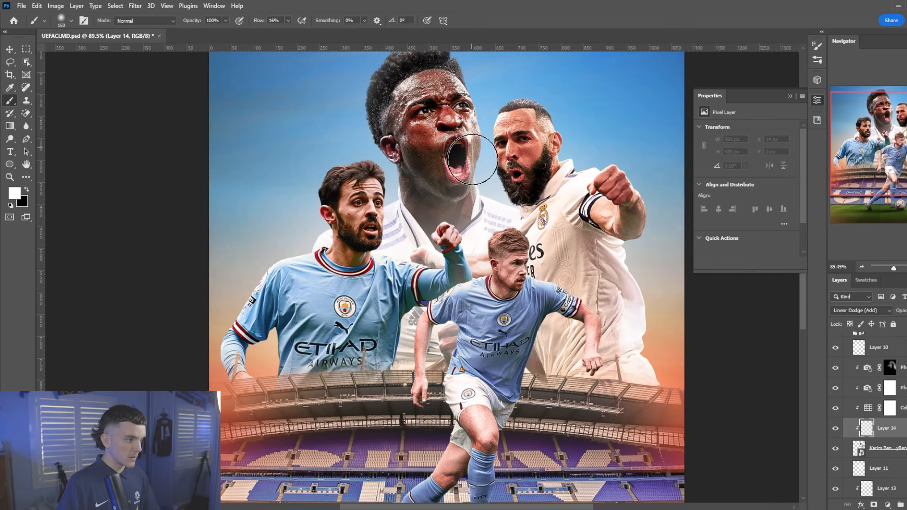
{"action": "scroll", "coordinate": [520, 252], "scroll_direction": "down", "scroll_amount": 6}
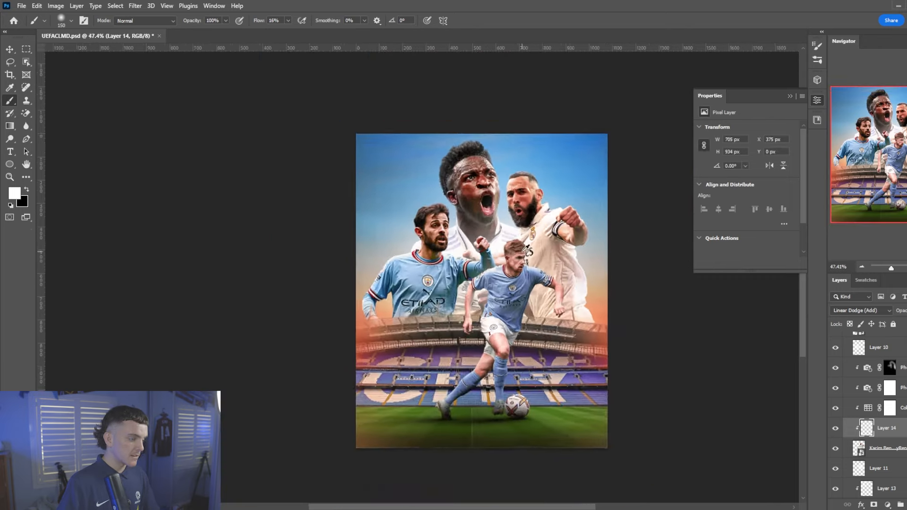
{"action": "scroll", "coordinate": [418, 257], "scroll_direction": "up", "scroll_amount": 3}
{"action": "left_click", "coordinate": [835, 429]}
{"action": "left_click", "coordinate": [835, 429]}
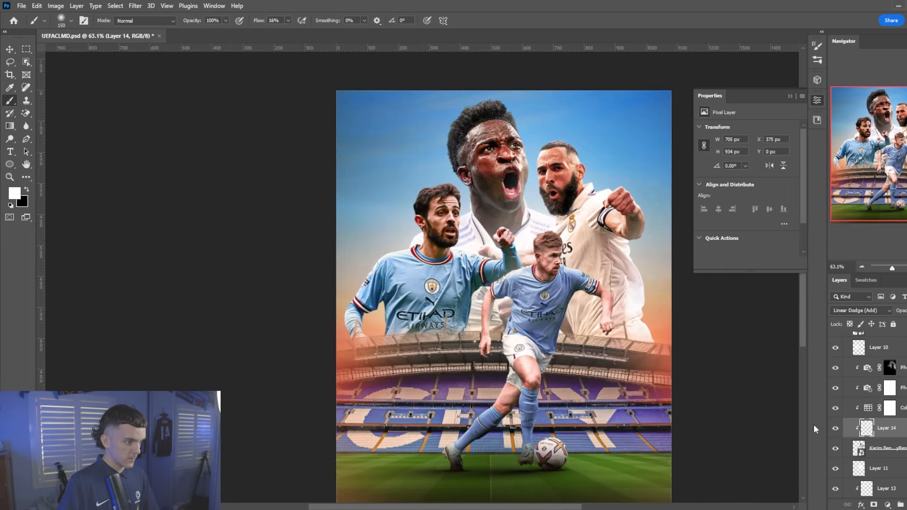
Add a clipped Linear Dodge (Add) layer painting light along the left player's raised arm, then open its layer style
{"action": "key", "text": "v"}
{"action": "left_click", "coordinate": [445, 245]}
{"action": "left_click", "coordinate": [884, 407]}
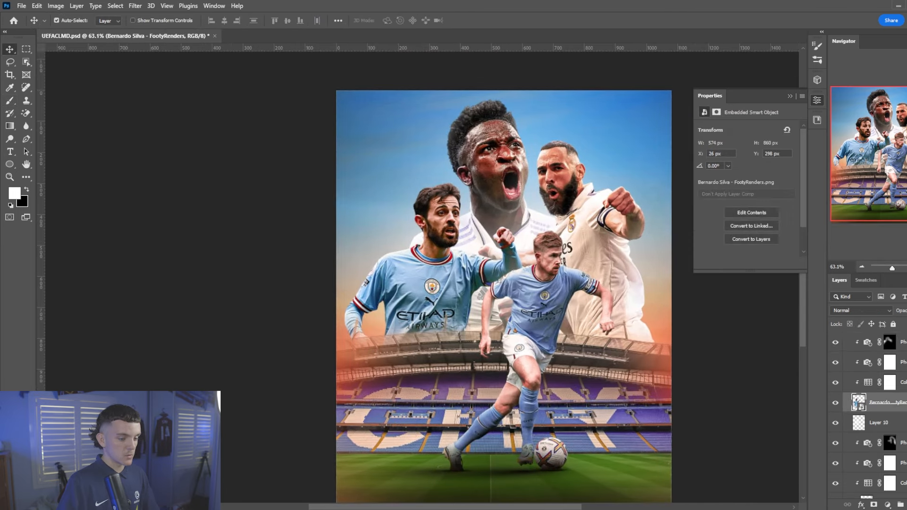
{"action": "key", "text": "ctrl+alt+shift+n"}
{"action": "scroll", "coordinate": [421, 255], "scroll_direction": "up", "scroll_amount": 4}
{"action": "key", "text": "b"}
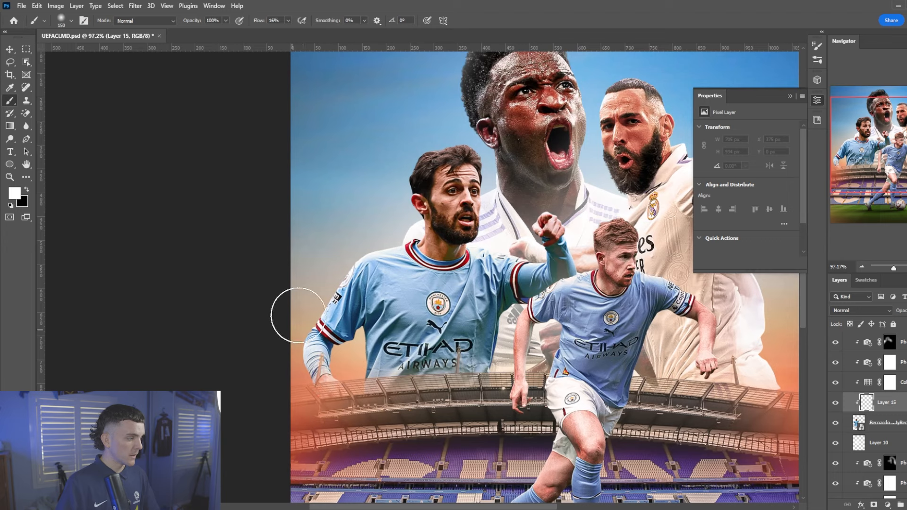
{"action": "mouse_move", "coordinate": [479, 128]}
{"action": "left_mouse_down"}
{"action": "mouse_move", "coordinate": [501, 222]}
{"action": "mouse_move", "coordinate": [606, 296]}
{"action": "left_mouse_up"}
{"action": "left_click", "coordinate": [870, 312]}
{"action": "left_click", "coordinate": [870, 365]}
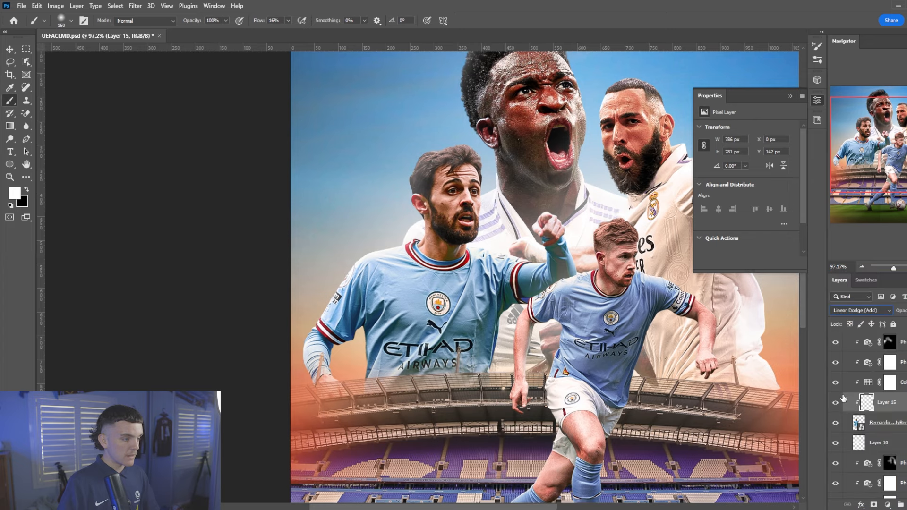
{"action": "double_click", "coordinate": [897, 402]}
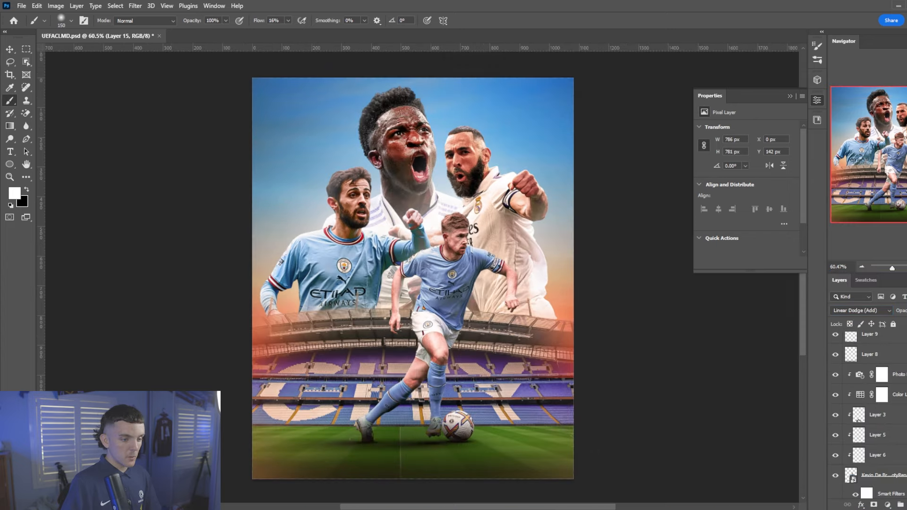
{"action": "scroll", "coordinate": [874, 415], "scroll_direction": "up", "scroll_amount": 8}
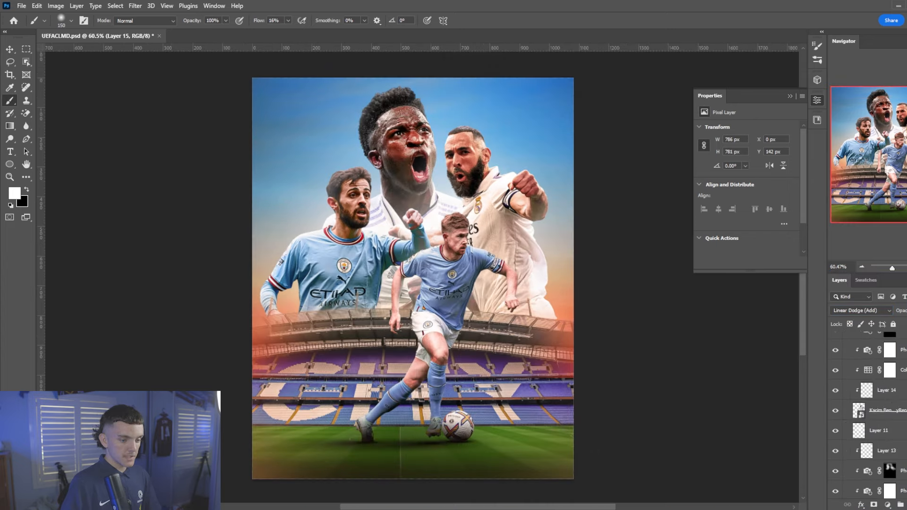
{"action": "scroll", "coordinate": [848, 373], "scroll_direction": "down", "scroll_amount": 5}
Show the Champions League logo and scale it down into the top-left corner
{"action": "left_click", "coordinate": [836, 372]}
{"action": "left_click", "coordinate": [871, 371]}
{"action": "key", "text": "ctrl+t"}
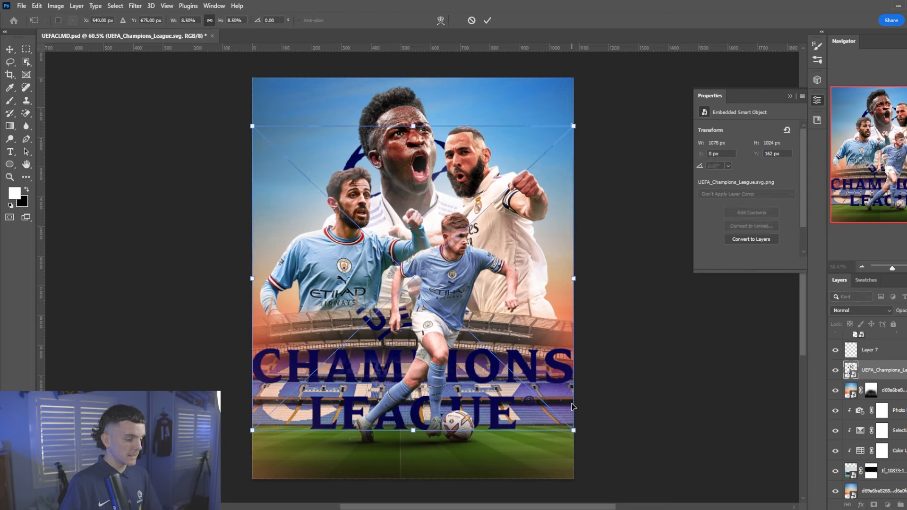
{"action": "left_click_drag", "start_coordinate": [574, 430], "coordinate": [277, 114]}
{"action": "key", "text": "Return"}
Turn the logo white with a Color Overlay layer style
{"action": "double_click", "coordinate": [898, 371]}
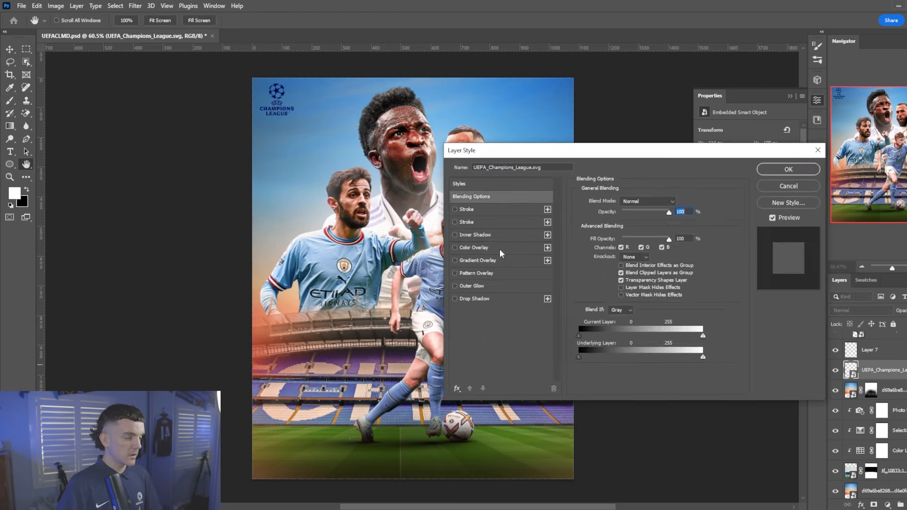
{"action": "left_click", "coordinate": [500, 248]}
{"action": "left_click", "coordinate": [788, 169]}
{"action": "key", "text": "v"}
{"action": "scroll", "coordinate": [303, 120], "scroll_direction": "up", "scroll_amount": 5}
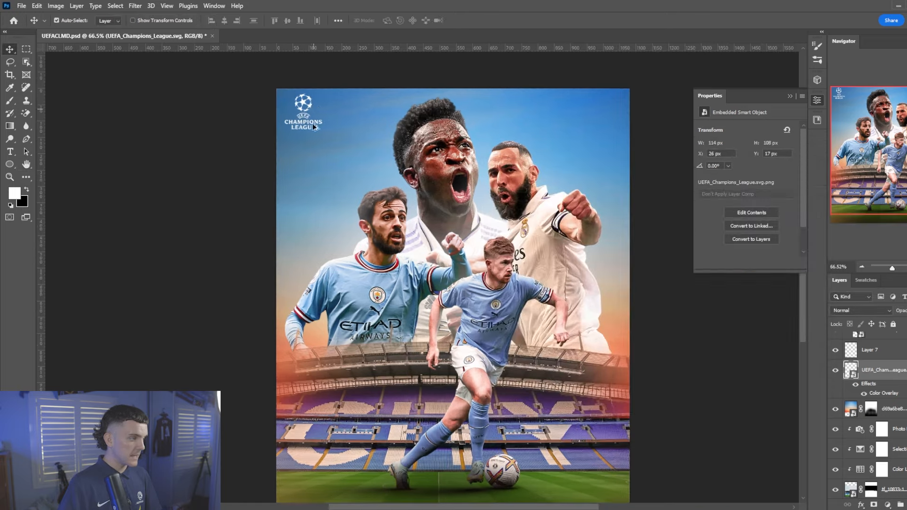
{"action": "key", "text": "ctrl+0"}
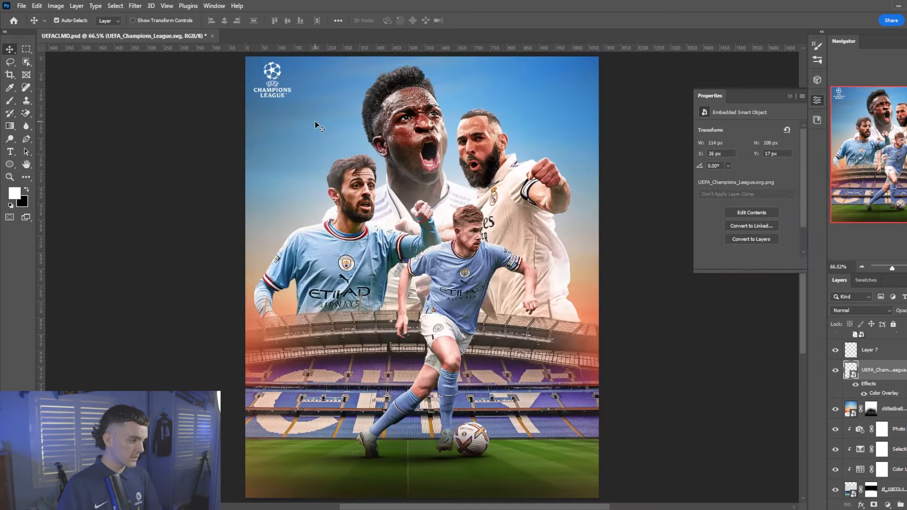
{"action": "scroll", "coordinate": [283, 151], "scroll_direction": "down", "scroll_amount": 3}
{"action": "scroll", "coordinate": [263, 176], "scroll_direction": "up", "scroll_amount": 2}
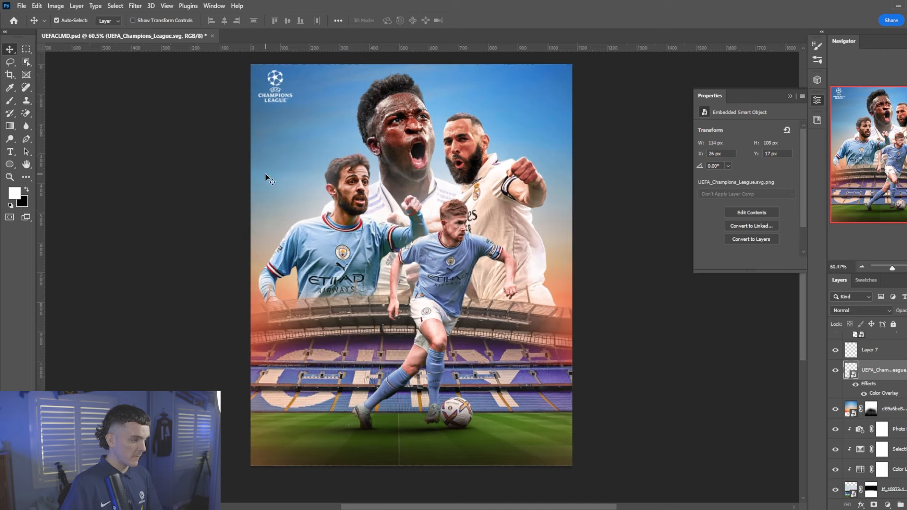
{"action": "scroll", "coordinate": [862, 390], "scroll_direction": "down", "scroll_amount": 10}
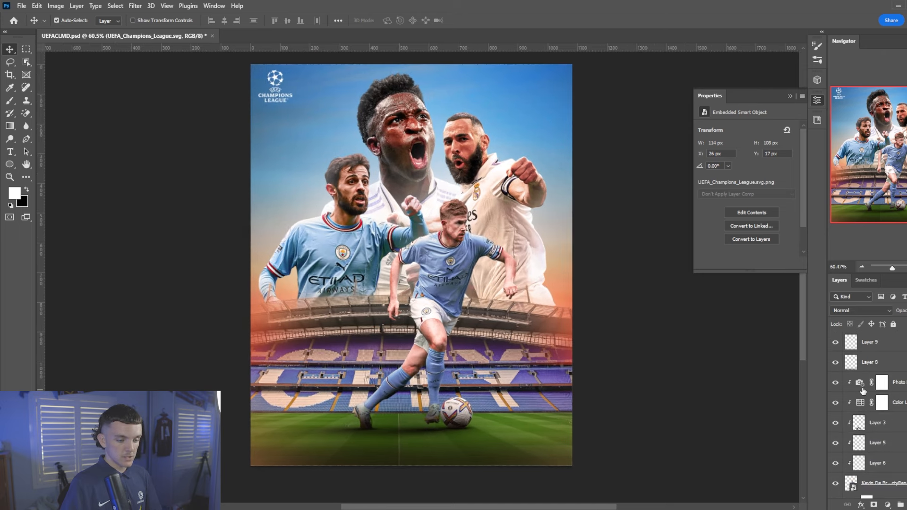
Above Layer 9, draw a small white-filled rectangle shape at the top right
{"action": "left_click", "coordinate": [887, 349]}
{"action": "right_click", "coordinate": [13, 164]}
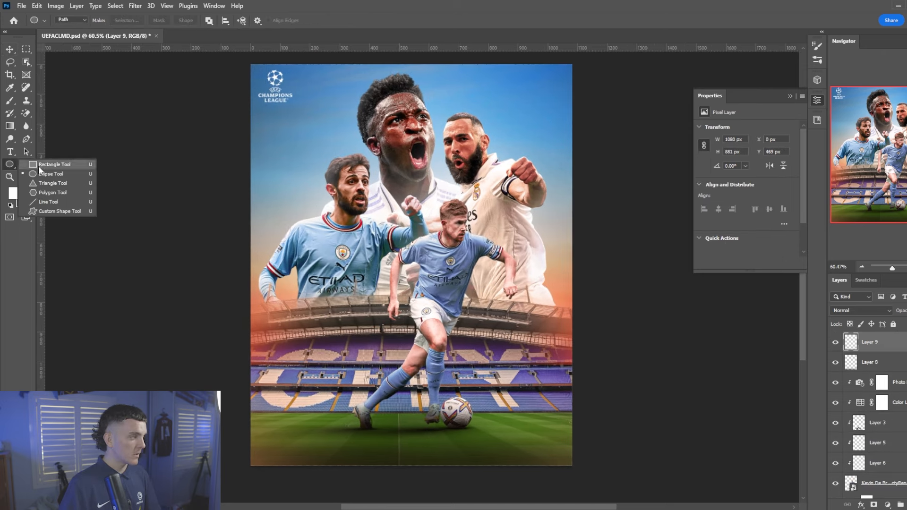
{"action": "left_click", "coordinate": [38, 166]}
{"action": "left_click", "coordinate": [71, 20]}
{"action": "left_click", "coordinate": [73, 28]}
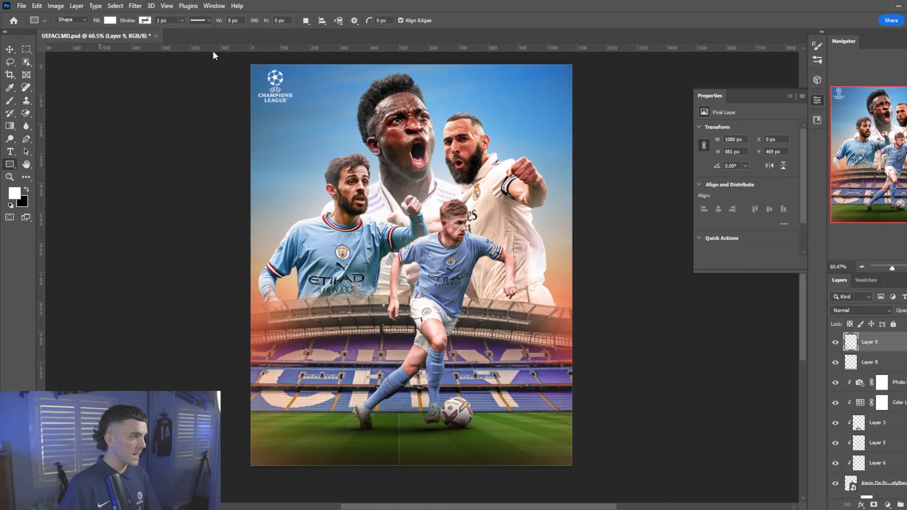
{"action": "scroll", "coordinate": [570, 116], "scroll_direction": "up", "scroll_amount": 5}
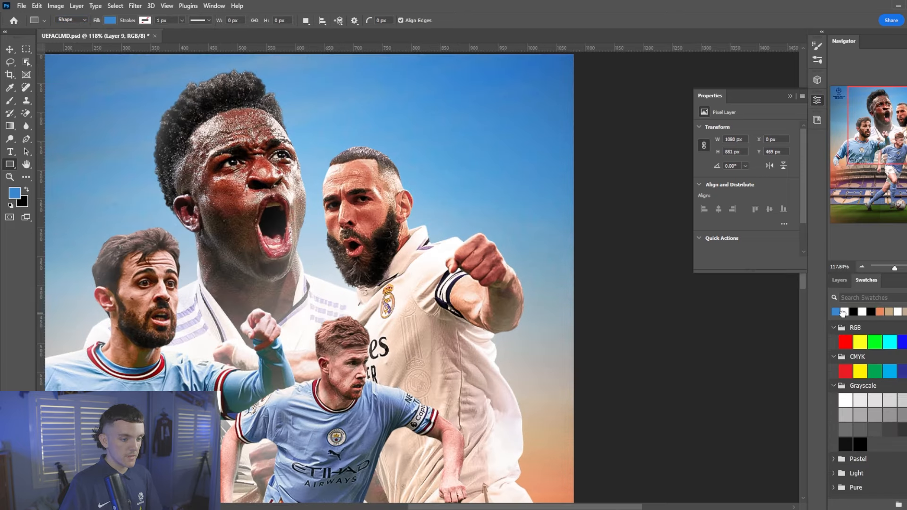
{"action": "left_click", "coordinate": [843, 312]}
{"action": "left_click", "coordinate": [839, 280]}
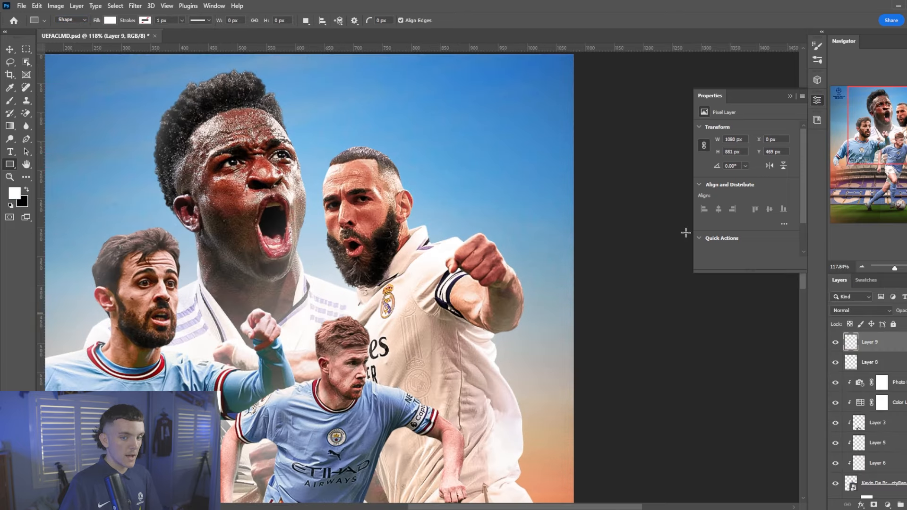
{"action": "scroll", "coordinate": [497, 178], "scroll_direction": "up", "scroll_amount": 2}
{"action": "left_click_drag", "start_coordinate": [490, 140], "coordinate": [490, 149]}
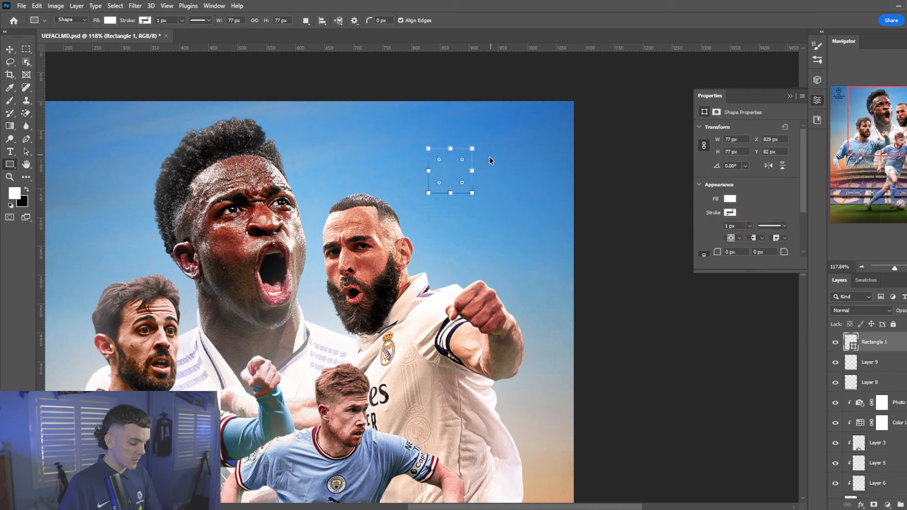
Duplicate the square beside the original and add a second copy as a thin bar spanning both
{"action": "key", "text": "ctrl+j"}
{"action": "key", "text": "ctrl+t"}
{"action": "left_click_drag", "start_coordinate": [454, 178], "coordinate": [497, 176]}
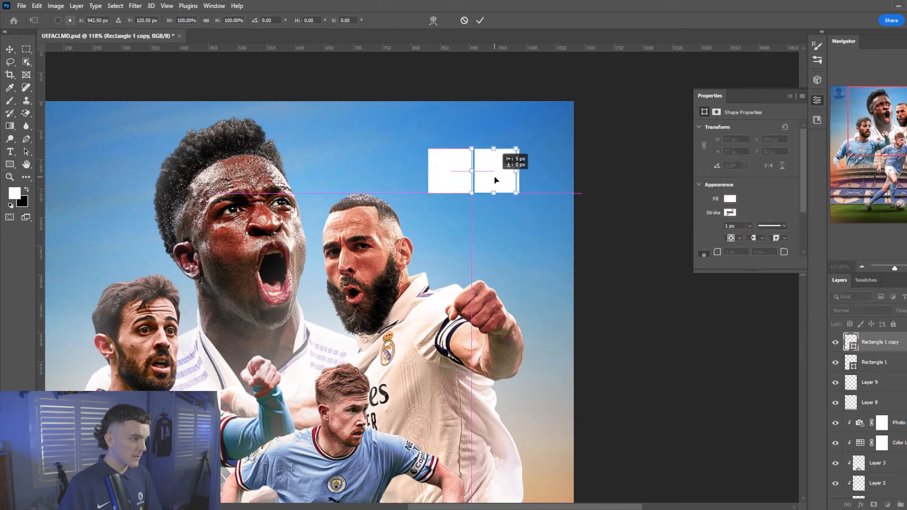
{"action": "left_click", "coordinate": [486, 20]}
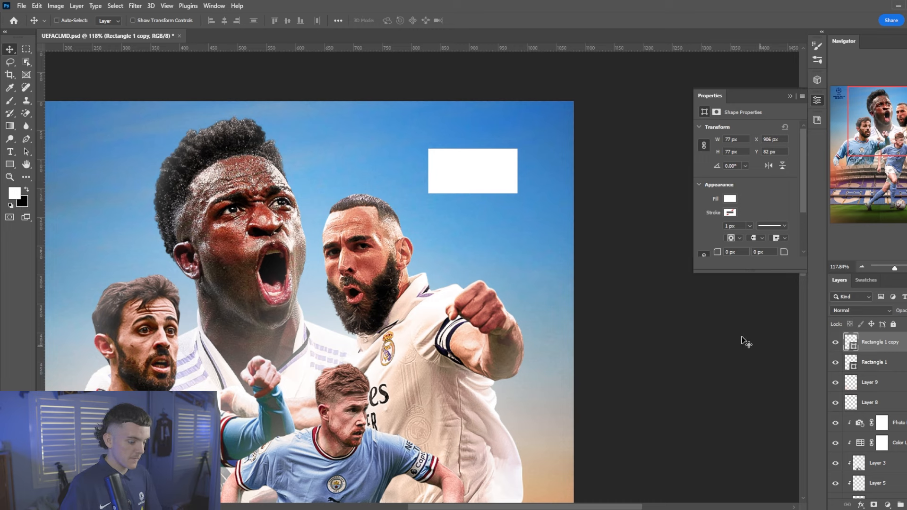
{"action": "key", "text": "ctrl+j"}
{"action": "key", "text": "ctrl+t"}
{"action": "left_click_drag", "start_coordinate": [494, 193], "coordinate": [427, 147]}
{"action": "key", "text": "Return"}
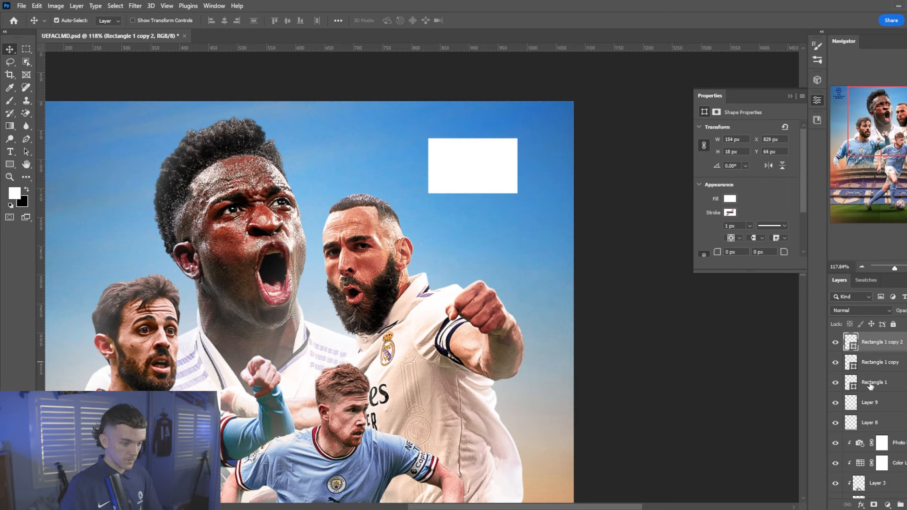
Enlarge the rectangles together, nudge them down slightly, and select Rectangle 1 copy
{"action": "left_click", "coordinate": [872, 384], "text": "shift"}
{"action": "key", "text": "ctrl+t"}
{"action": "left_click_drag", "start_coordinate": [518, 139], "coordinate": [565, 108]}
{"action": "left_click_drag", "start_coordinate": [432, 194], "coordinate": [419, 198]}
{"action": "left_click_drag", "start_coordinate": [511, 164], "coordinate": [512, 170]}
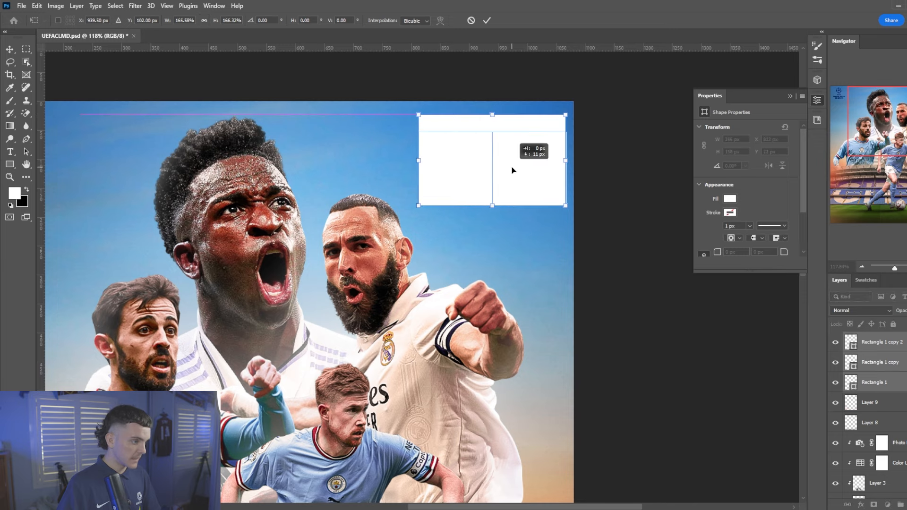
{"action": "key", "text": "Return"}
{"action": "scroll", "coordinate": [512, 170], "scroll_direction": "down", "scroll_amount": 3}
{"action": "scroll", "coordinate": [461, 183], "scroll_direction": "up", "scroll_amount": 2}
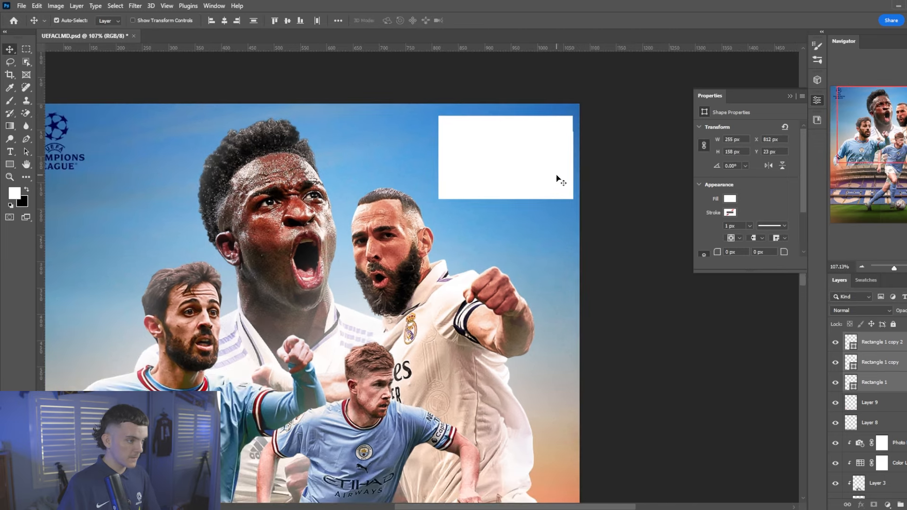
{"action": "left_click", "coordinate": [886, 367]}
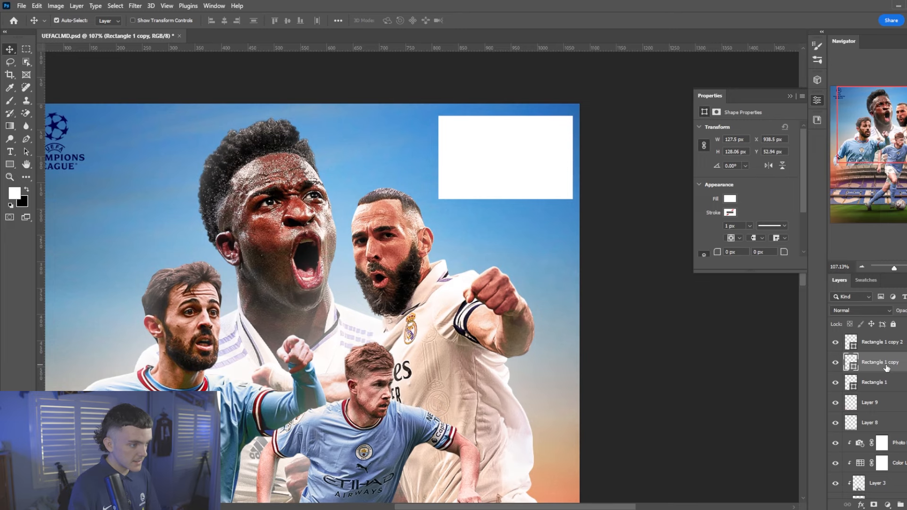
{"action": "key", "text": "ctrl+0"}
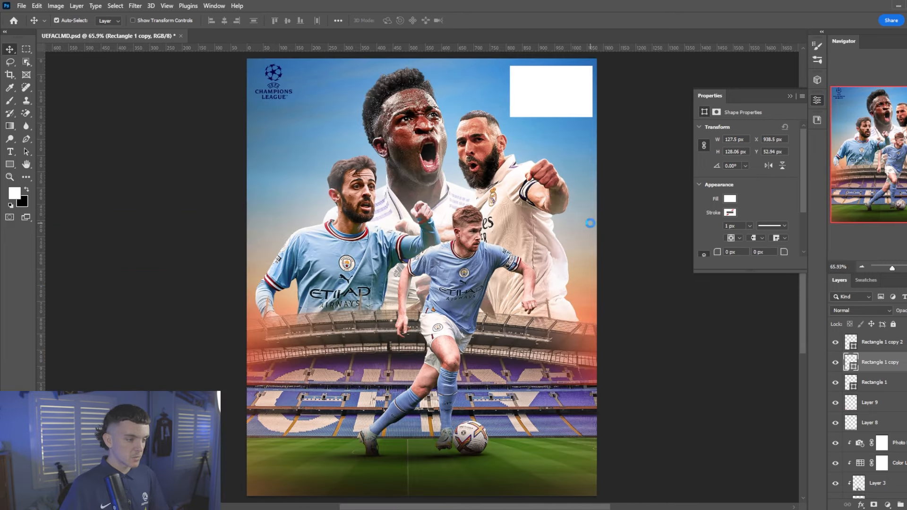
Commit the placed Manchester City badge and clip it to the rectangle below
{"action": "left_click", "coordinate": [485, 21]}
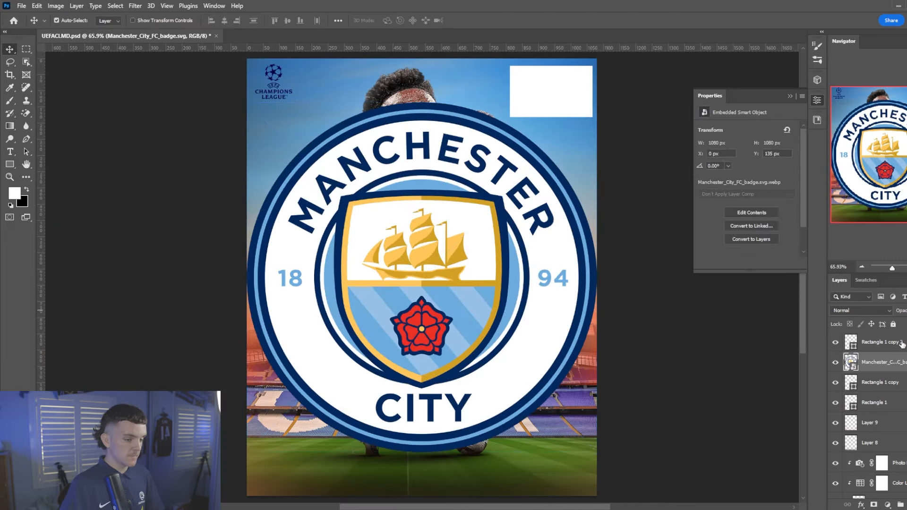
{"action": "right_click", "coordinate": [897, 362]}
{"action": "left_click", "coordinate": [827, 307]}
{"action": "key", "text": "ctrl+t"}
{"action": "left_click_drag", "start_coordinate": [527, 263], "coordinate": [585, 131]}
{"action": "left_click", "coordinate": [472, 21]}
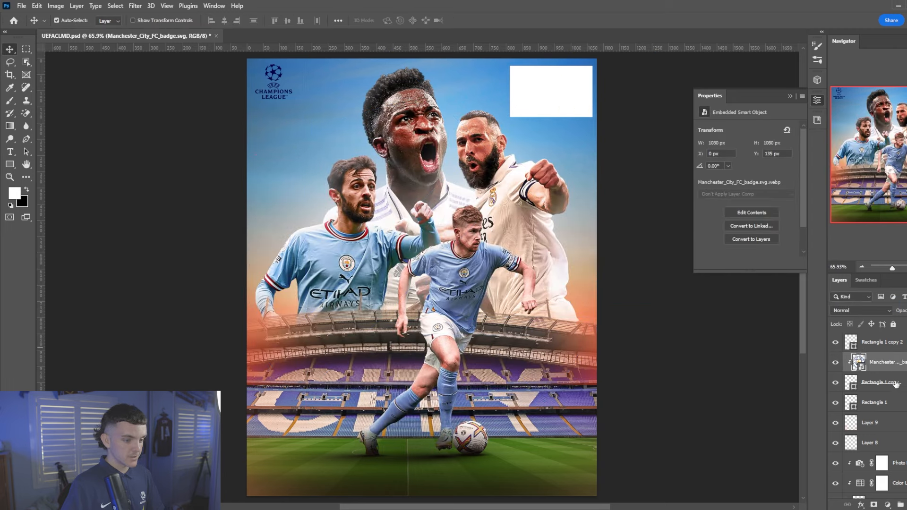
Move the City badge above Rectangle 1, clip it, and scale it into the panel's left half
{"action": "left_click_drag", "start_coordinate": [896, 385], "coordinate": [886, 395]}
{"action": "right_click", "coordinate": [896, 383]}
{"action": "left_click", "coordinate": [810, 307]}
{"action": "key", "text": "ctrl+t"}
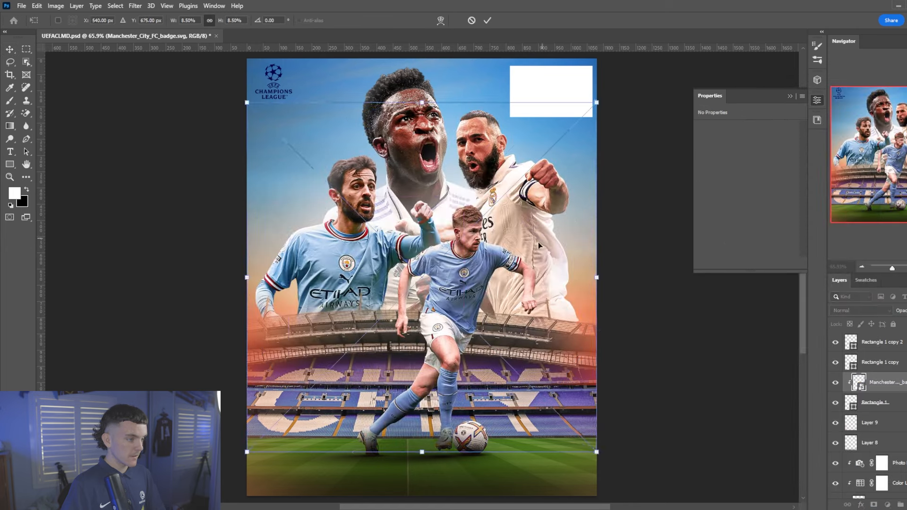
{"action": "left_click_drag", "start_coordinate": [538, 243], "coordinate": [598, 97]}
{"action": "left_click_drag", "start_coordinate": [656, 132], "coordinate": [603, 99]}
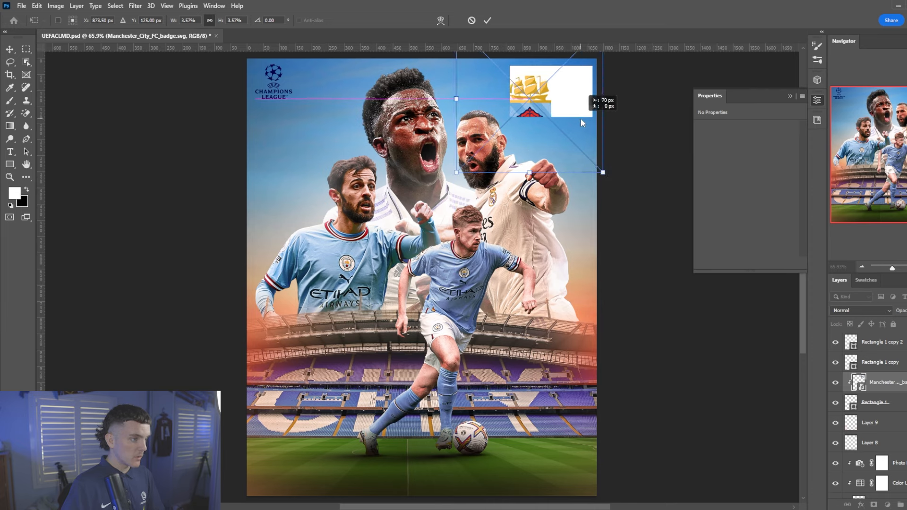
{"action": "key", "text": "Return"}
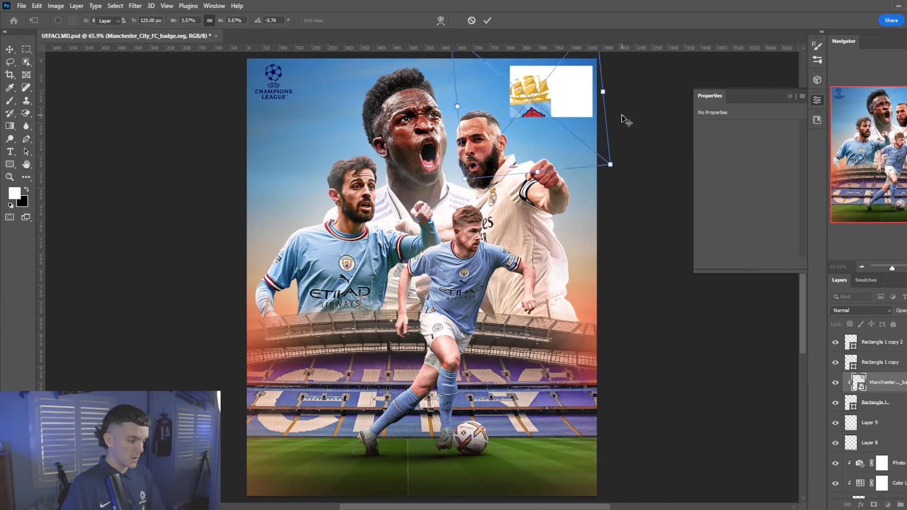
Place the Real_Madrid_CF.svg crest over the Rectangle 1 copy layer and clip it
{"action": "left_click", "coordinate": [565, 100]}
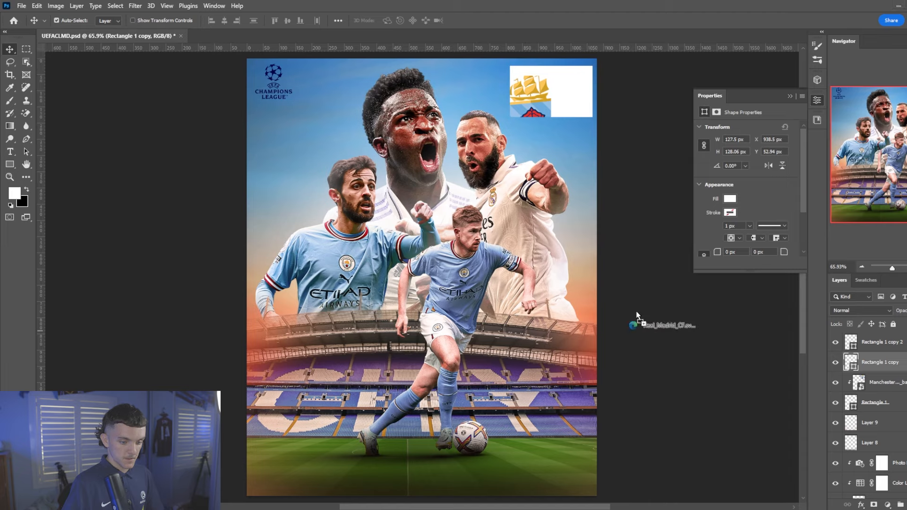
{"action": "left_click_drag", "start_coordinate": [637, 315], "coordinate": [568, 233]}
{"action": "left_click", "coordinate": [488, 22]}
{"action": "right_click", "coordinate": [891, 362]}
{"action": "left_click", "coordinate": [803, 308]}
{"action": "key", "text": "ctrl+t"}
Scale the Real Madrid crest into the panel's right half and tilt it −5.19°
{"action": "left_click_drag", "start_coordinate": [492, 298], "coordinate": [591, 125]}
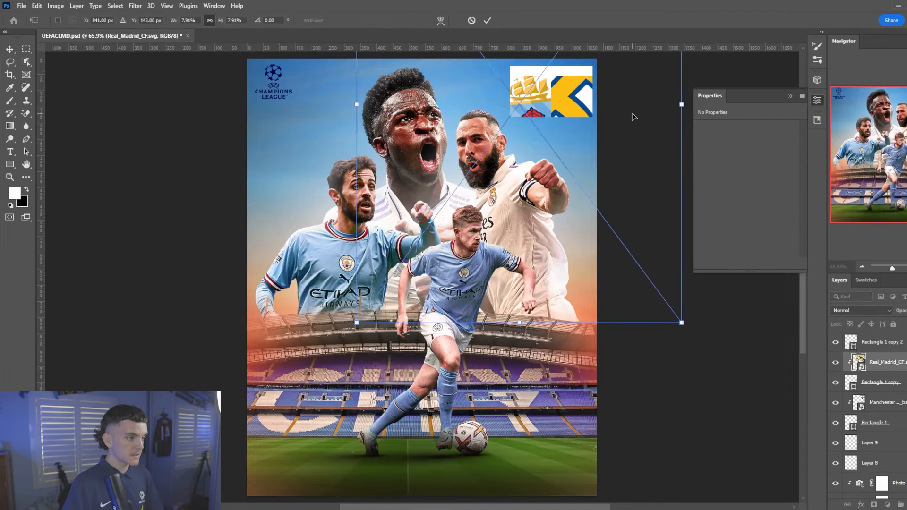
{"action": "left_click_drag", "start_coordinate": [680, 102], "coordinate": [537, 101]}
{"action": "left_click_drag", "start_coordinate": [492, 141], "coordinate": [617, 96]}
{"action": "left_click_drag", "start_coordinate": [660, 63], "coordinate": [596, 64]}
{"action": "left_click_drag", "start_coordinate": [555, 89], "coordinate": [583, 119]}
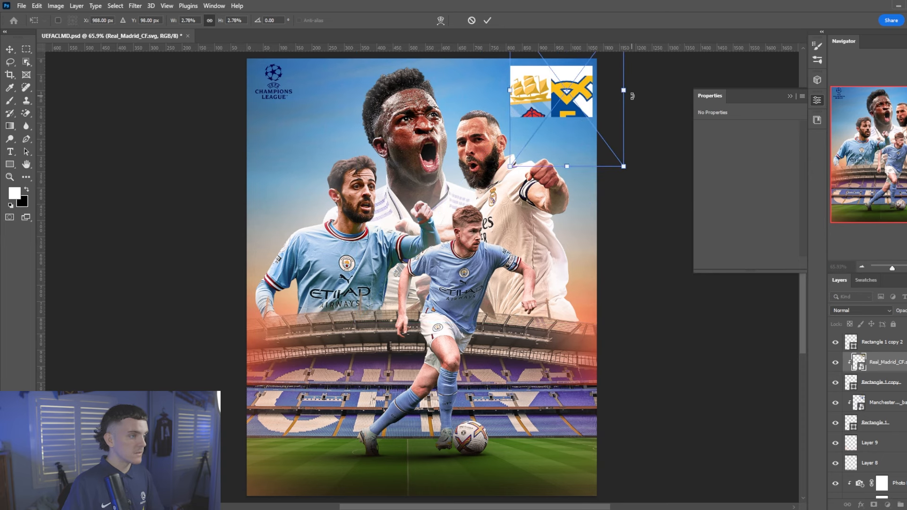
{"action": "left_click_drag", "start_coordinate": [631, 97], "coordinate": [632, 91]}
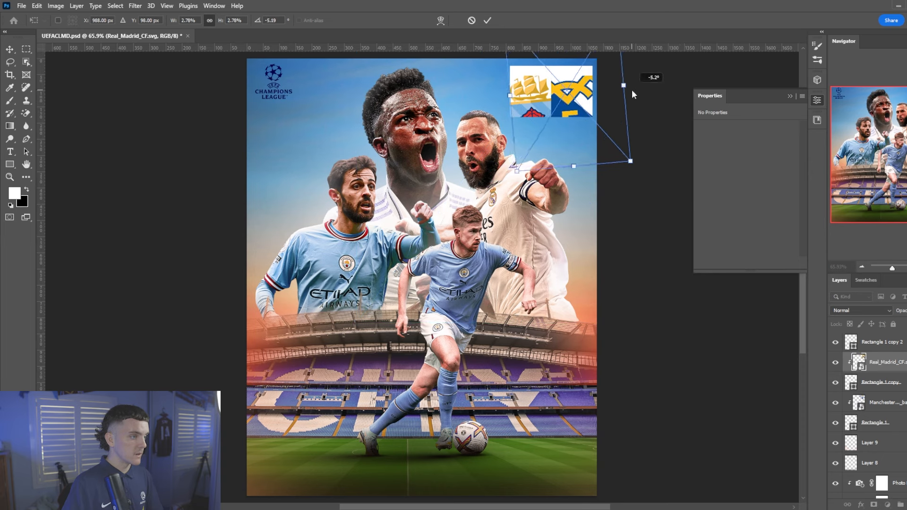
{"action": "double_click", "coordinate": [574, 118]}
Select the Rectangle 1 copy 2 strip above the crests for recolouring
{"action": "scroll", "coordinate": [574, 118], "scroll_direction": "down", "scroll_amount": 1}
{"action": "scroll", "coordinate": [575, 103], "scroll_direction": "up", "scroll_amount": 1}
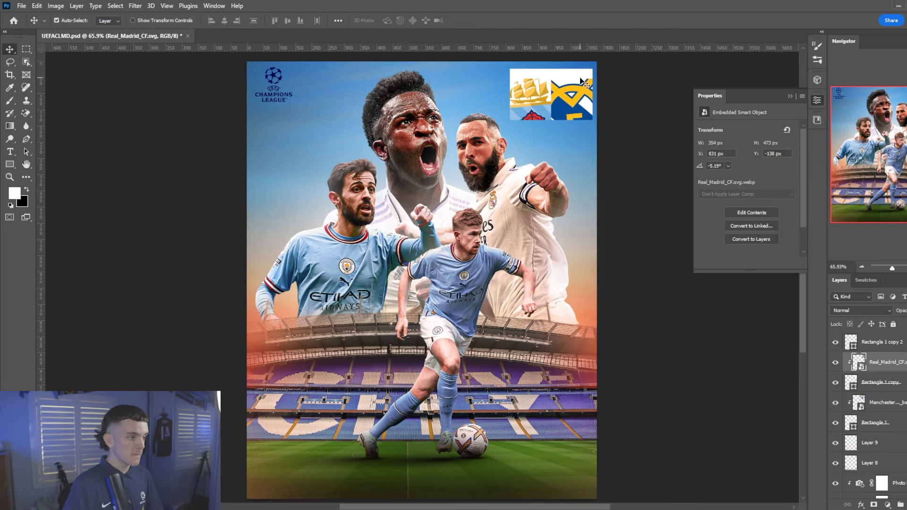
{"action": "left_click", "coordinate": [584, 84]}
{"action": "left_click", "coordinate": [866, 280]}
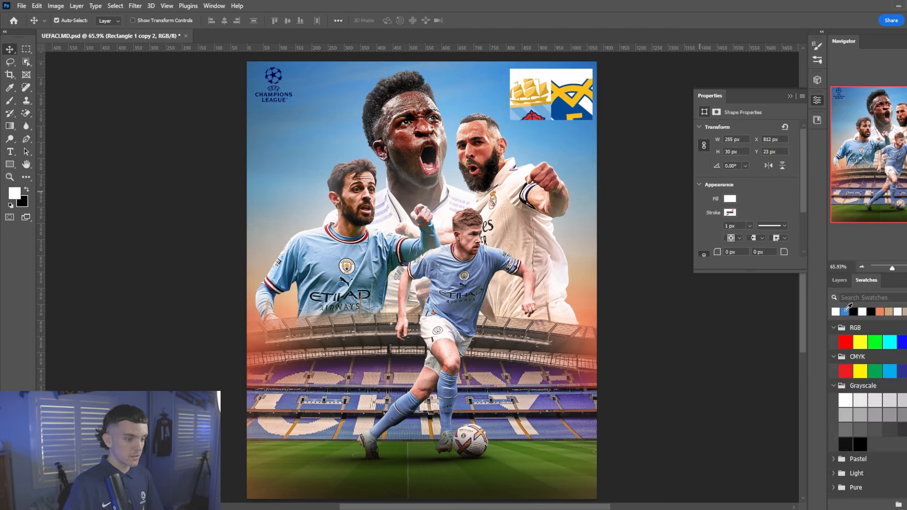
Colour the strip above the crests blue
{"action": "left_click", "coordinate": [845, 311]}
{"action": "left_click", "coordinate": [839, 280]}
{"action": "scroll", "coordinate": [589, 108], "scroll_direction": "up", "scroll_amount": 5}
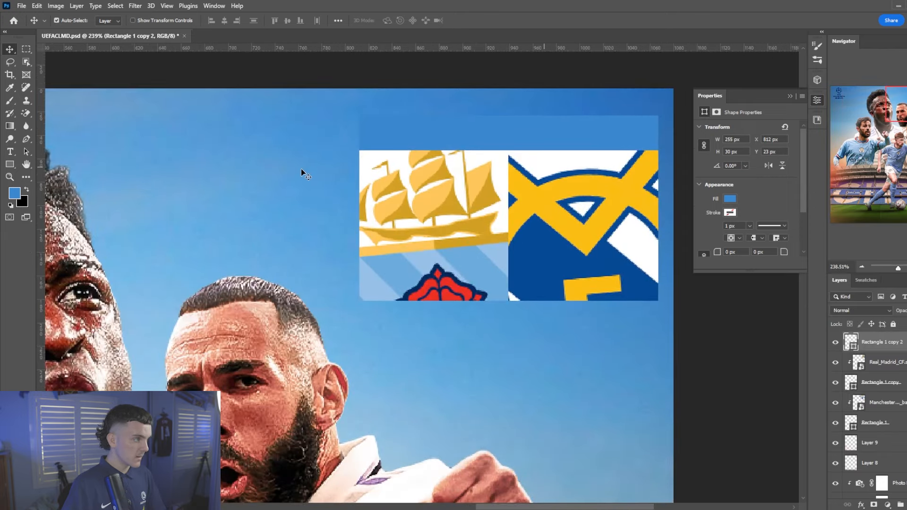
Start a new text layer on the poster set in white Bebas Neue
{"action": "key", "text": "t"}
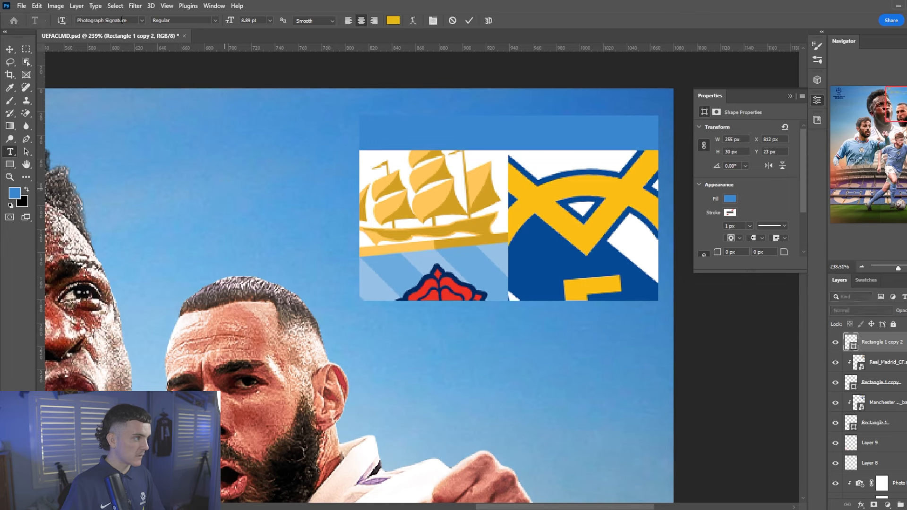
{"action": "left_click", "coordinate": [225, 187]}
{"action": "left_click", "coordinate": [138, 21]}
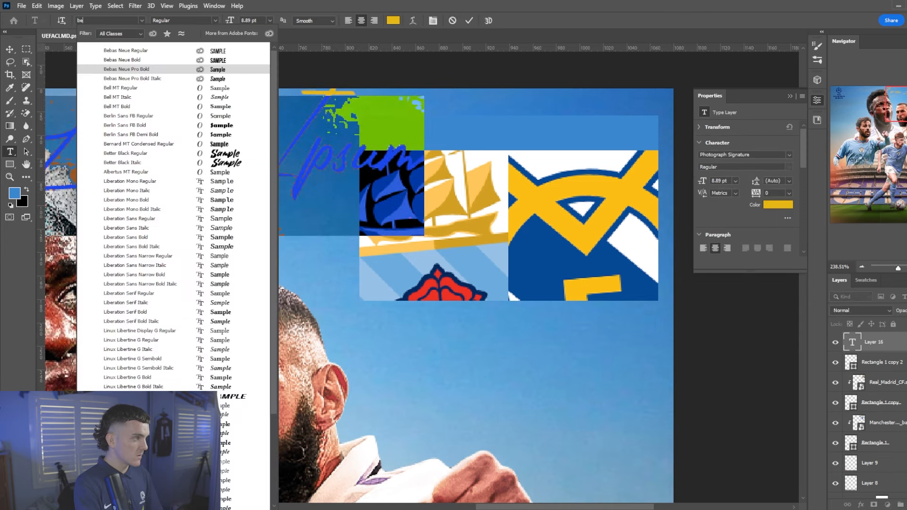
{"action": "left_click", "coordinate": [178, 44]}
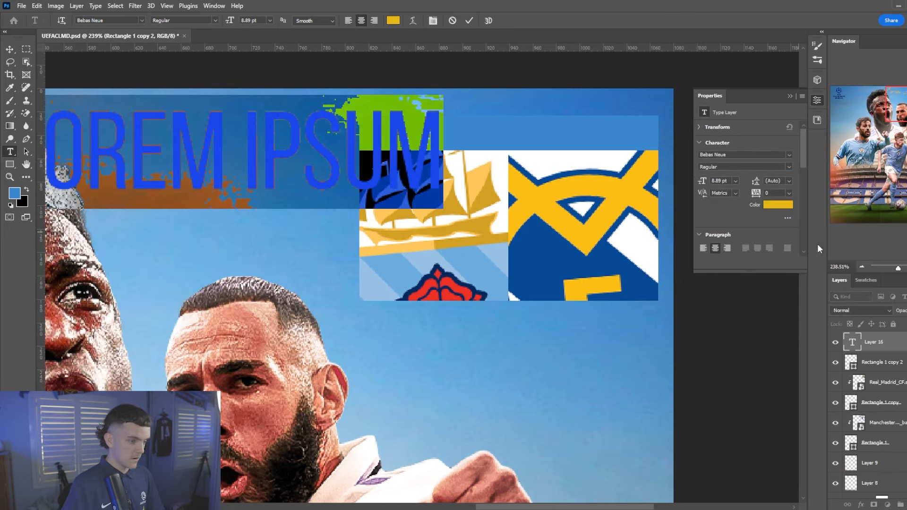
{"action": "left_click", "coordinate": [866, 280]}
{"action": "left_click", "coordinate": [853, 310]}
{"action": "left_click", "coordinate": [839, 280]}
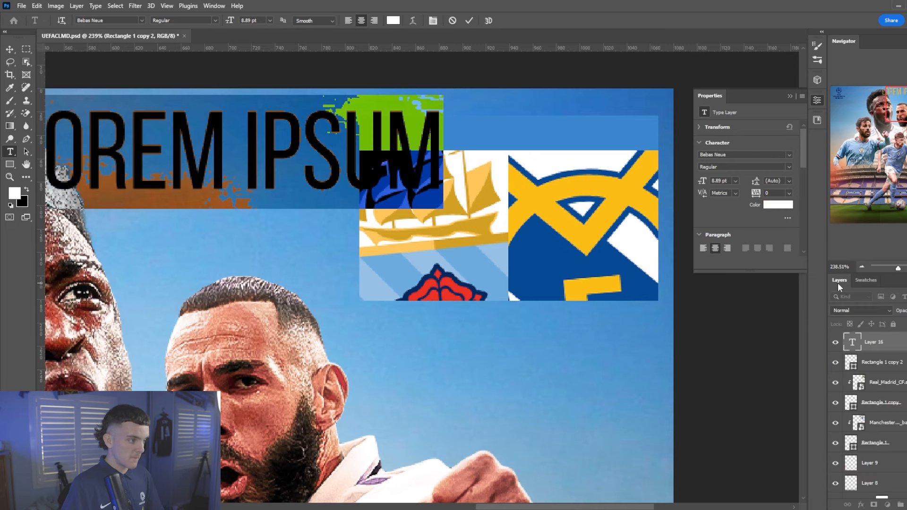
Type the label ETIHAD STADIUM, correcting the mistyped letters
{"action": "type", "text": "ETIG"}
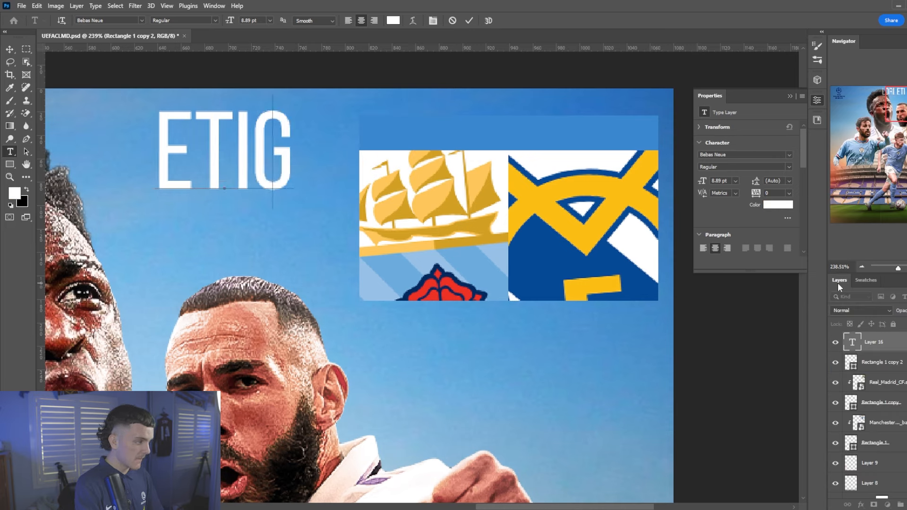
{"action": "key", "text": "BackSpace"}
{"action": "type", "text": "HAS"}
{"action": "key", "text": "BackSpace"}
{"action": "type", "text": "D STADIUM"}
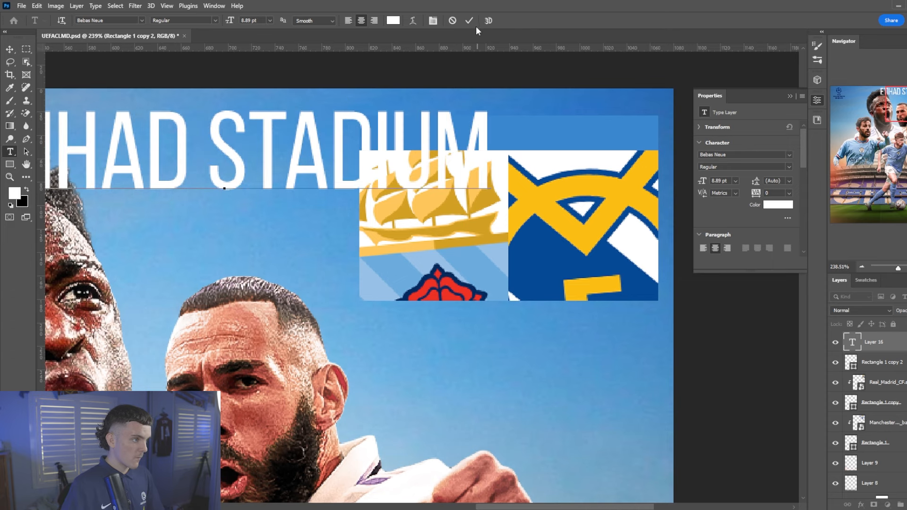
Discard the unfinished text and start a new text layer near the crests, searching fonts for 'eth'
{"action": "left_click", "coordinate": [452, 21]}
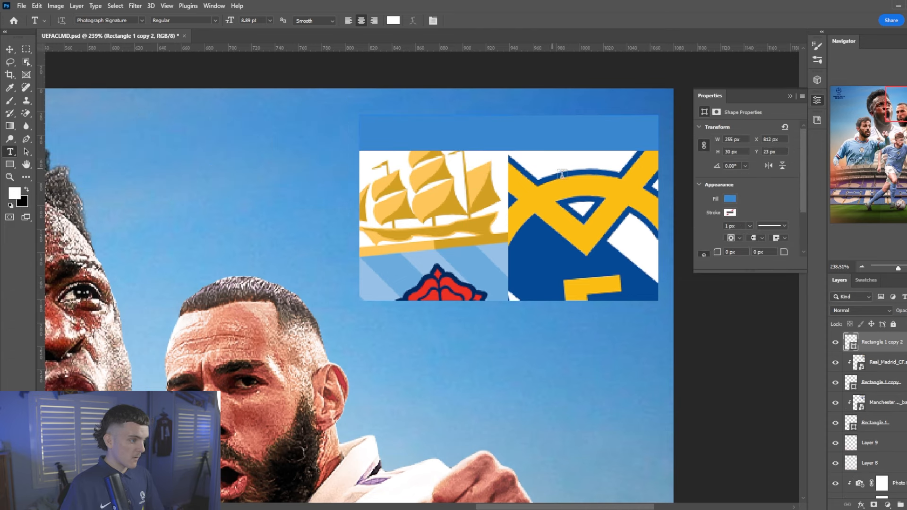
{"action": "left_click", "coordinate": [410, 235]}
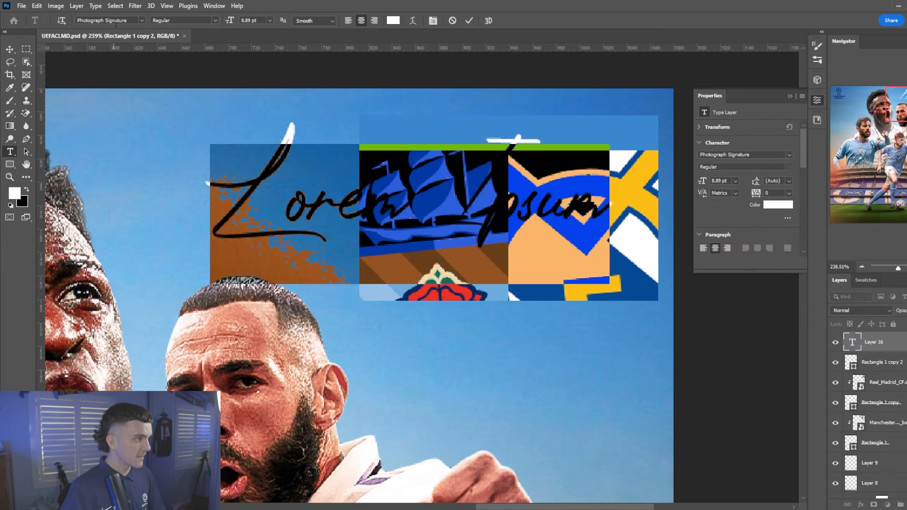
{"action": "left_click", "coordinate": [144, 18]}
{"action": "type", "text": "eth"}
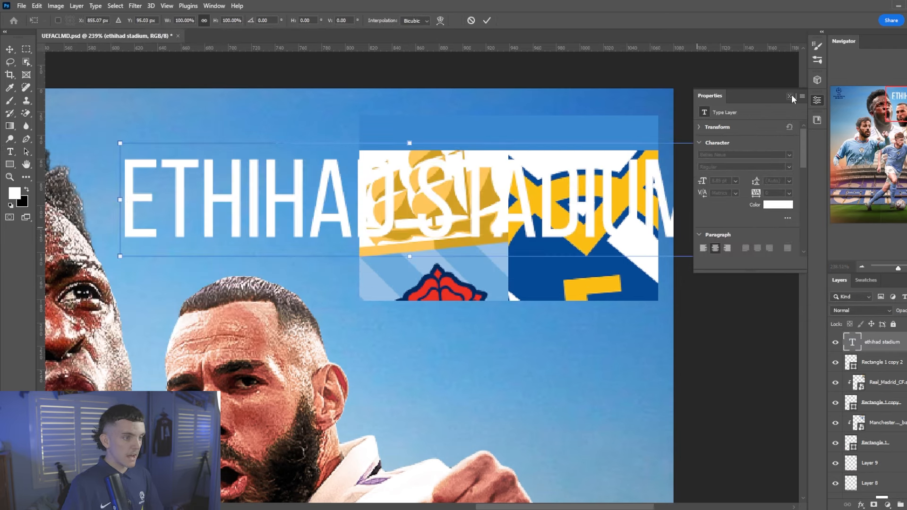
{"action": "left_click", "coordinate": [790, 96]}
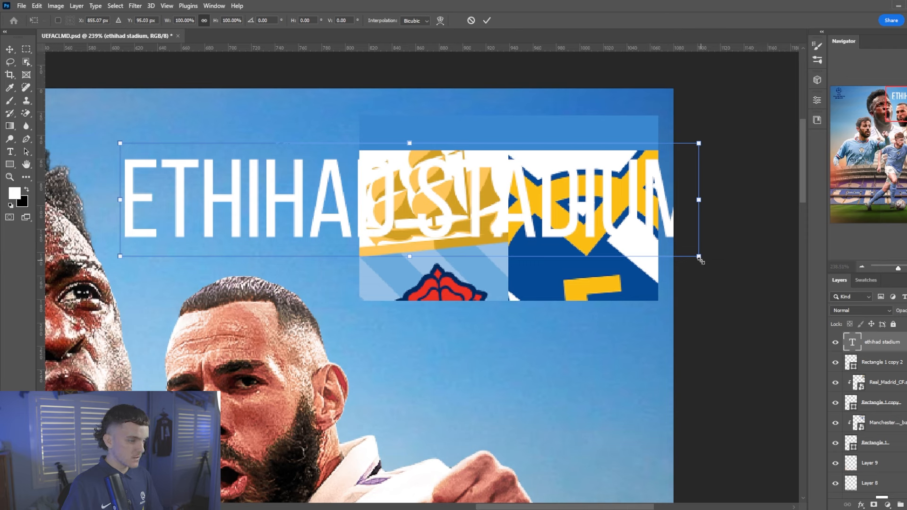
Shrink the ETIHAD STADIUM title above the crests and centre it on the blue strip
{"action": "left_click_drag", "start_coordinate": [699, 258], "coordinate": [546, 134]}
{"action": "key", "text": "Return"}
{"action": "key", "text": "v"}
{"action": "left_click", "coordinate": [224, 21]}
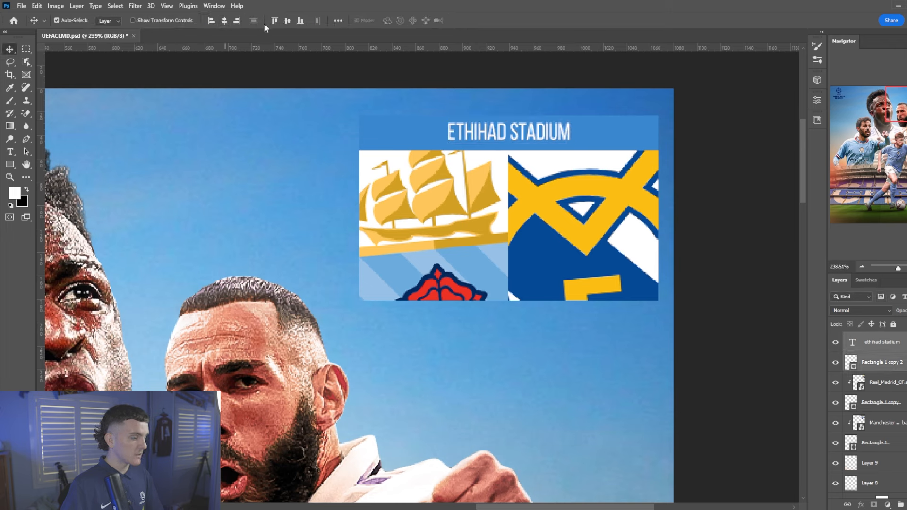
{"action": "left_click", "coordinate": [287, 20]}
{"action": "left_click", "coordinate": [883, 342]}
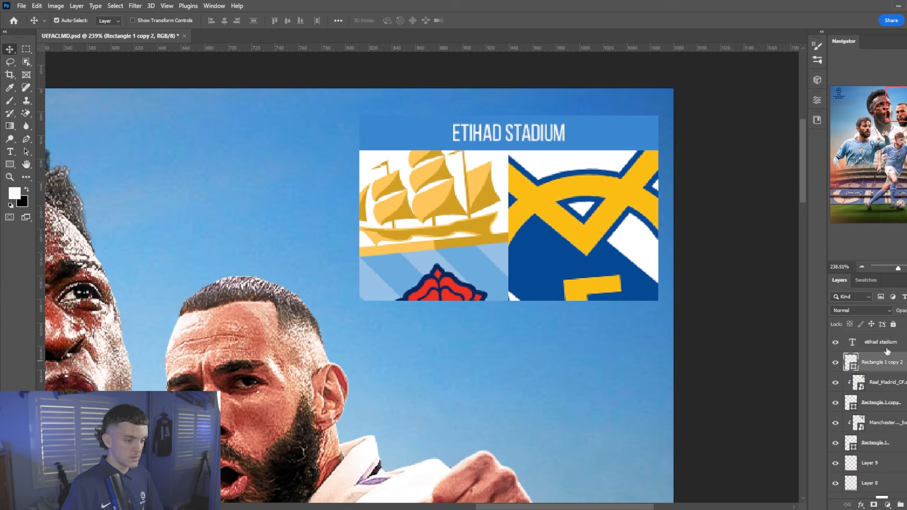
{"action": "left_click", "coordinate": [818, 101]}
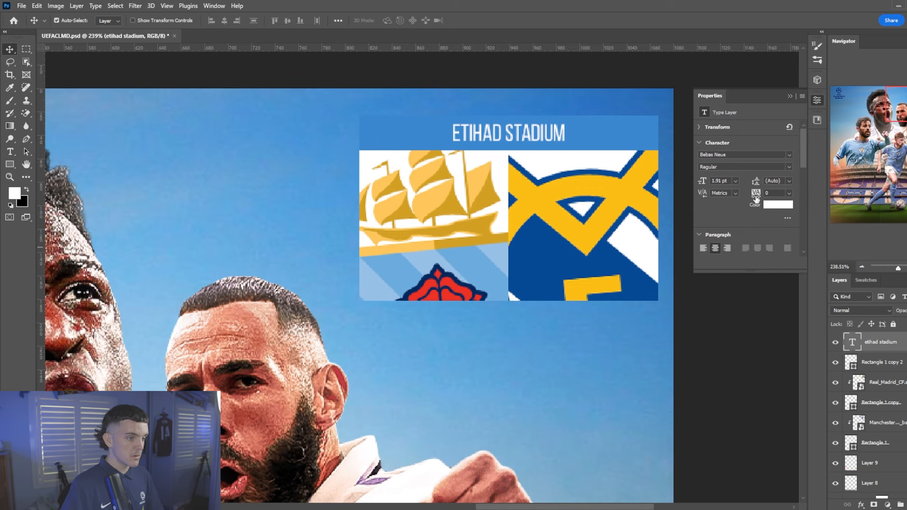
Make the ETIHAD STADIUM heading Bold and tighten its tracking to 25
{"action": "left_click_drag", "start_coordinate": [756, 199], "coordinate": [766, 198]}
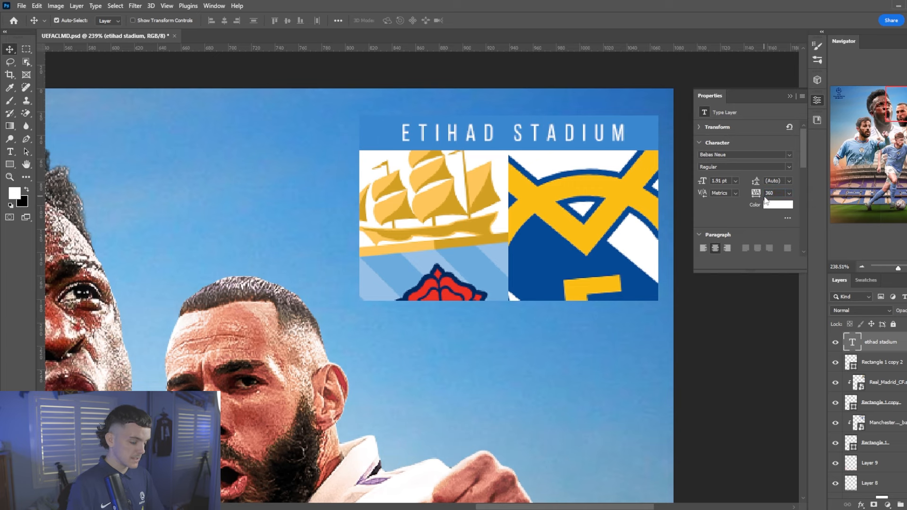
{"action": "key", "text": "ctrl+0"}
{"action": "left_click", "coordinate": [747, 167]}
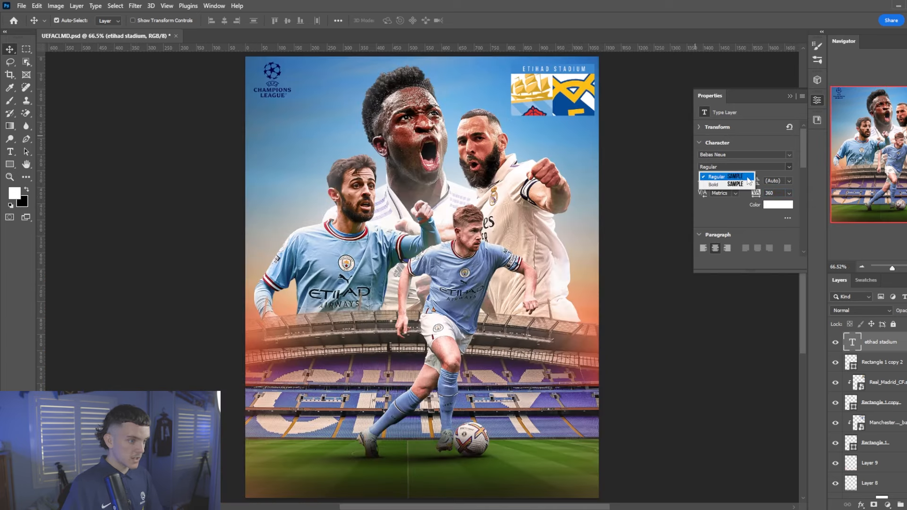
{"action": "left_click", "coordinate": [736, 185]}
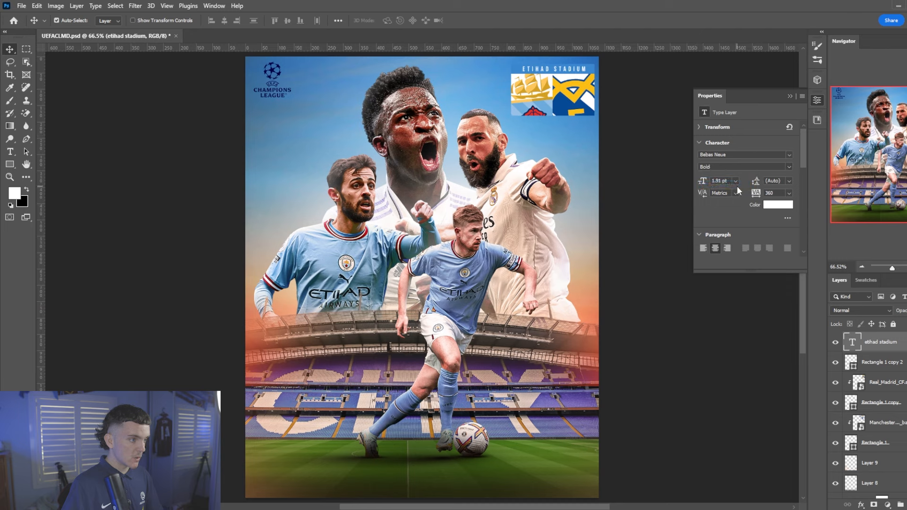
{"action": "left_click", "coordinate": [884, 363]}
{"action": "left_click", "coordinate": [863, 339]}
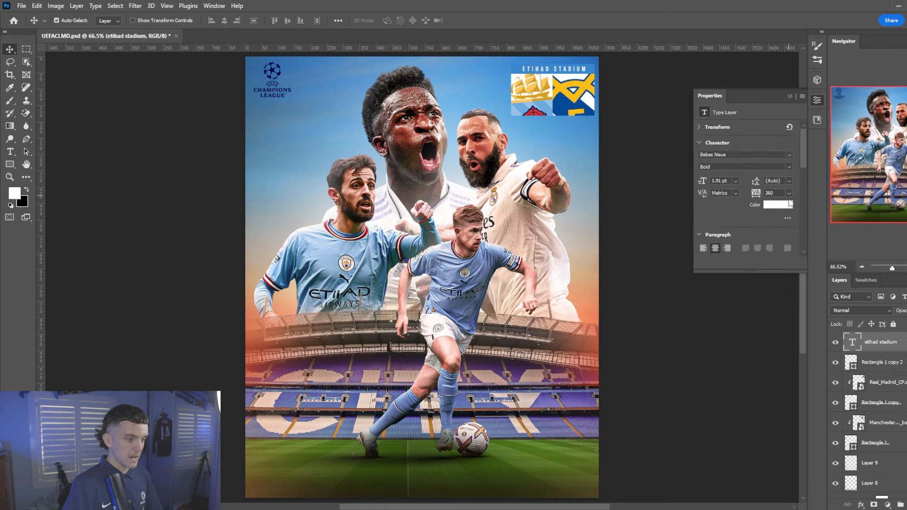
{"action": "left_click", "coordinate": [789, 193]}
{"action": "left_click", "coordinate": [780, 277]}
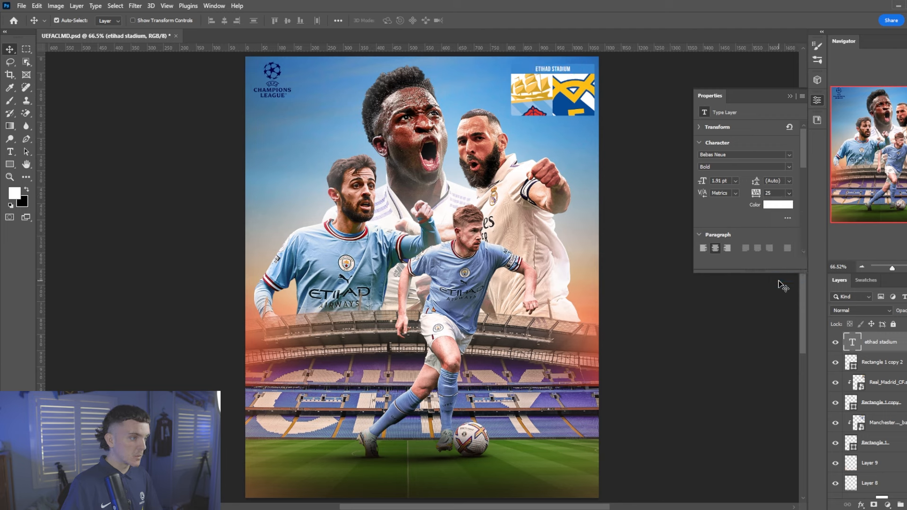
Group the heading and badge layers down through Rectangle 1 into Group 2
{"action": "left_click", "coordinate": [882, 362]}
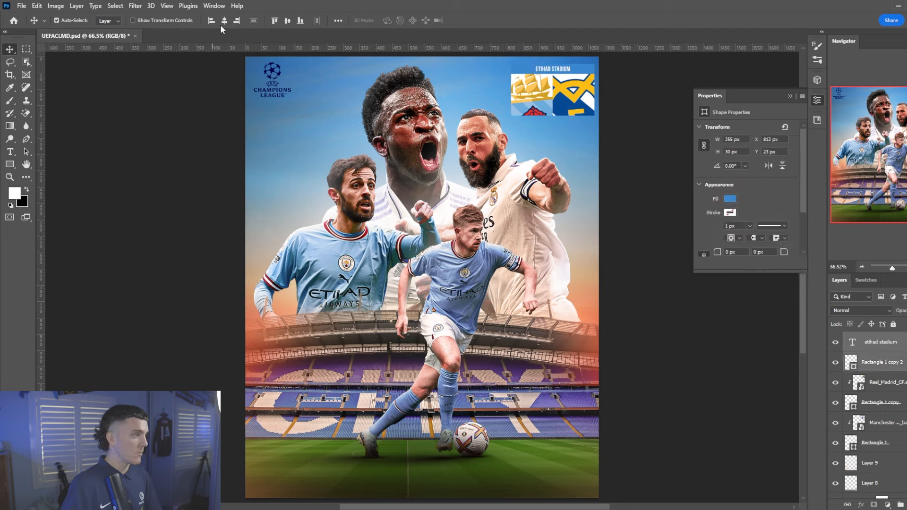
{"action": "left_click", "coordinate": [875, 443]}
{"action": "key", "text": "ctrl+g"}
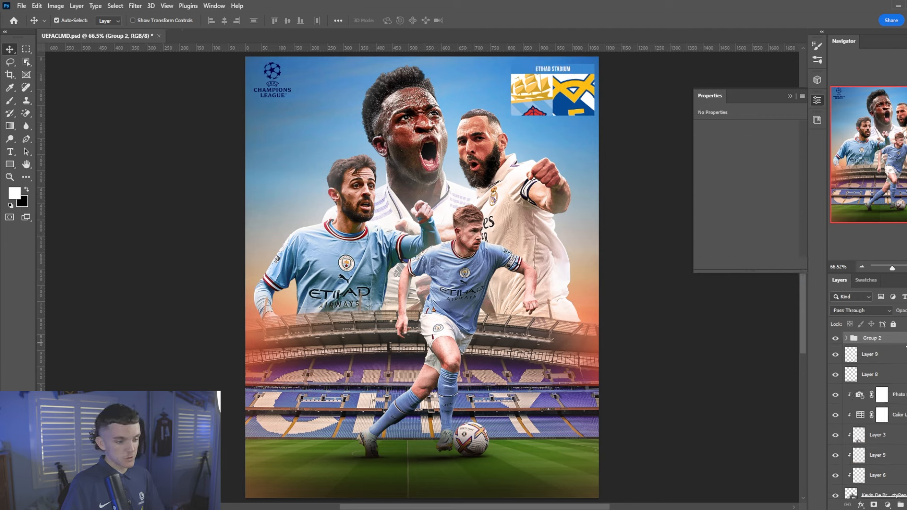
Give Group 2 an Outer Glow of size 24 px at 11% opacity and nudge it left
{"action": "double_click", "coordinate": [898, 339]}
{"action": "left_click", "coordinate": [478, 286]}
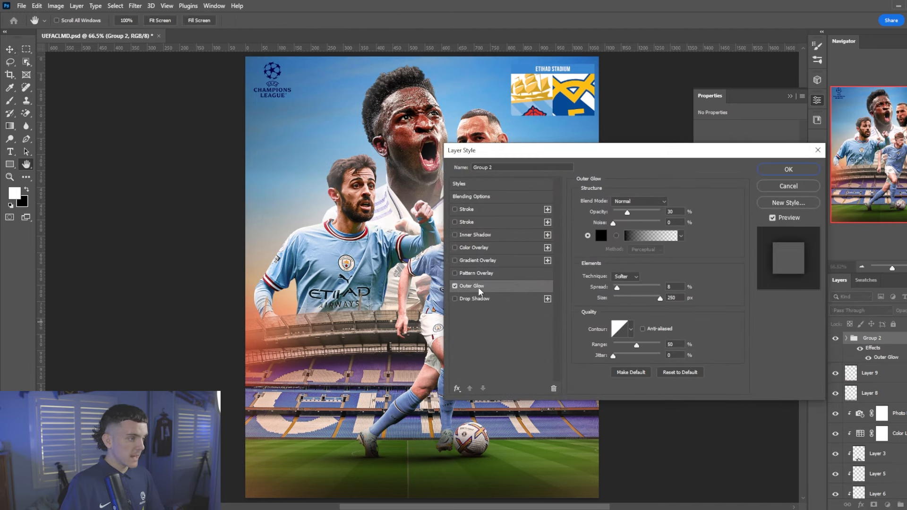
{"action": "left_click_drag", "start_coordinate": [647, 299], "coordinate": [621, 296]}
{"action": "left_click_drag", "start_coordinate": [628, 212], "coordinate": [621, 214]}
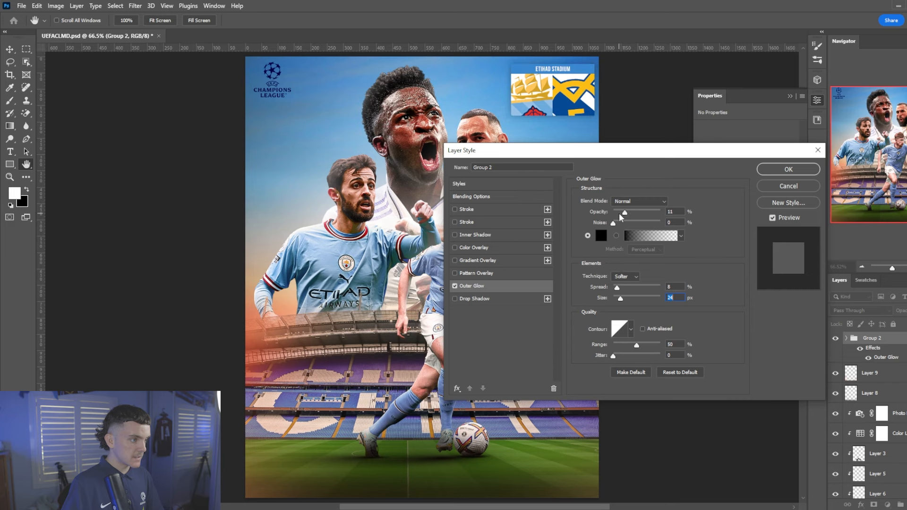
{"action": "left_click", "coordinate": [779, 170]}
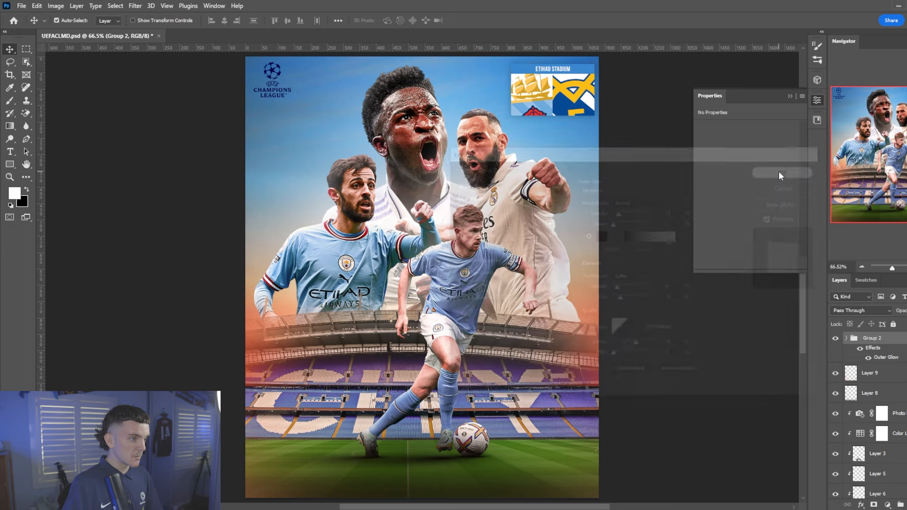
{"action": "key", "text": "Left"}
{"action": "key", "text": "Left"}
{"action": "key", "text": "Left"}
{"action": "key", "text": "Left"}
{"action": "key", "text": "Left"}
{"action": "key", "text": "Left"}
{"action": "key", "text": "Left"}
{"action": "key", "text": "Left"}
{"action": "key", "text": "Left"}
{"action": "key", "text": "Left"}
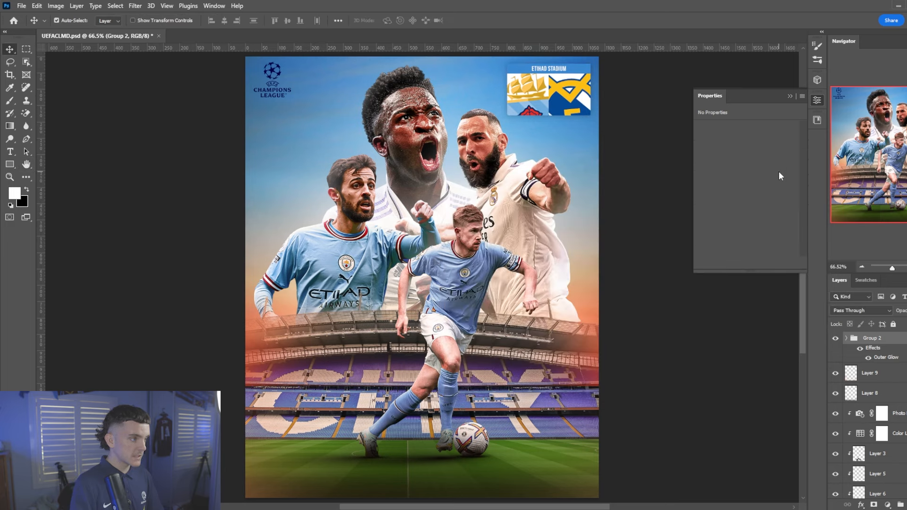
{"action": "left_click", "coordinate": [271, 65]}
Turn the Champions League logo solid white with a Color Overlay
{"action": "scroll", "coordinate": [882, 432], "scroll_direction": "down", "scroll_amount": 3}
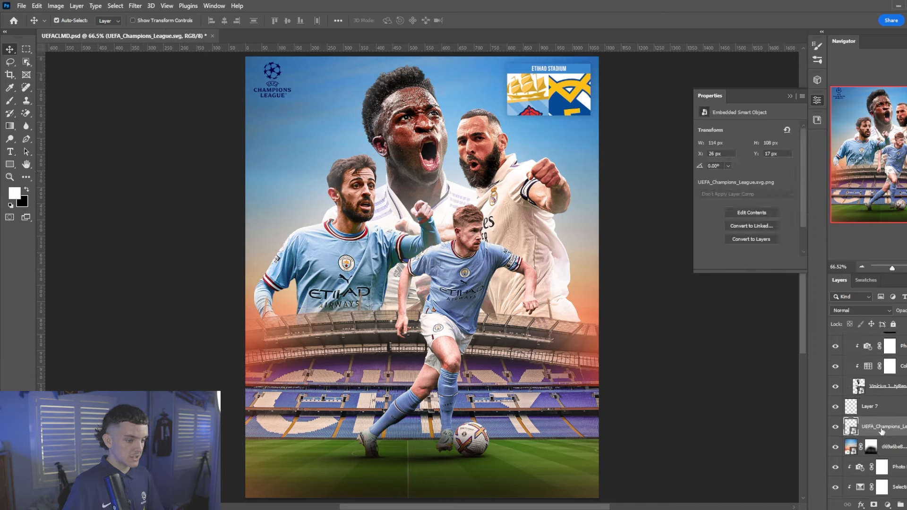
{"action": "double_click", "coordinate": [905, 426]}
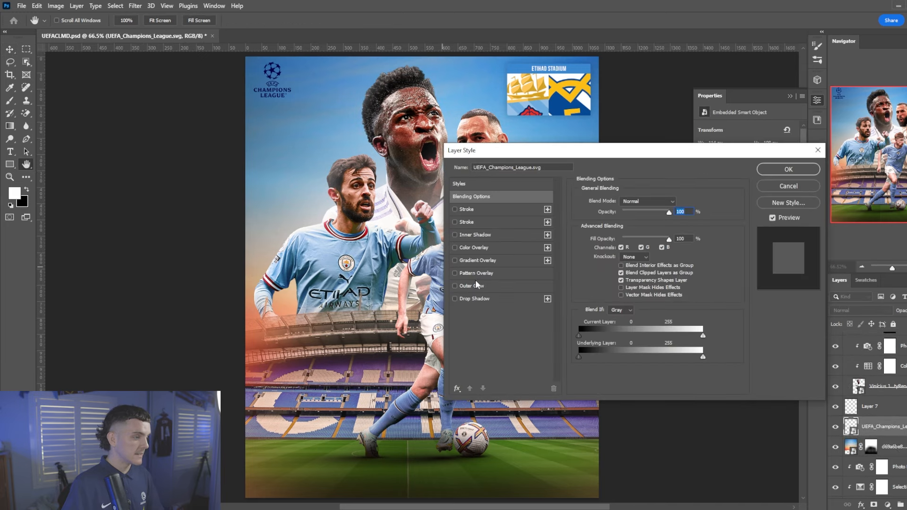
{"action": "left_click", "coordinate": [490, 247]}
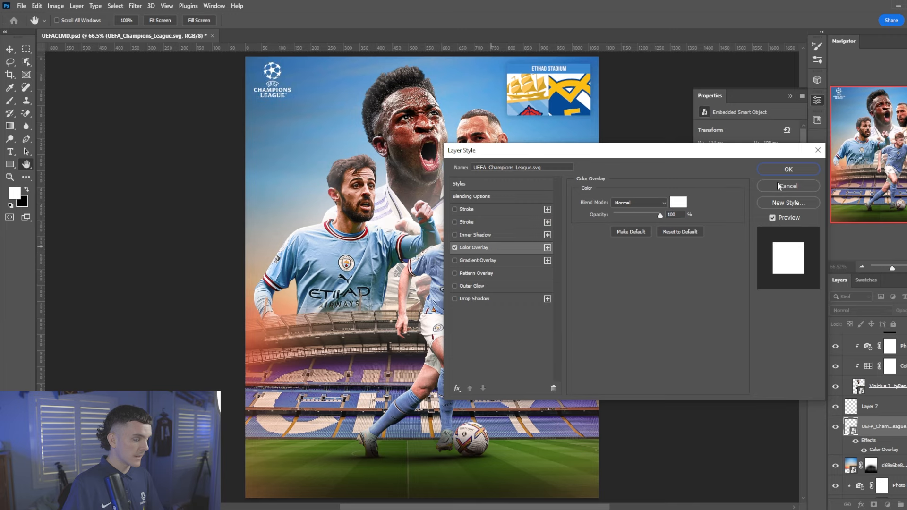
{"action": "left_click", "coordinate": [787, 170]}
Stamp all visible layers into a new merged layer, Layer 16
{"action": "scroll", "coordinate": [485, 225], "scroll_direction": "down", "scroll_amount": 1}
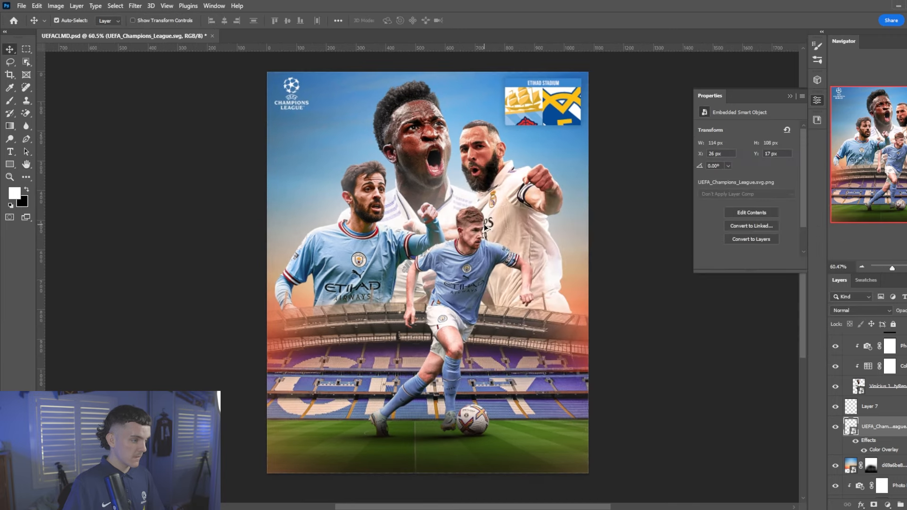
{"action": "key", "text": "ctrl+shift+alt+e"}
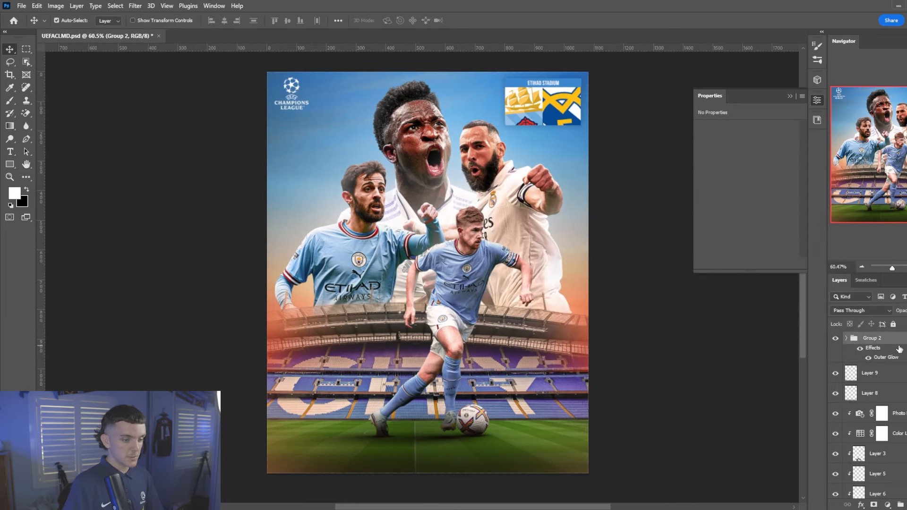
{"action": "right_click", "coordinate": [885, 336]}
Convert Layer 16 to a smart object and open the Camera Raw Filter on it
{"action": "left_click", "coordinate": [813, 231]}
{"action": "left_click", "coordinate": [135, 6]}
{"action": "left_click", "coordinate": [167, 82]}
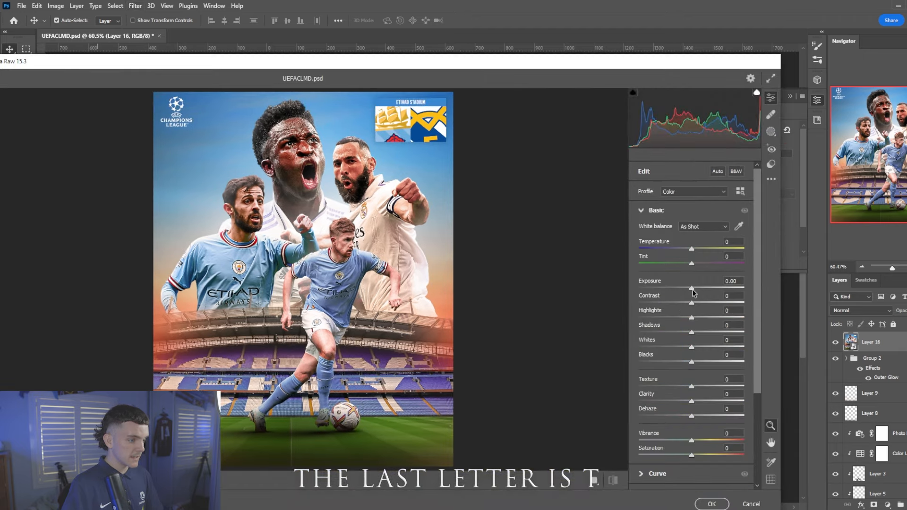
Set Exposure +0.15, Contrast +23, Texture +7, Clarity +17 and Grain 10, then apply
{"action": "left_click_drag", "start_coordinate": [692, 288], "coordinate": [693, 287]}
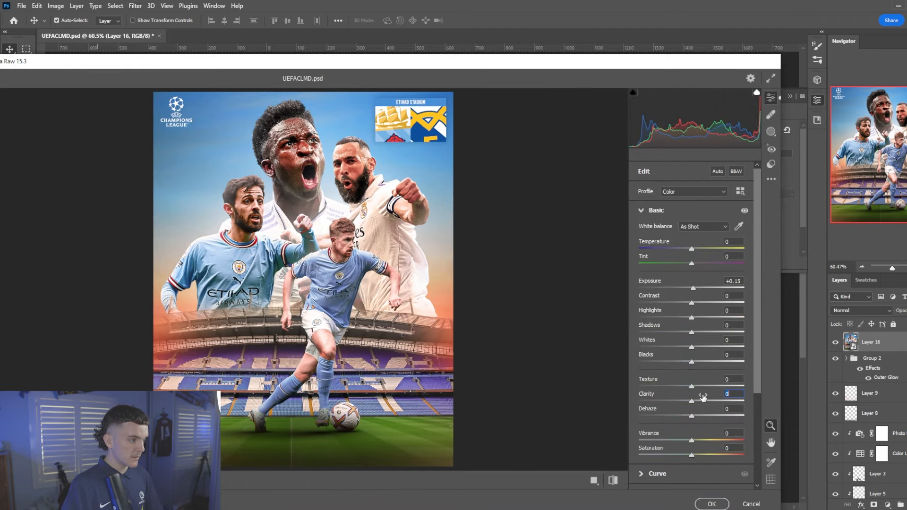
{"action": "left_click", "coordinate": [701, 401]}
{"action": "left_click", "coordinate": [695, 386]}
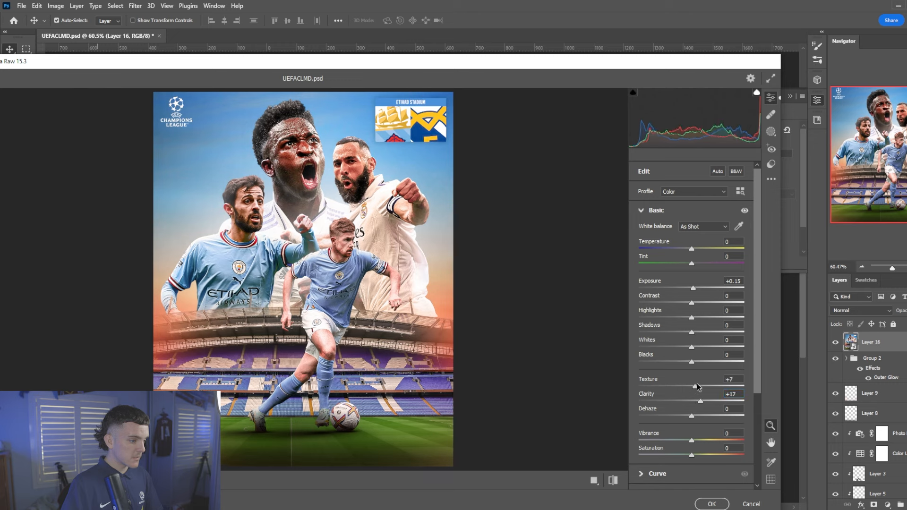
{"action": "left_click", "coordinate": [700, 303]}
{"action": "left_click", "coordinate": [703, 302]}
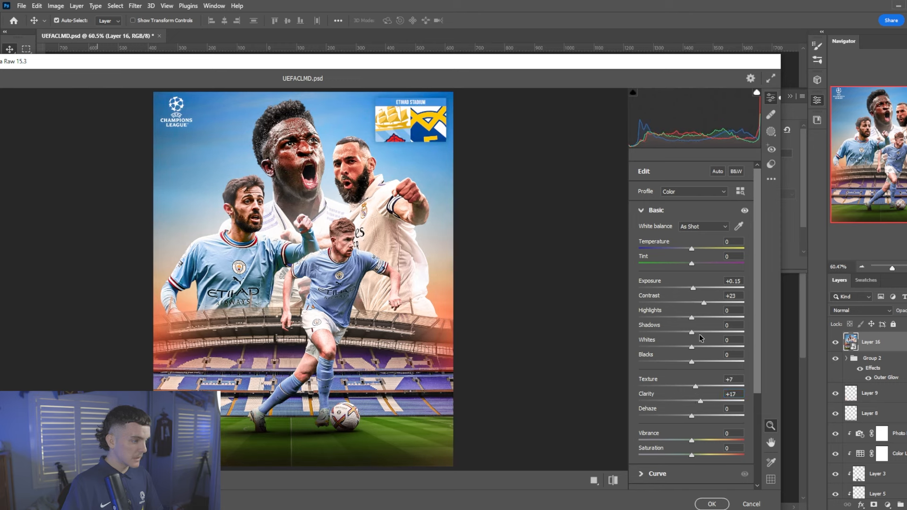
{"action": "scroll", "coordinate": [700, 337], "scroll_direction": "down", "scroll_amount": 3}
{"action": "left_click", "coordinate": [678, 462]}
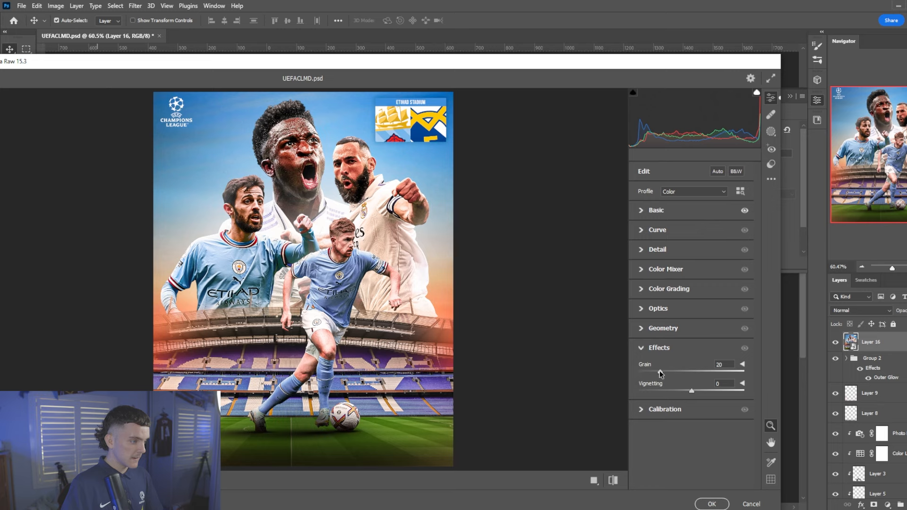
{"action": "left_click_drag", "start_coordinate": [660, 370], "coordinate": [690, 392]}
{"action": "left_click", "coordinate": [714, 502]}
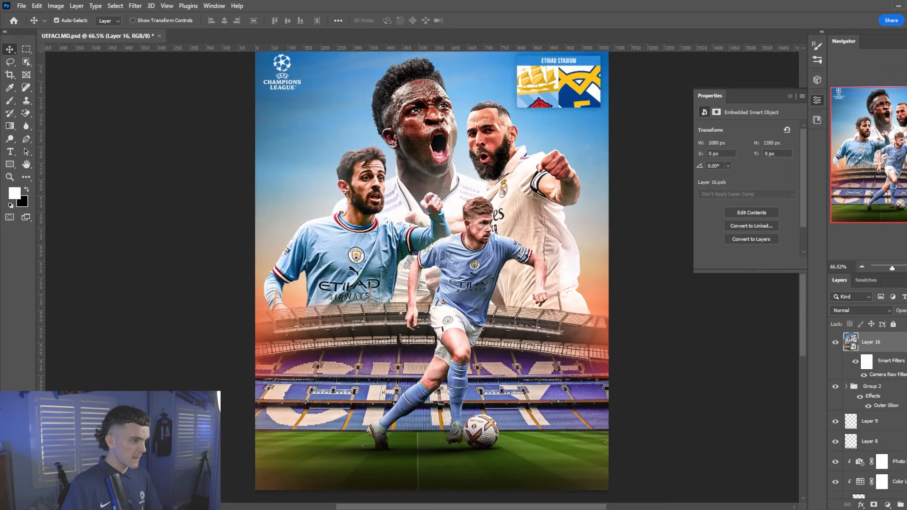
Add a Color Lookup adjustment layer using the EJD Make It Pop 1.3 LUT
{"action": "left_click", "coordinate": [886, 504]}
{"action": "left_click", "coordinate": [876, 453]}
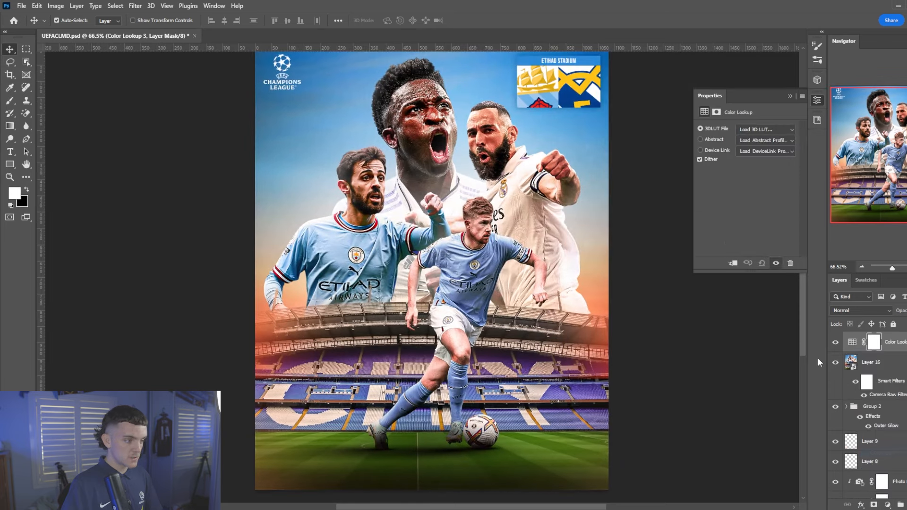
{"action": "left_click", "coordinate": [764, 129]}
{"action": "left_click", "coordinate": [756, 110]}
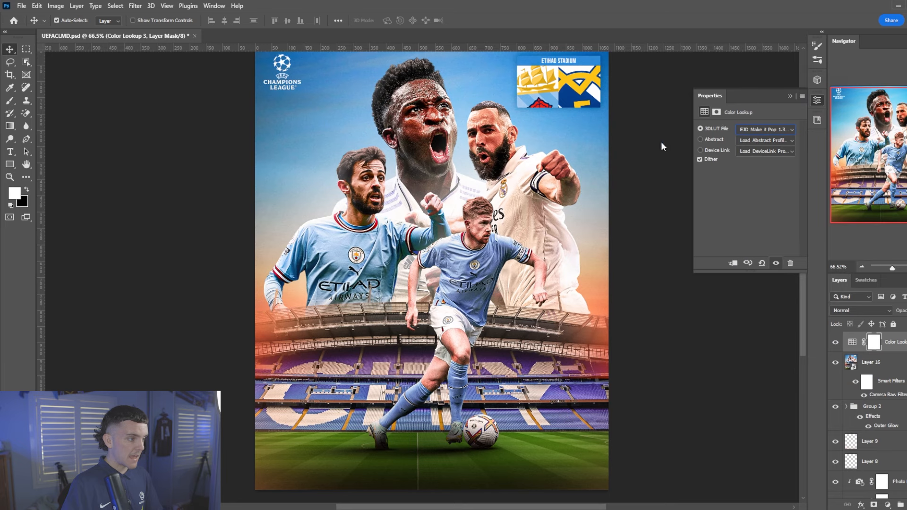
Cycle through later Make It Pop variants, settling on Make It Pop 16
{"action": "key", "text": "Down"}
{"action": "key", "text": "Down"}
{"action": "key", "text": "Down"}
{"action": "key", "text": "Down"}
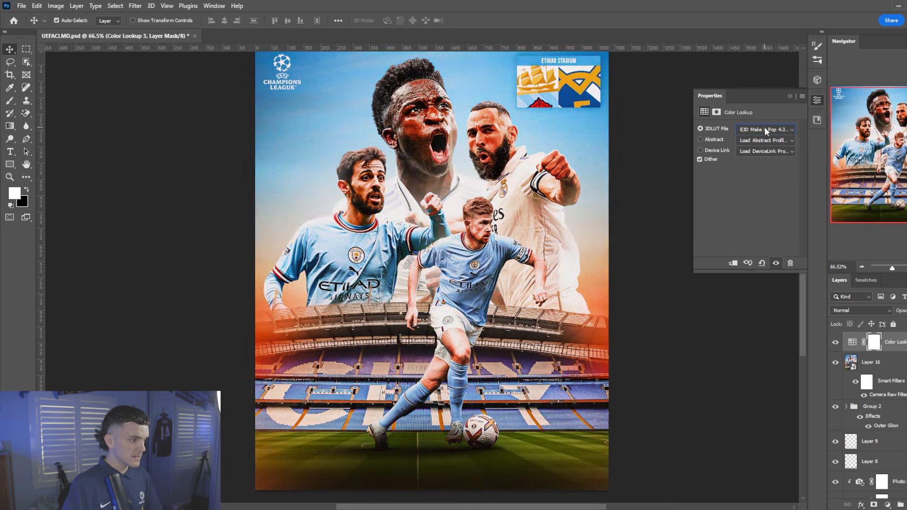
{"action": "key", "text": "Down"}
{"action": "key", "text": "Down"}
{"action": "key", "text": "Down"}
{"action": "key", "text": "Down"}
{"action": "key", "text": "Down"}
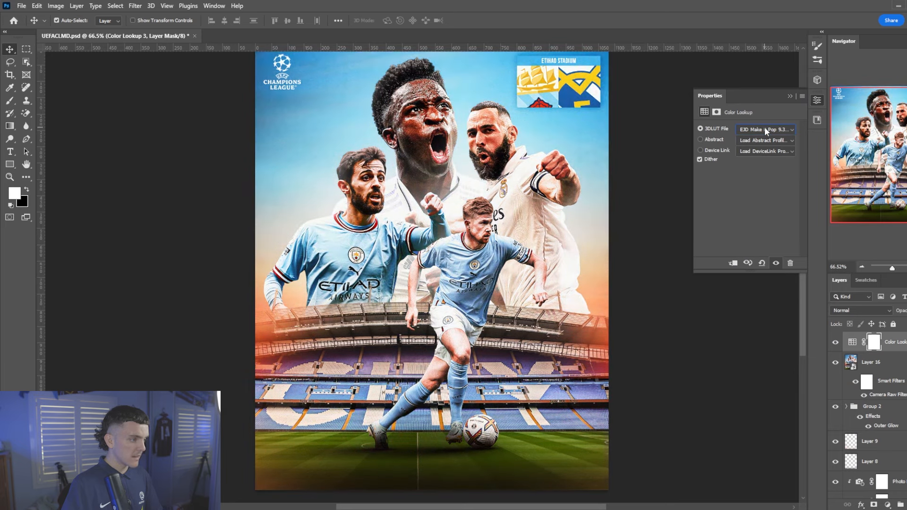
{"action": "key", "text": "Down"}
{"action": "key", "text": "Down"}
{"action": "key", "text": "Down"}
{"action": "key", "text": "Down"}
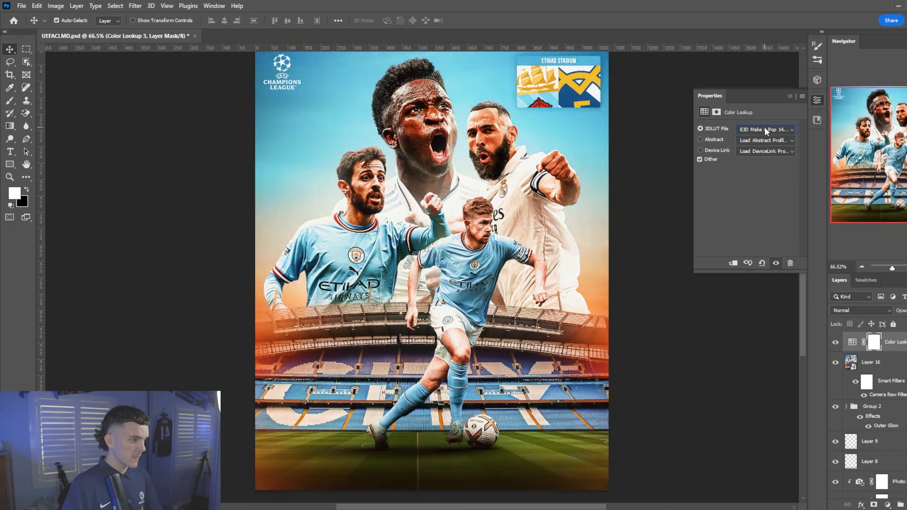
{"action": "key", "text": "Down"}
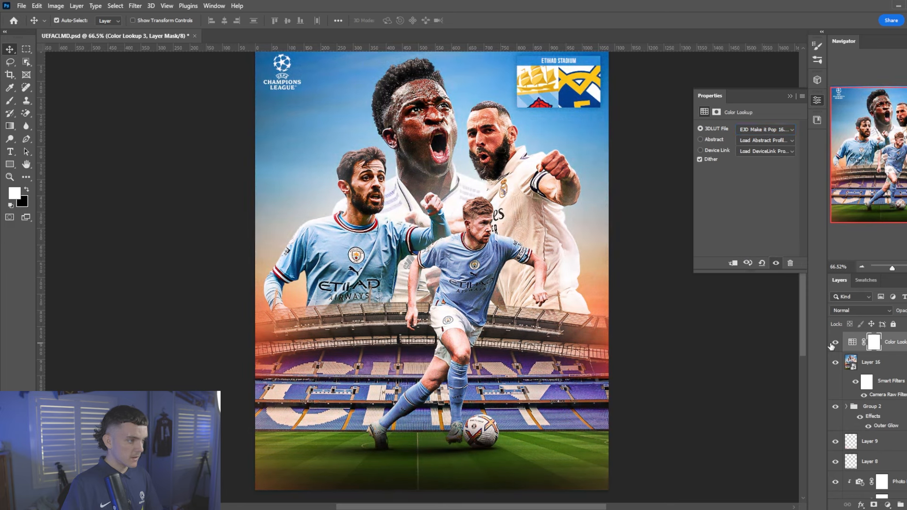
{"action": "scroll", "coordinate": [420, 249], "scroll_direction": "down", "scroll_amount": 2}
{"action": "scroll", "coordinate": [420, 248], "scroll_direction": "up", "scroll_amount": 2}
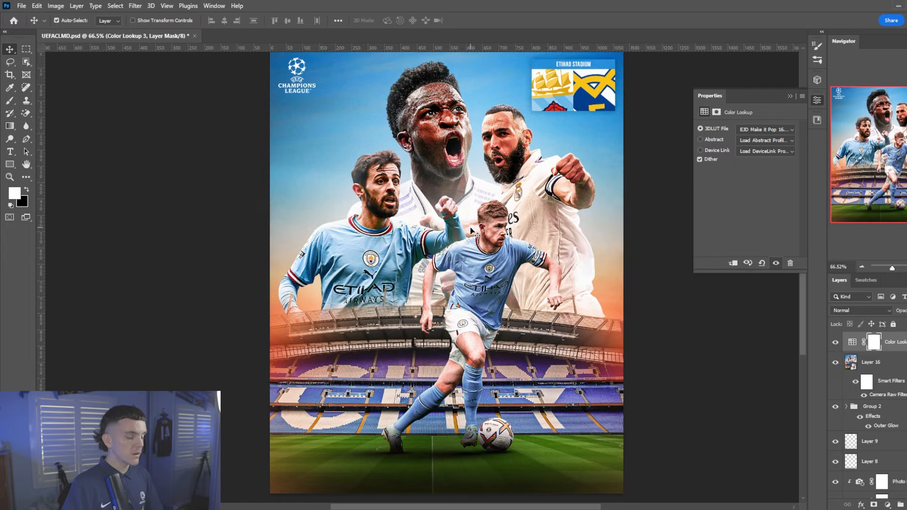